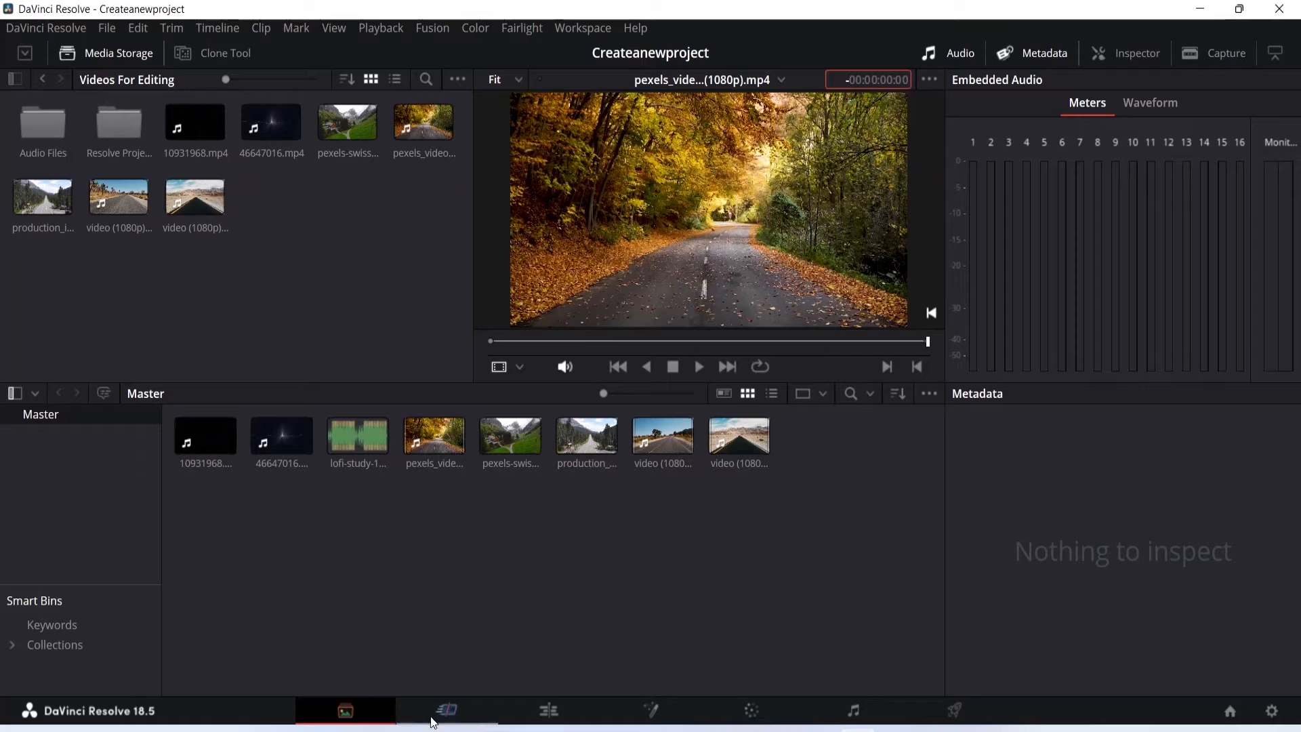
- Switch to the Edit page and hide the effects library so that only the project's media clips are shown beside the viewer
left_click(563, 716)
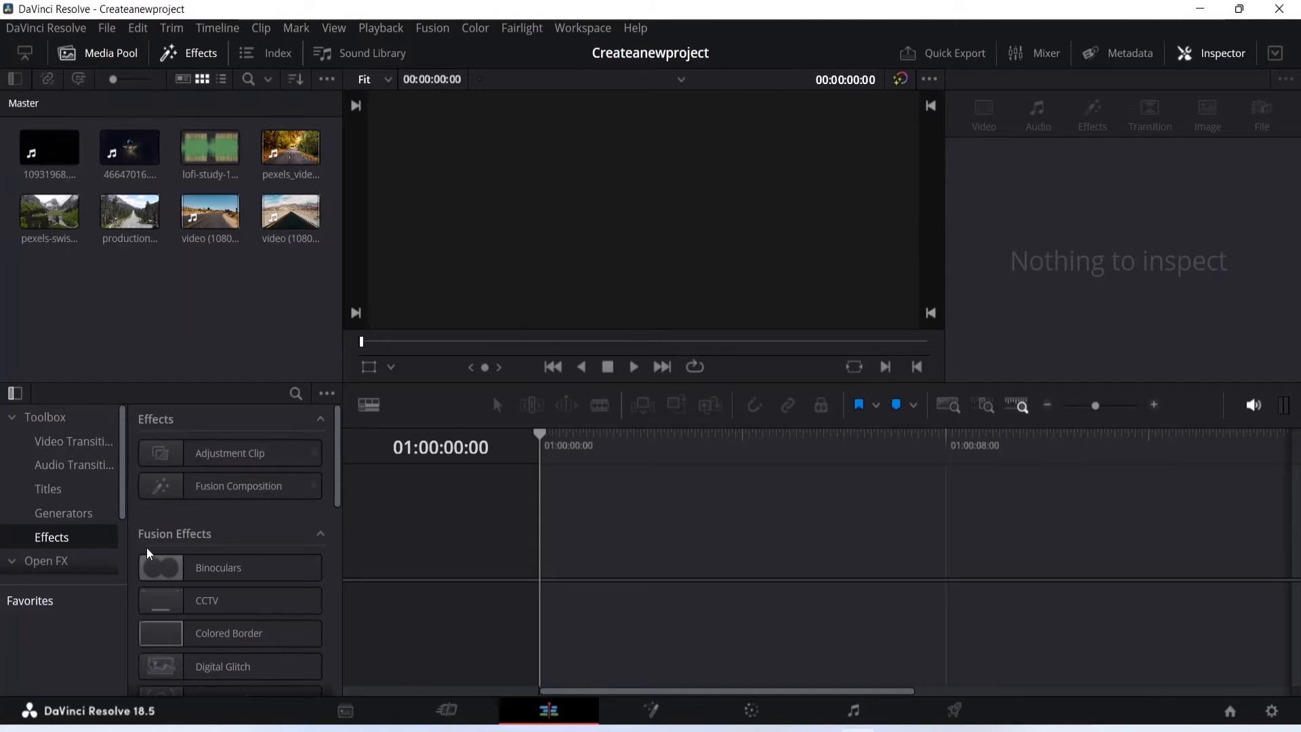
left_click(122, 51)
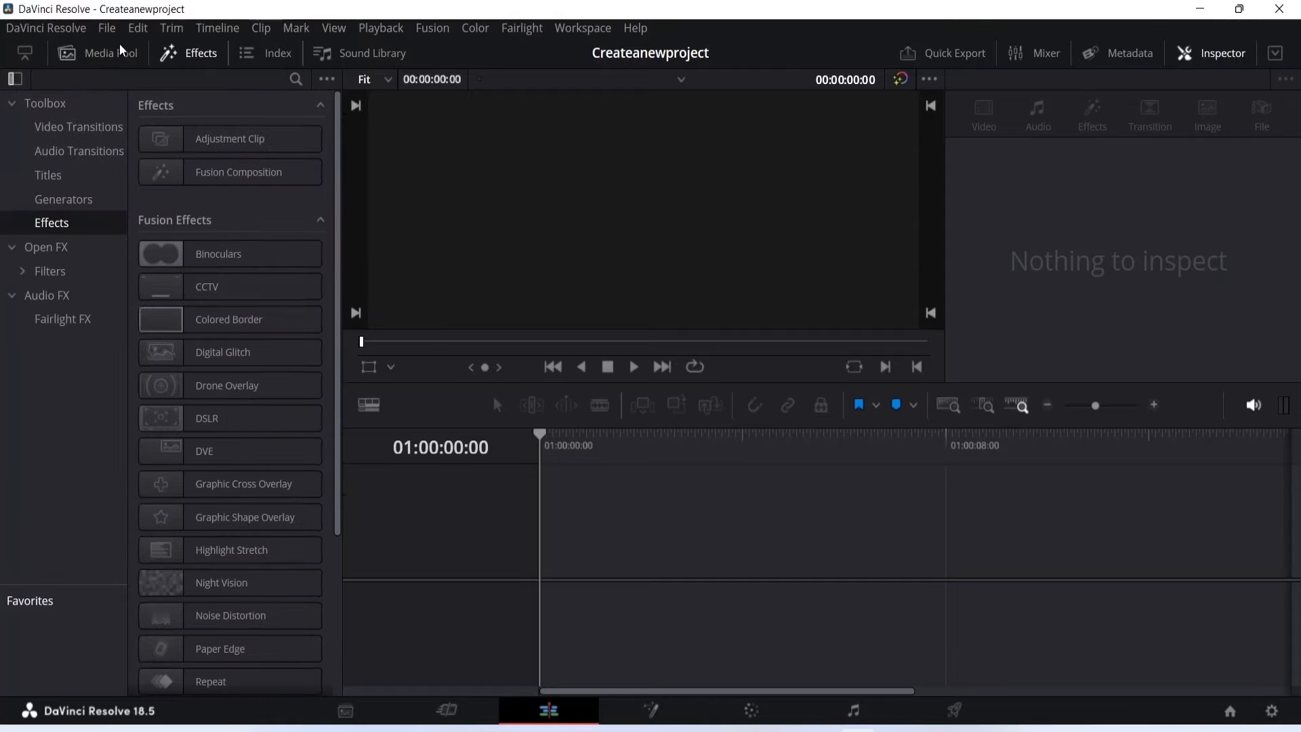
left_click(124, 52)
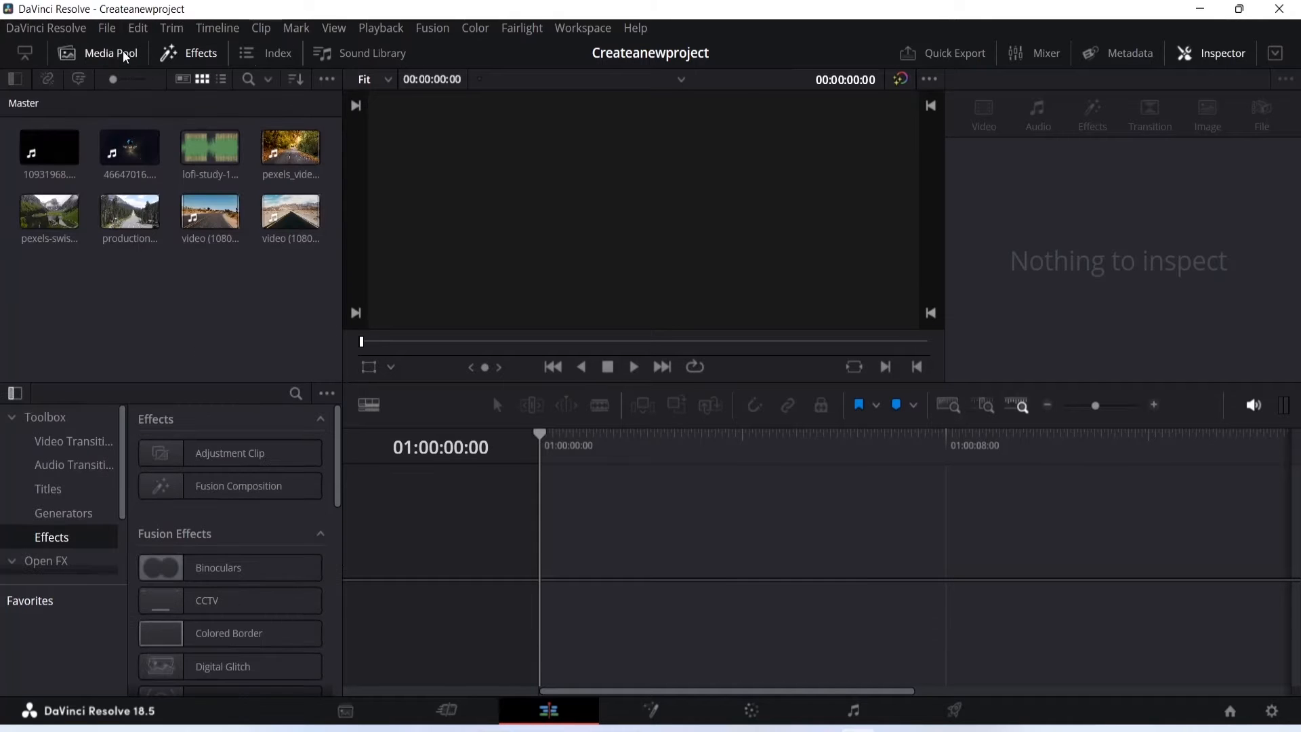
left_click(183, 53)
left_click(185, 210)
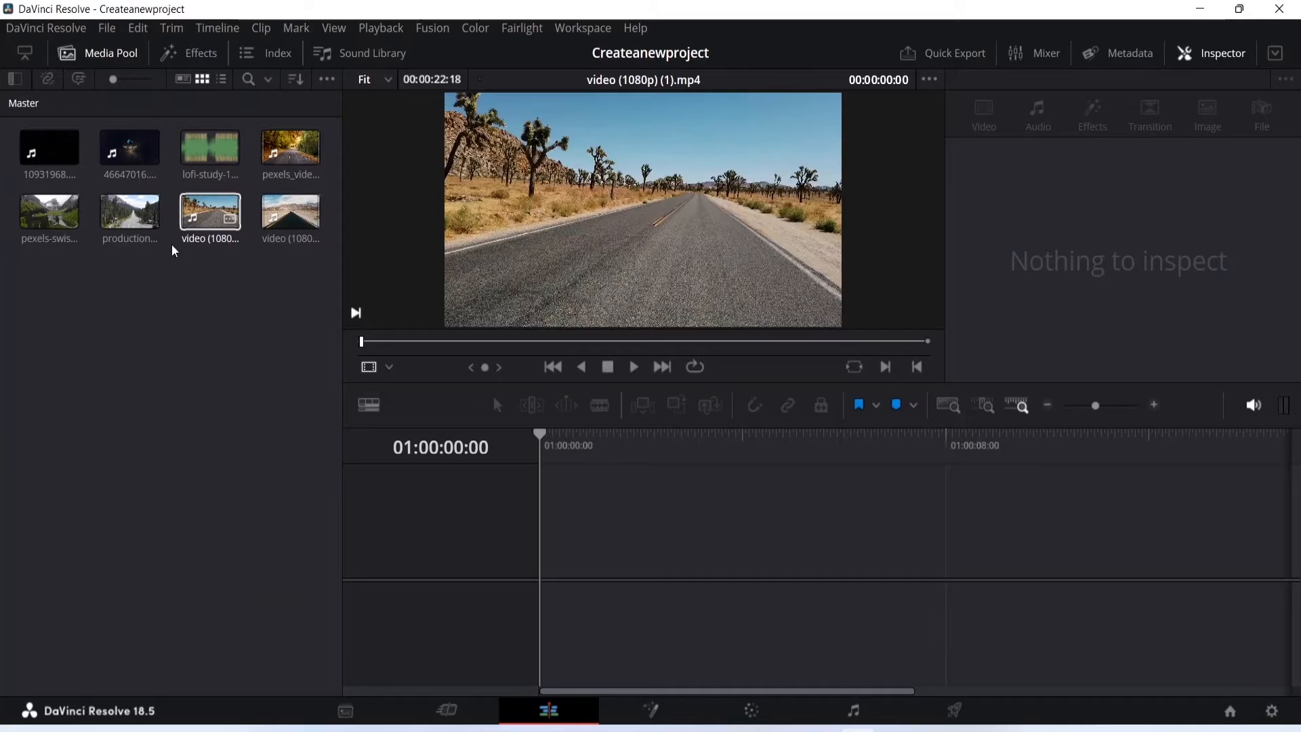
left_click(172, 413)
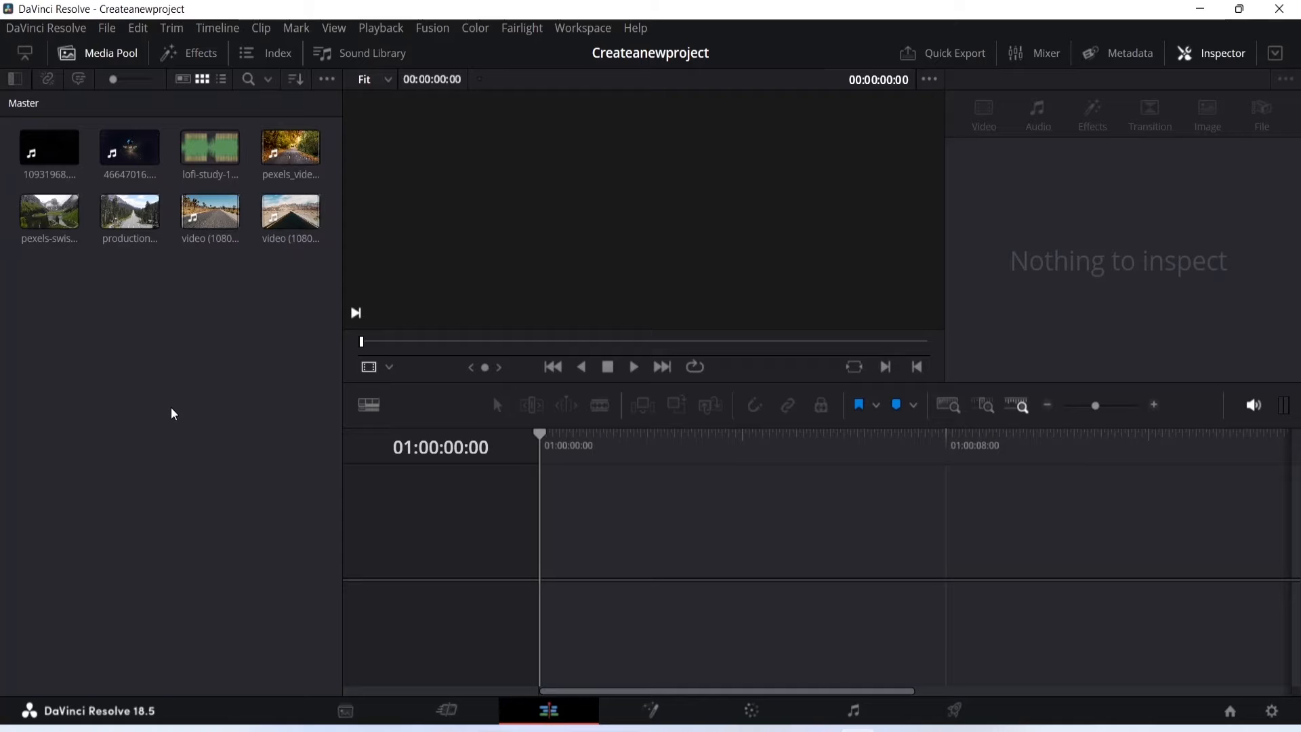
- Place the pexels-swisshumanity clip at the start of track V1, add the production_id_4060985 clip after it, and close the gap between them
left_click_drag(47, 212, 539, 568)
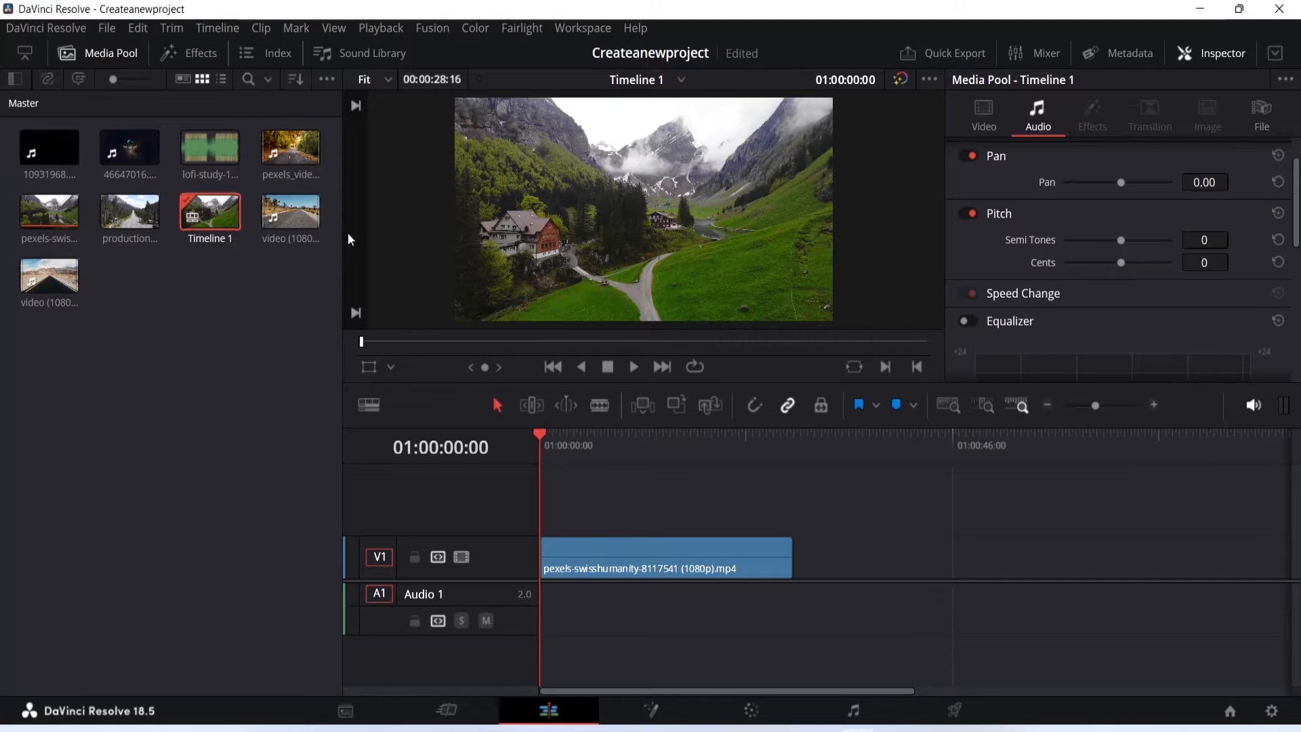
left_click_drag(122, 221, 837, 564)
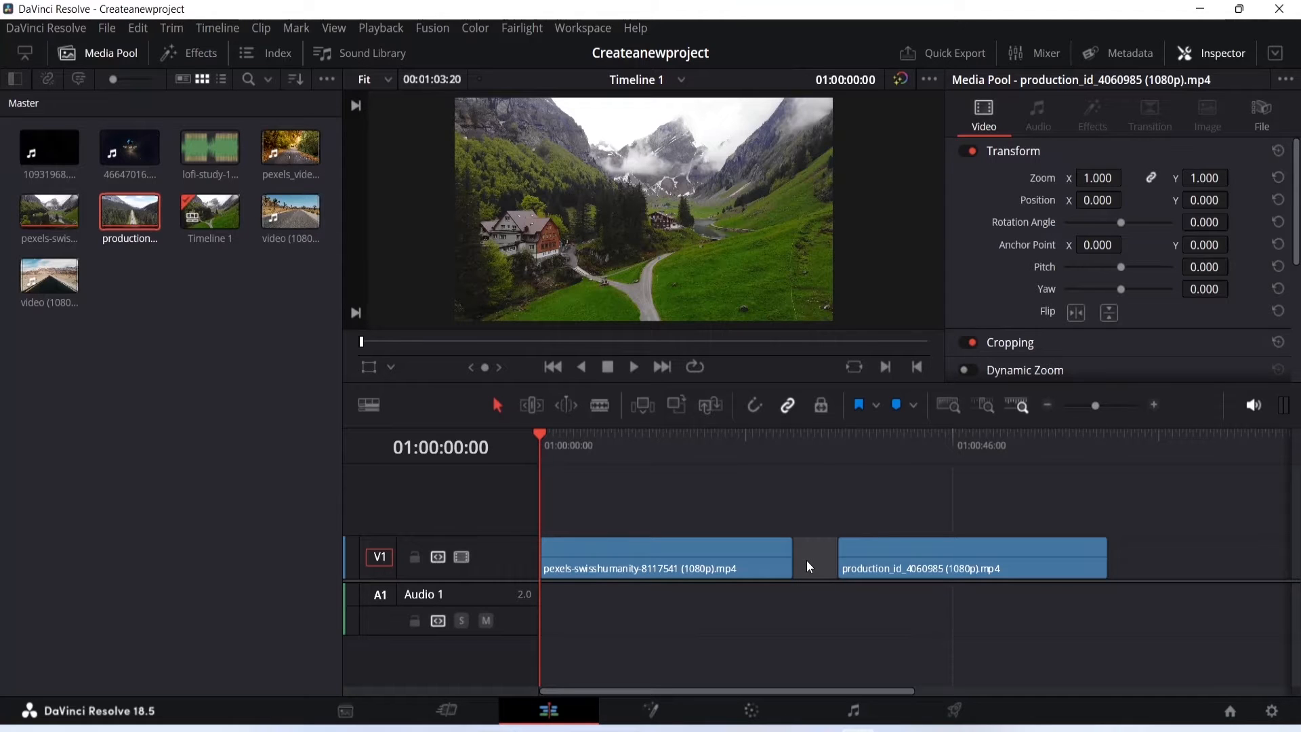
key("BackSpace")
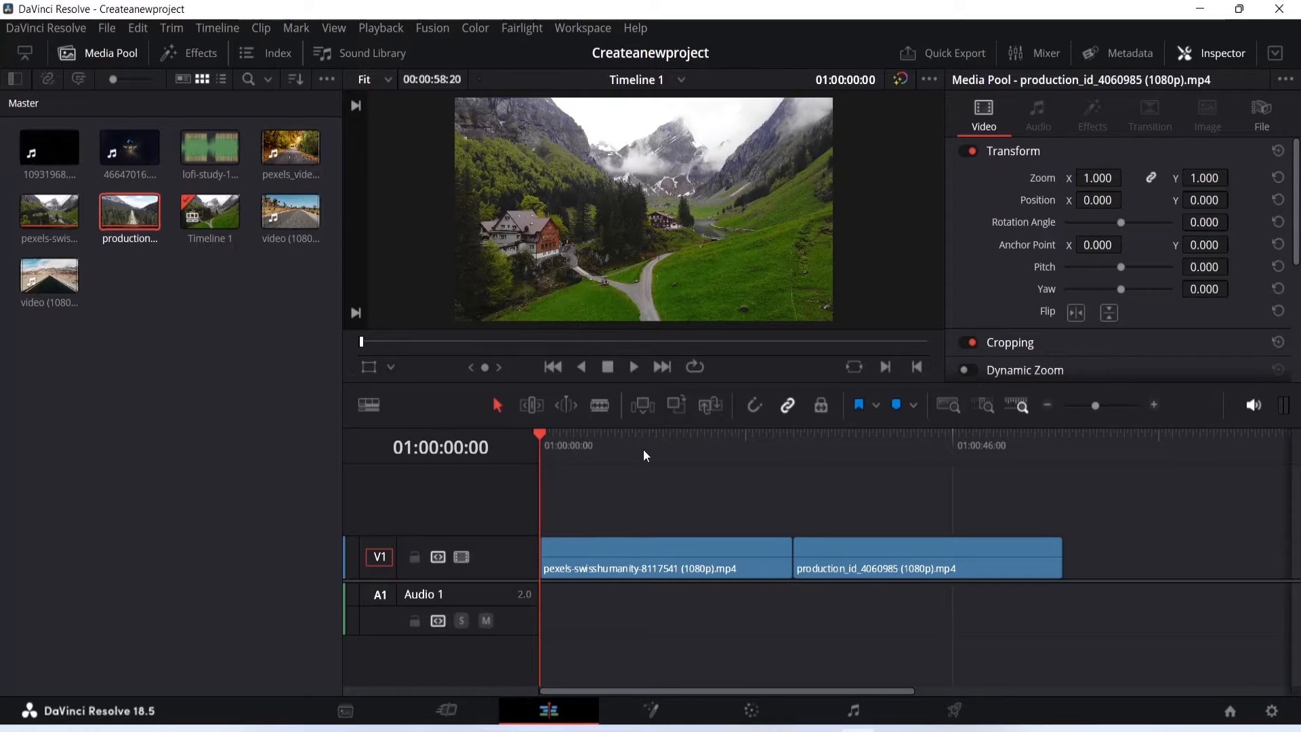
key("minus")
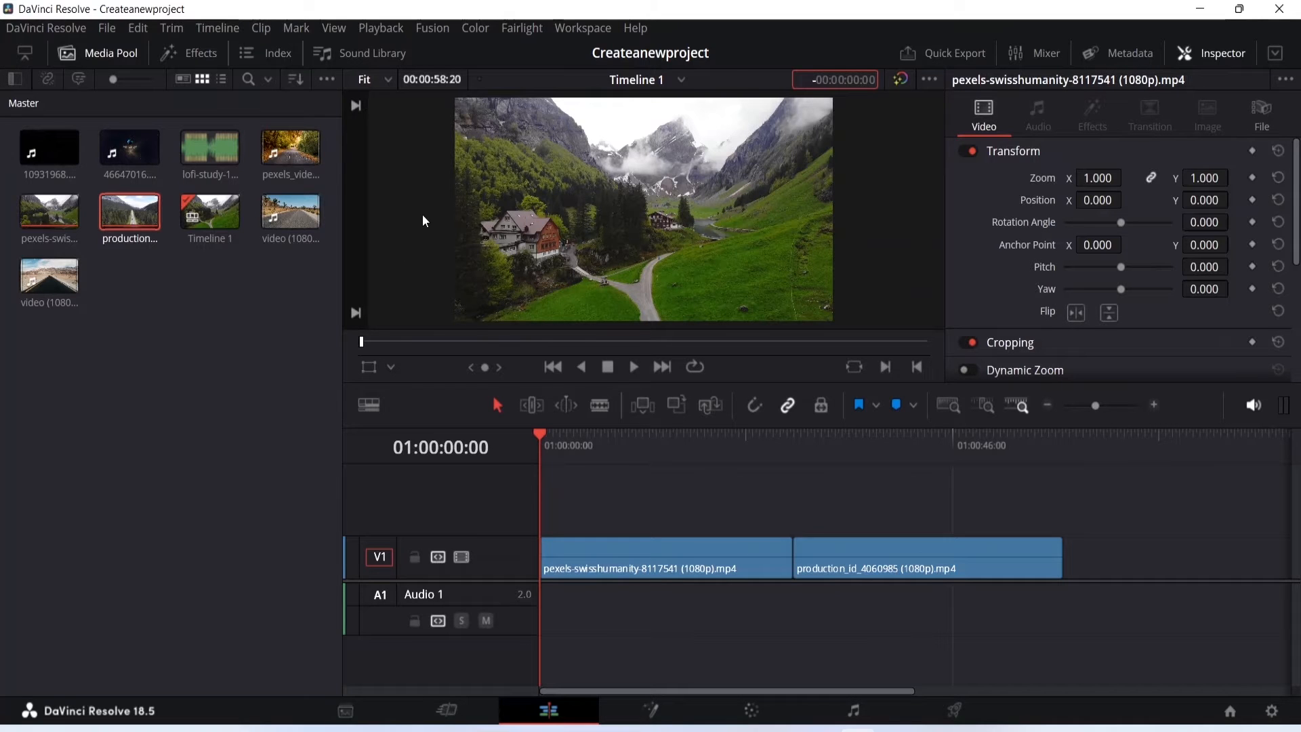
left_click(251, 267)
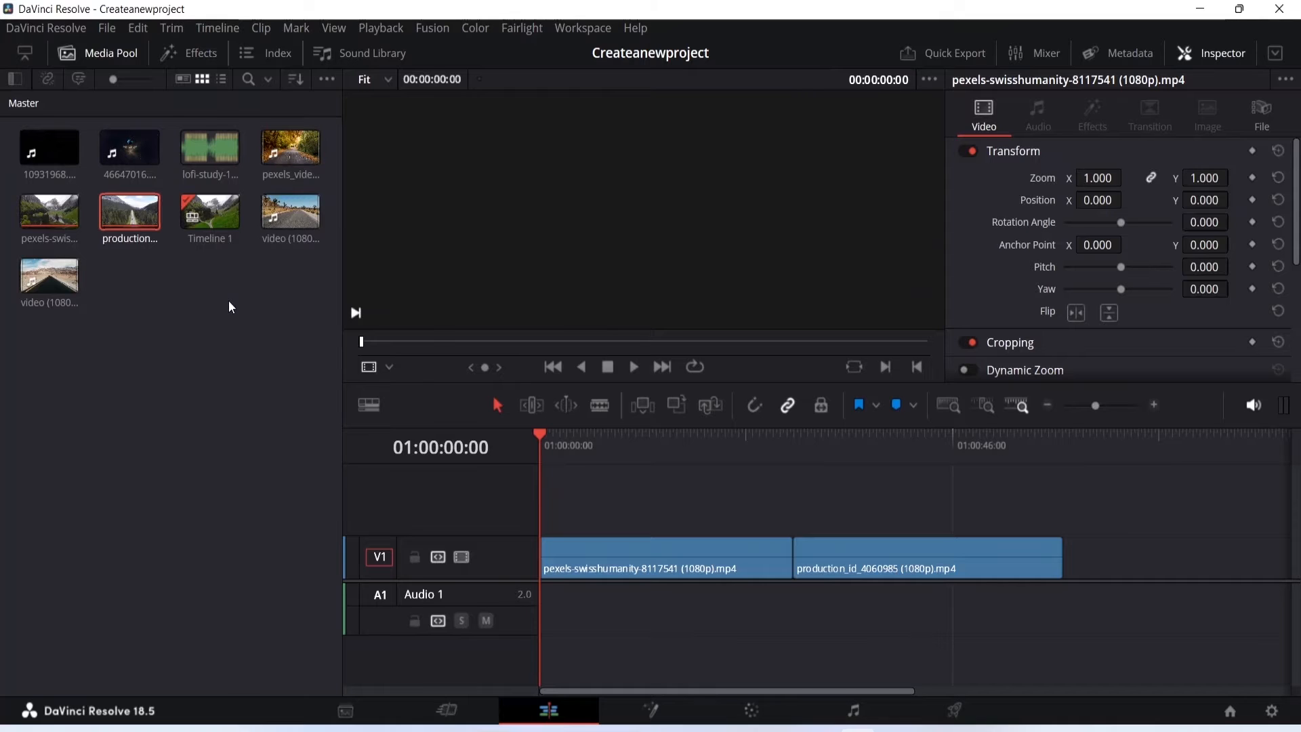
- Add a Left Lower Third title on track V2 above the start of the first video clip
left_click(202, 54)
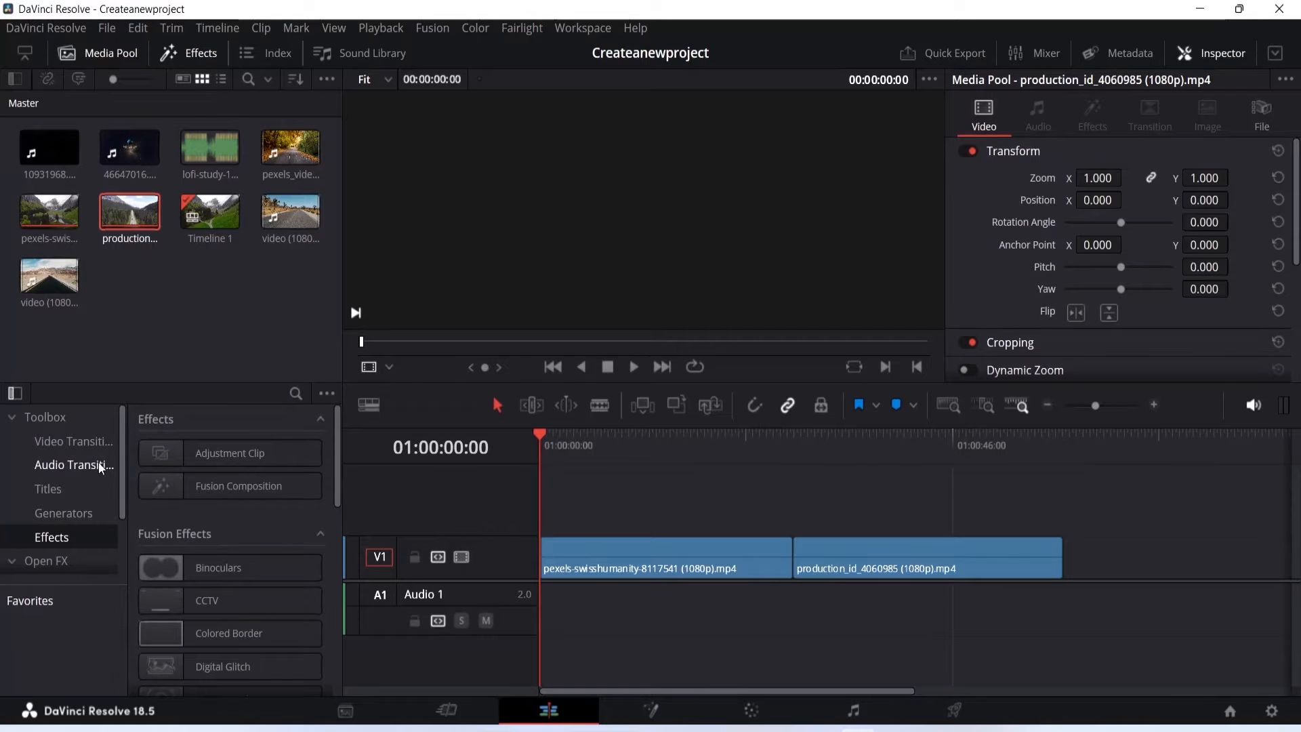
left_click(50, 497)
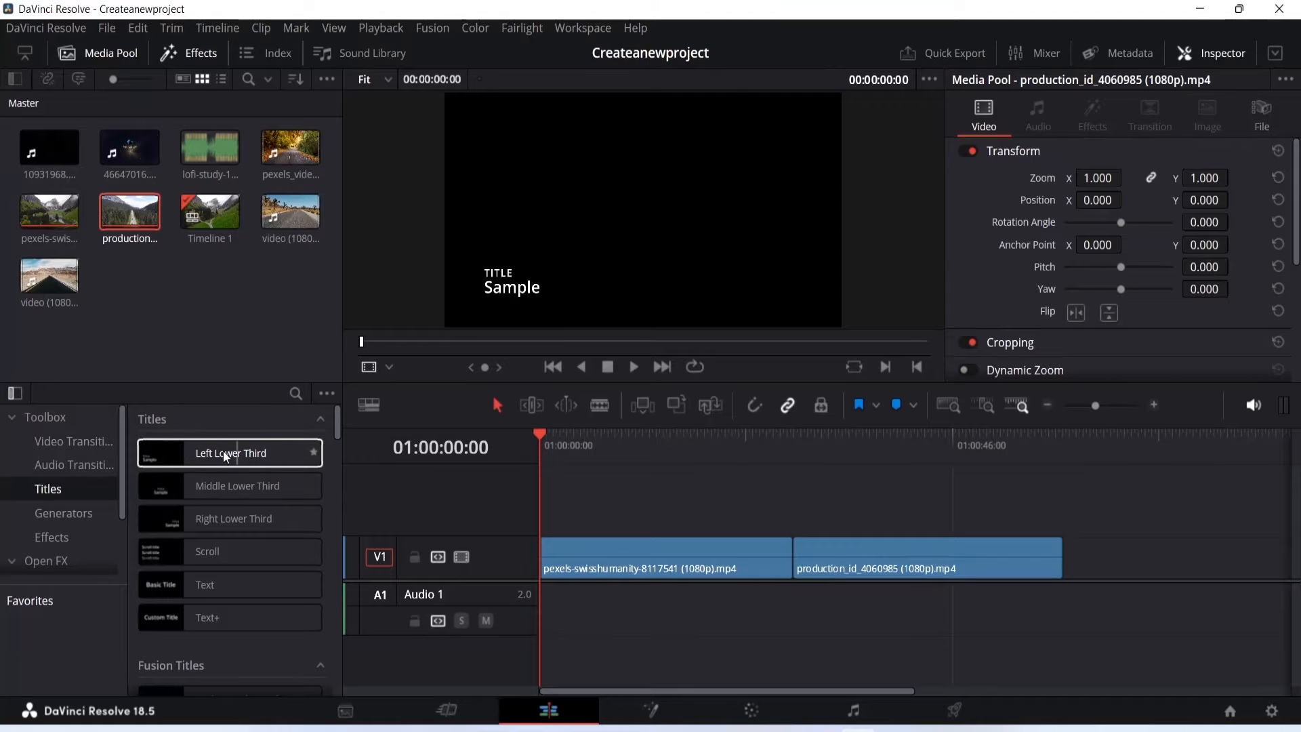
left_click_drag(229, 450, 539, 517)
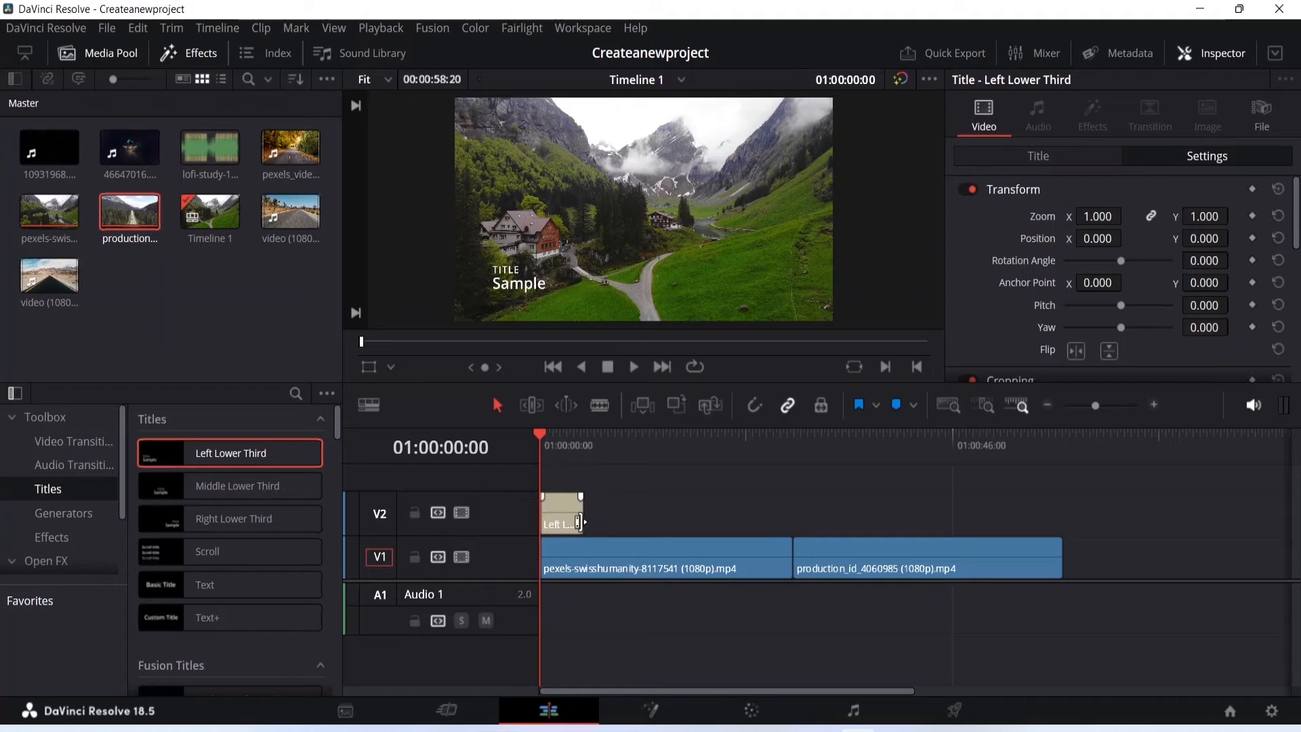
key("minus")
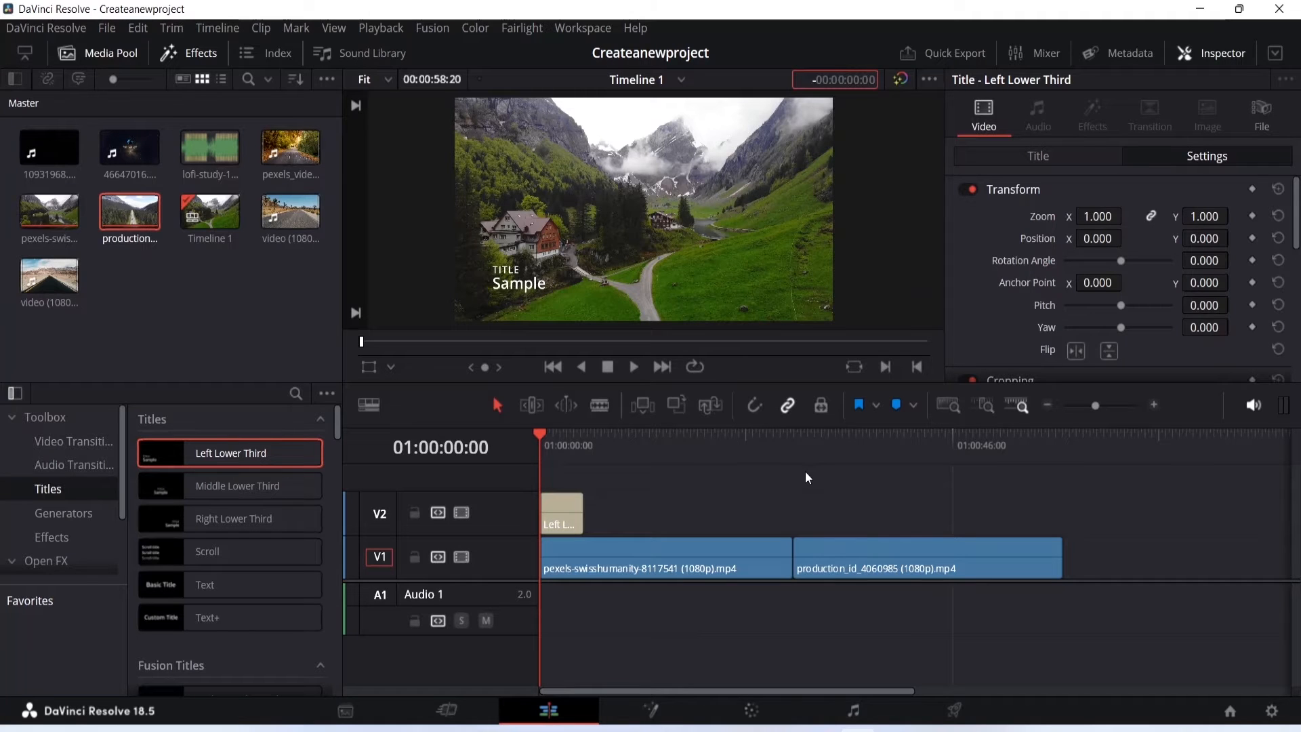
- Select the Left Lower Third title clip and move the playhead to 01:00:00:45
left_click(560, 512)
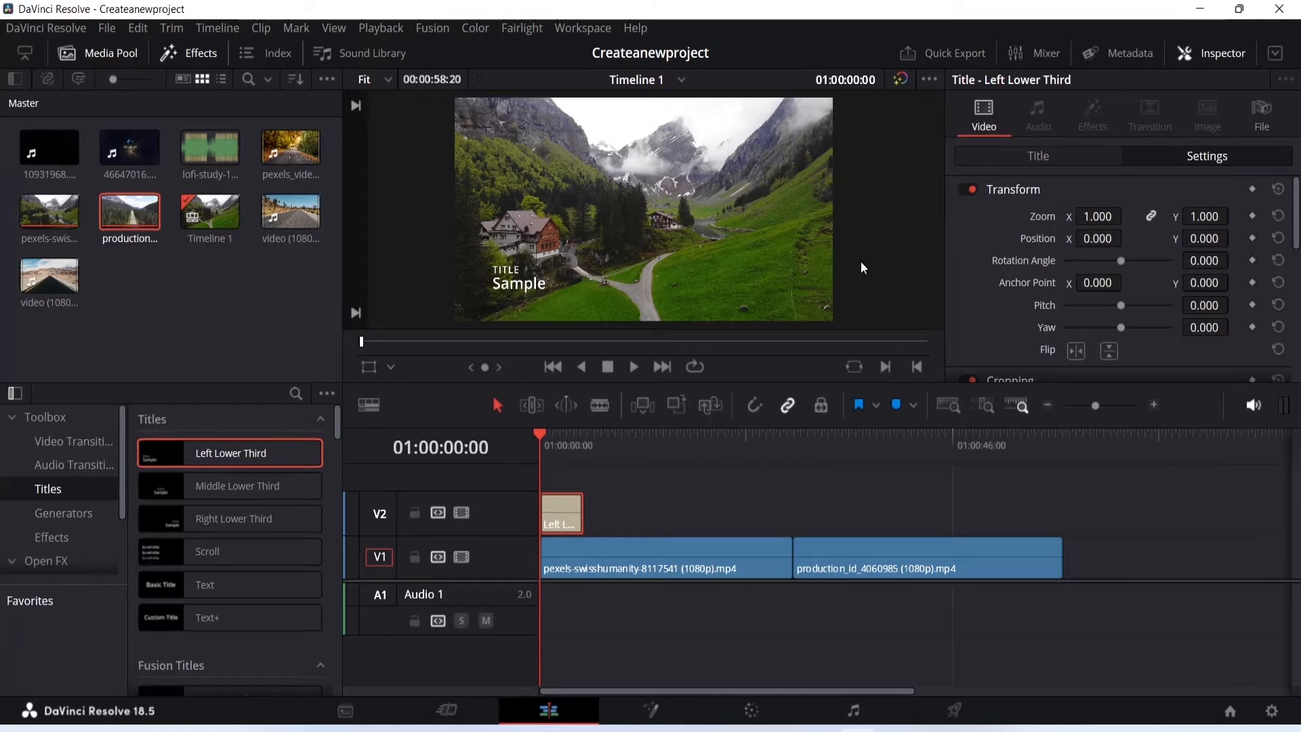
left_click(543, 513)
left_click_drag(537, 434, 546, 433)
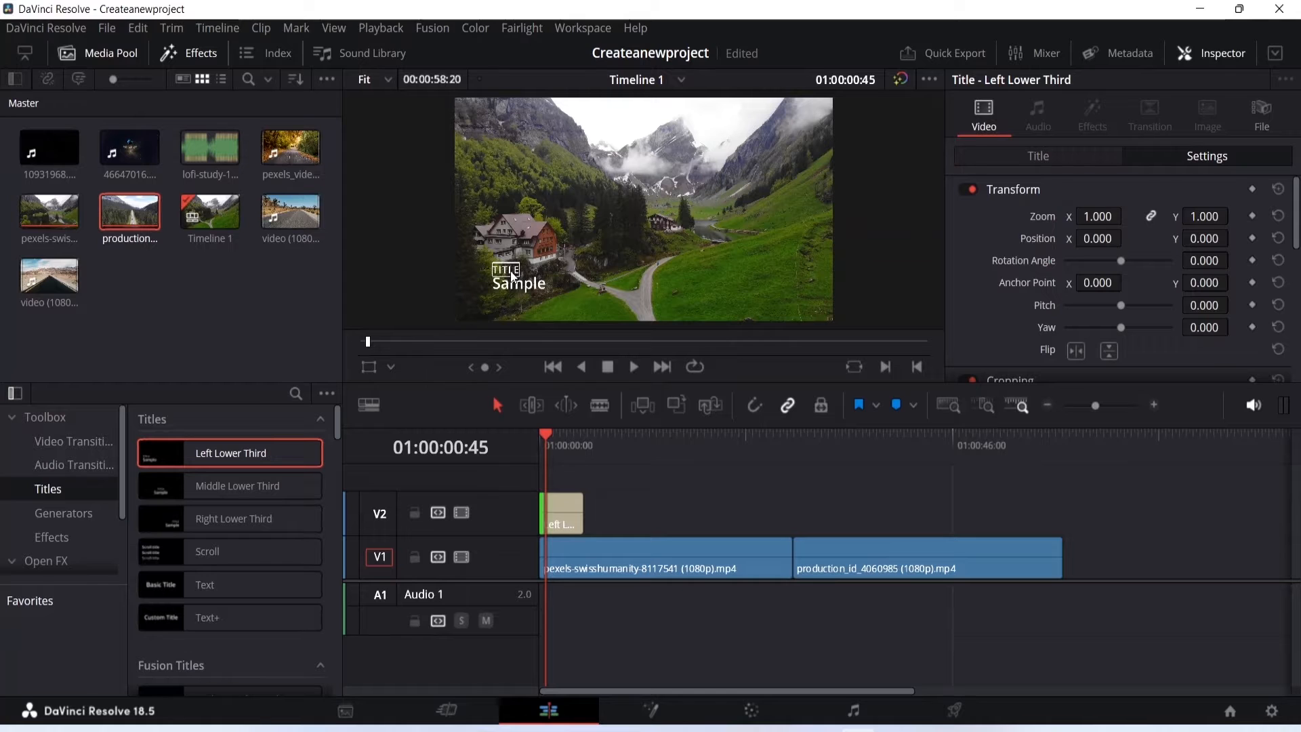
- Replace the upper line of the lower-third title with "Swiss"
scroll(1128, 271, "down", 5)
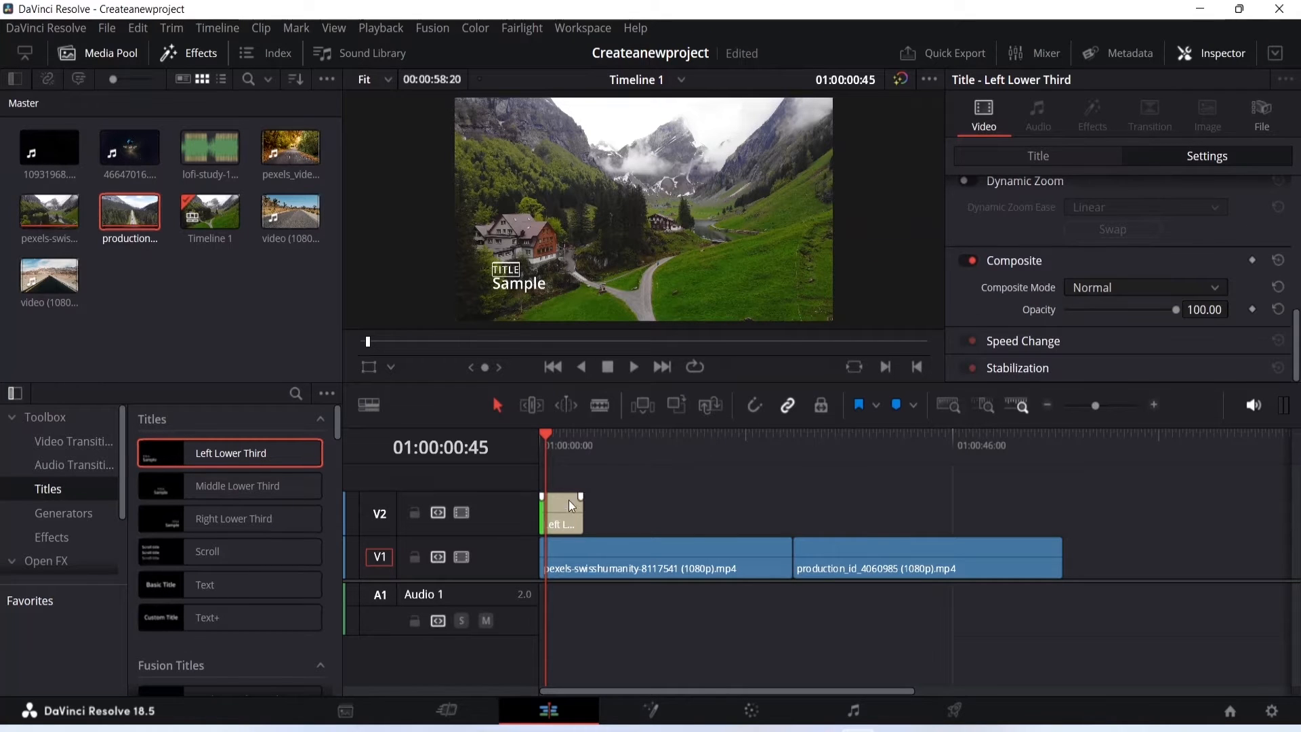
left_click(1006, 157)
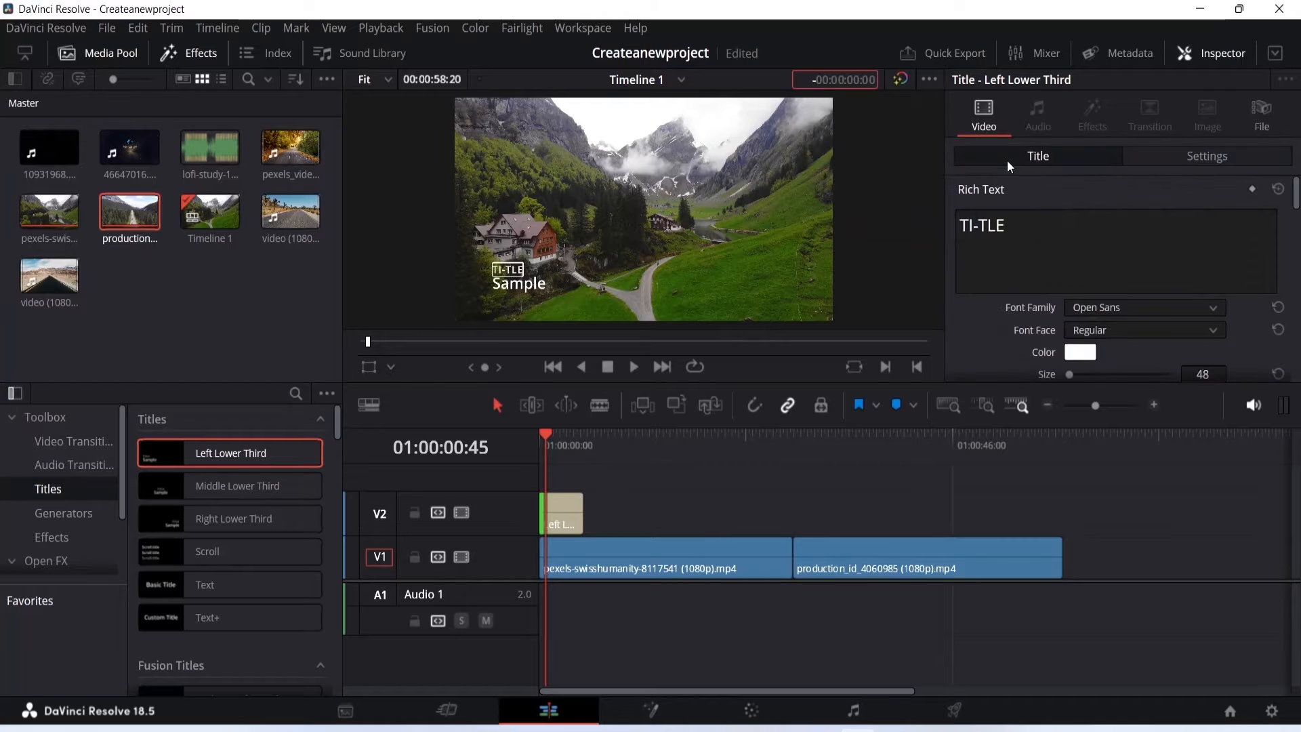
left_click(1063, 154)
left_click(1022, 224)
key("BackSpace")
key("BackSpace")
key("BackSpace")
key("BackSpace")
key("BackSpace")
key("BackSpace")
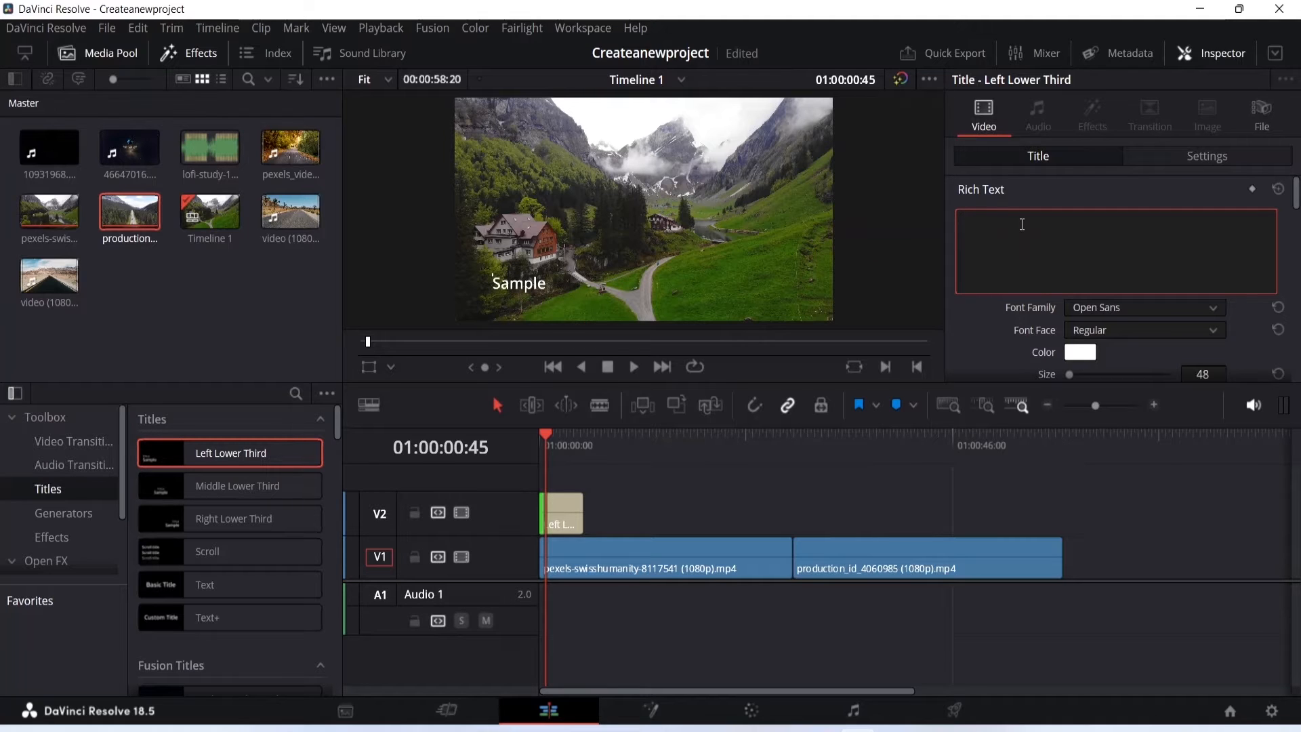
type("Swiss")
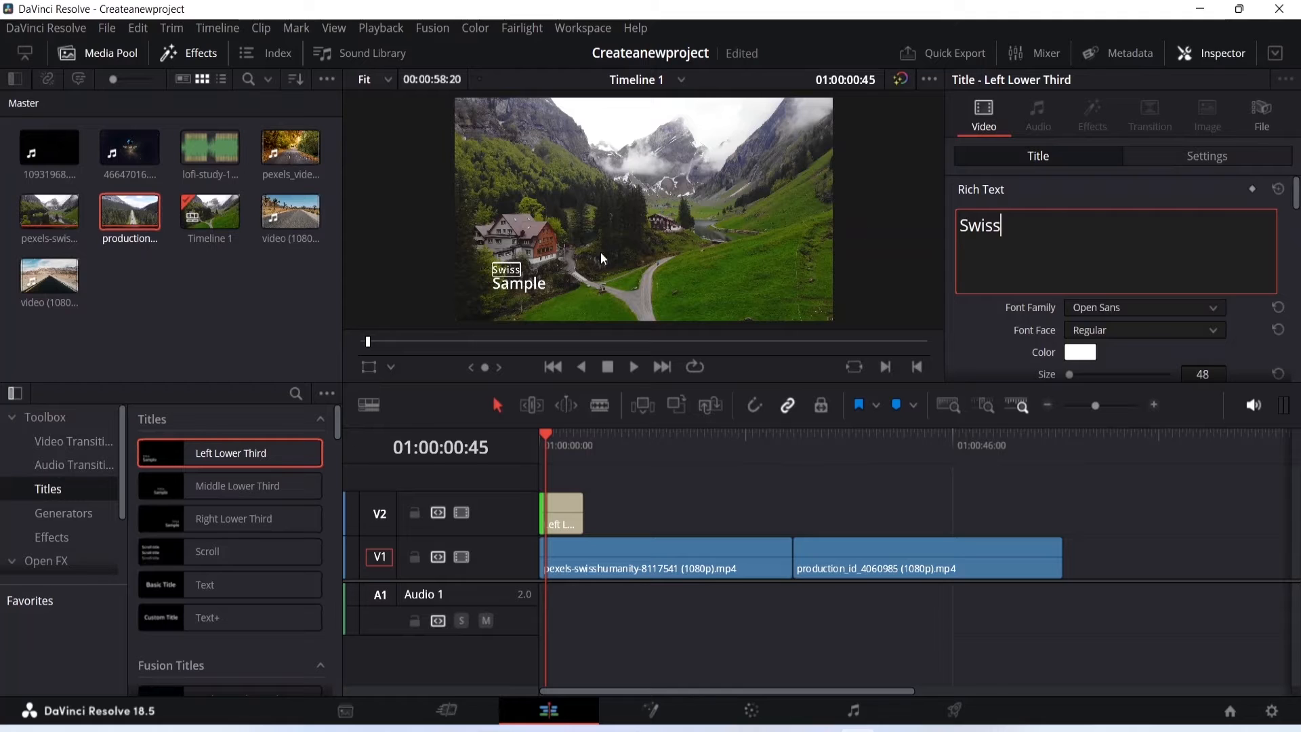
- Set the "Swiss" line's font family to Open Sans Condensed and its size to 101
scroll(1062, 231, "down", 1)
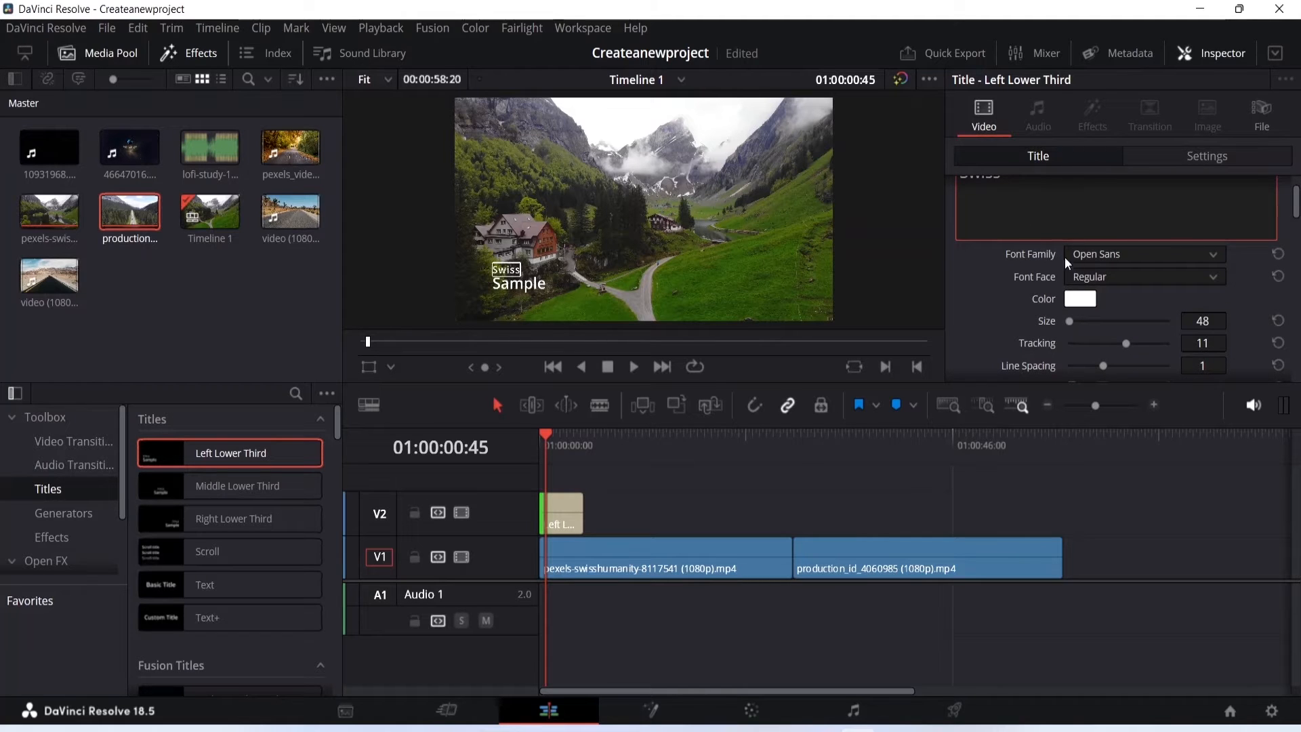
left_click(1218, 252)
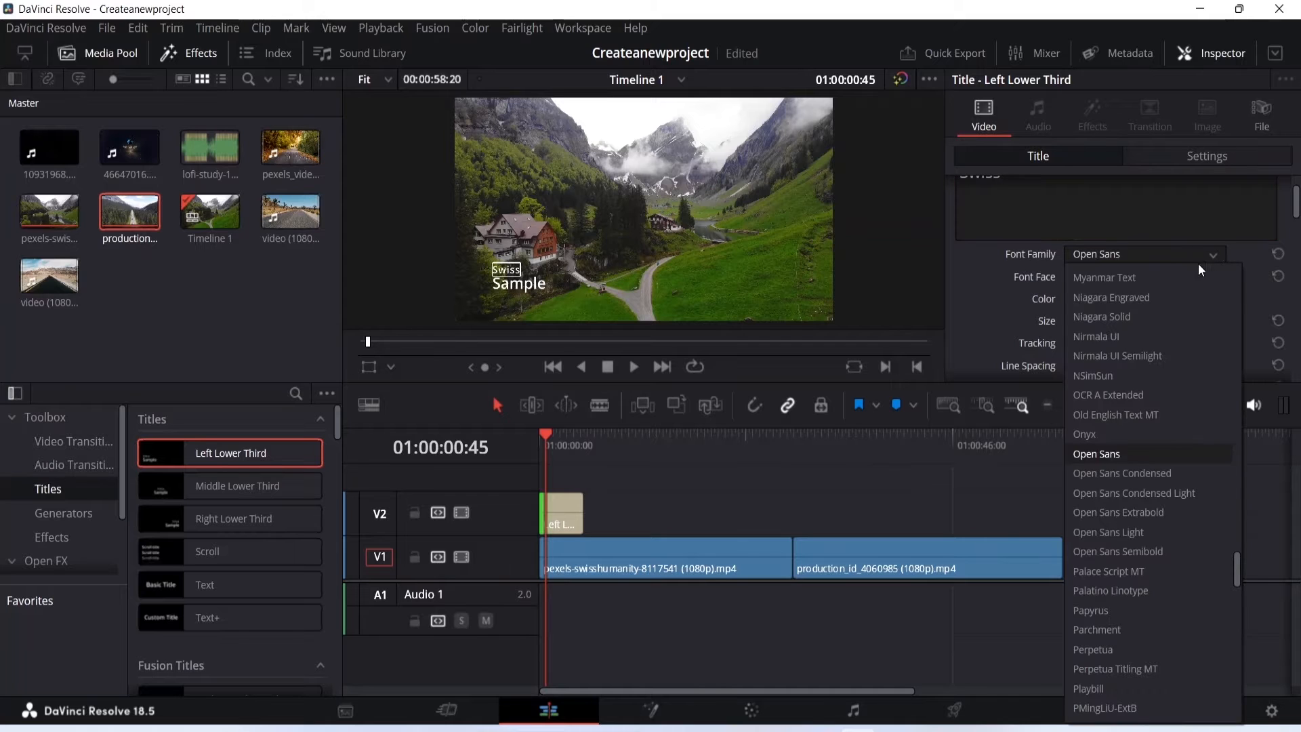
left_click(1156, 475)
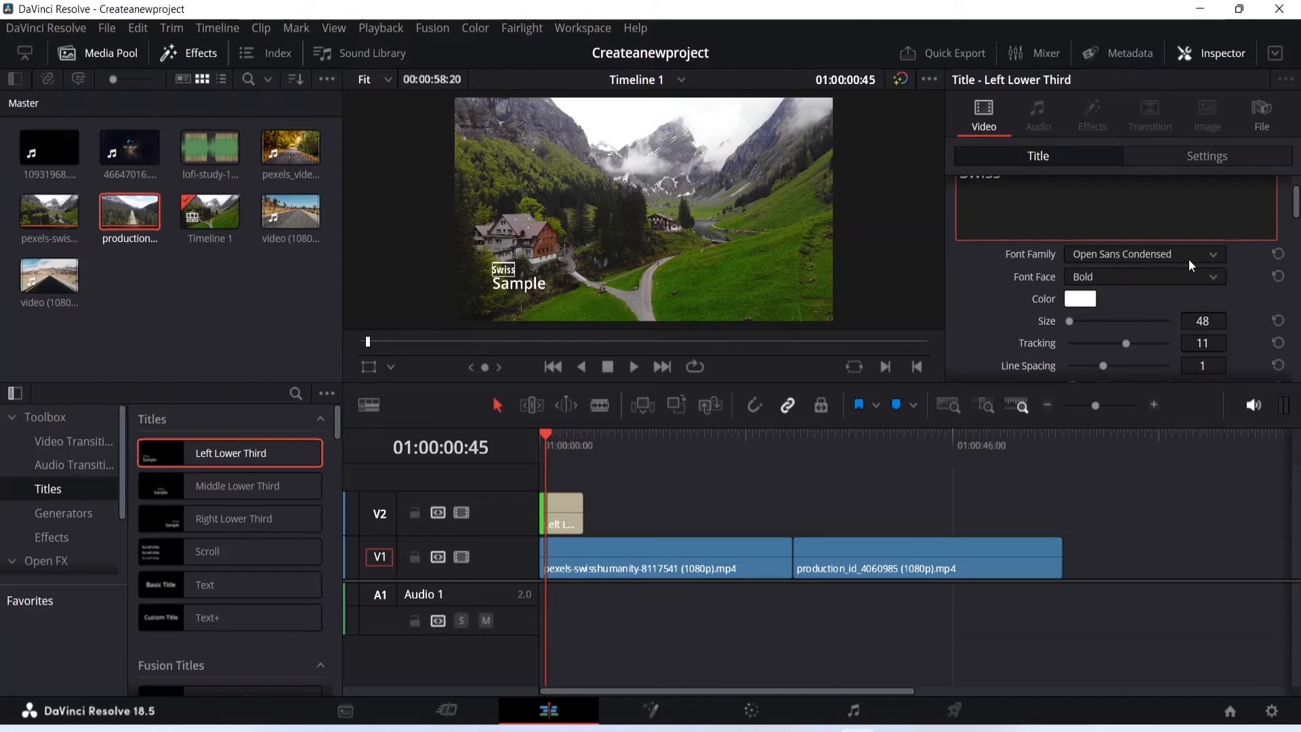
left_click(1071, 323)
left_click_drag(1070, 323, 1071, 323)
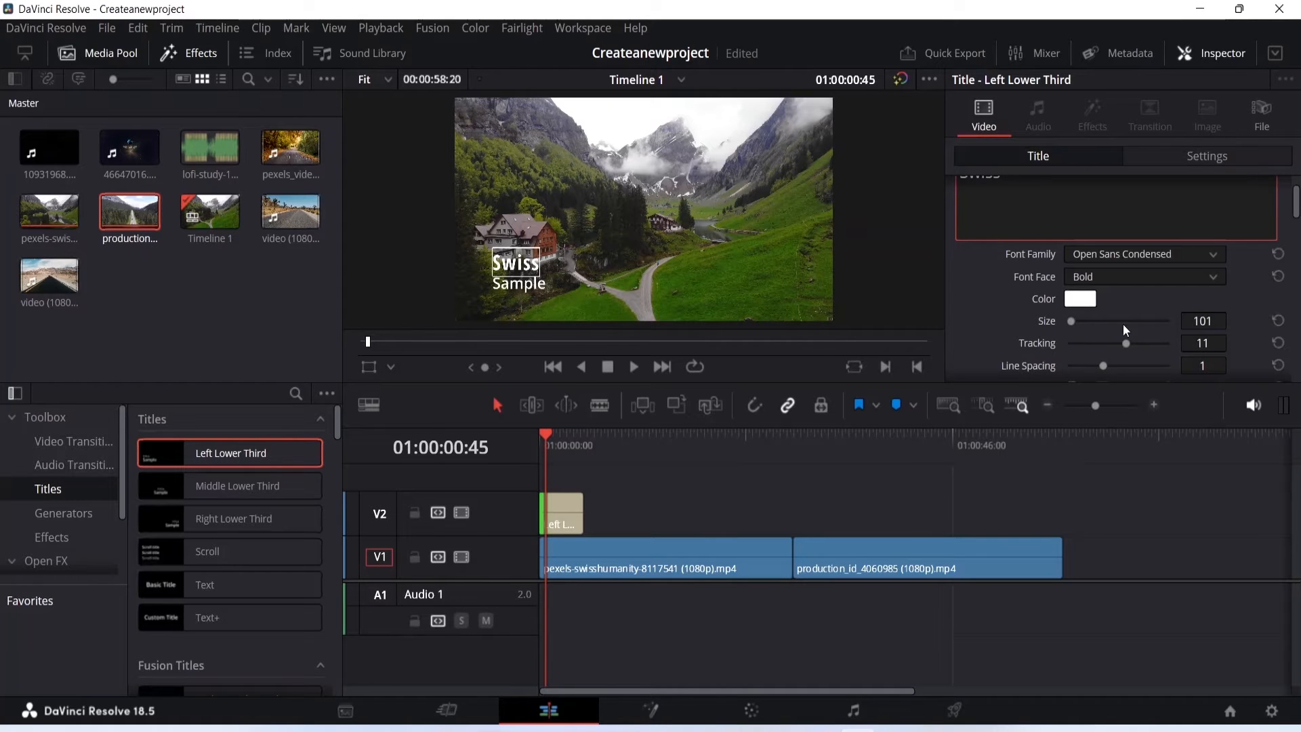
scroll(575, 246, "up", 1)
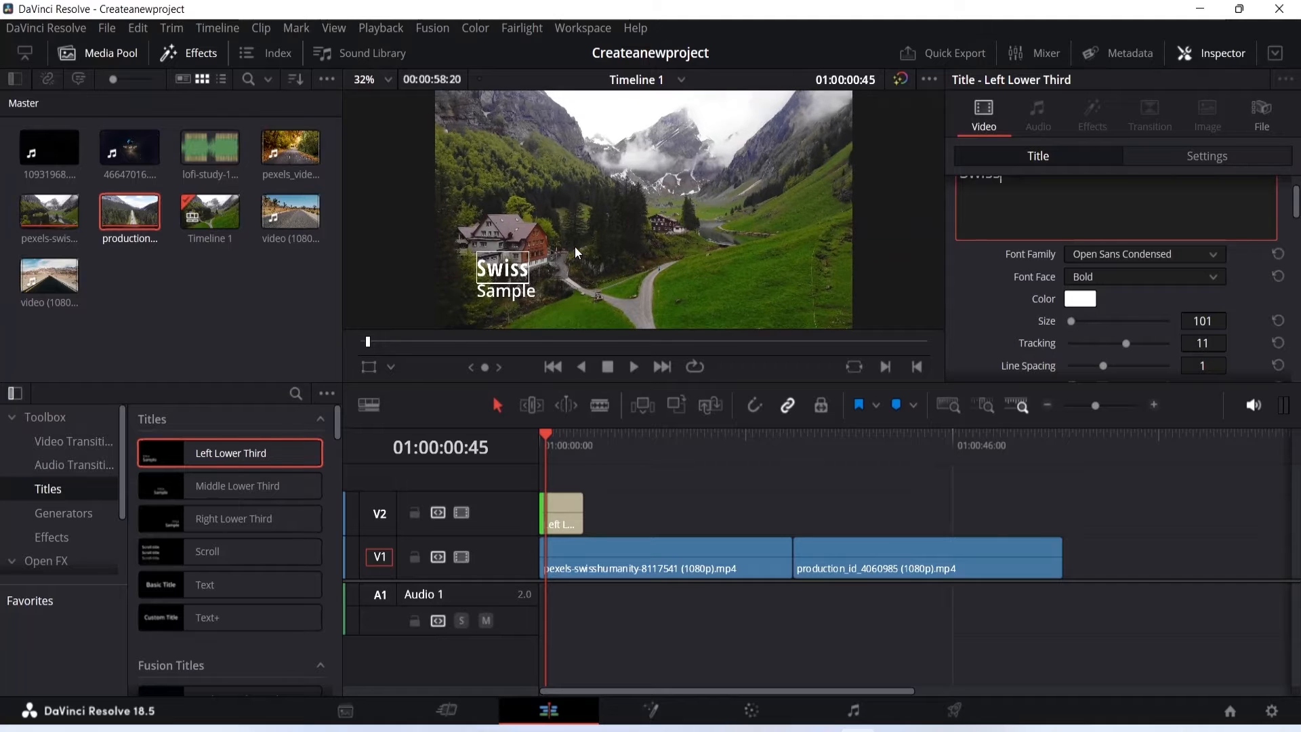
scroll(579, 245, "down", 1)
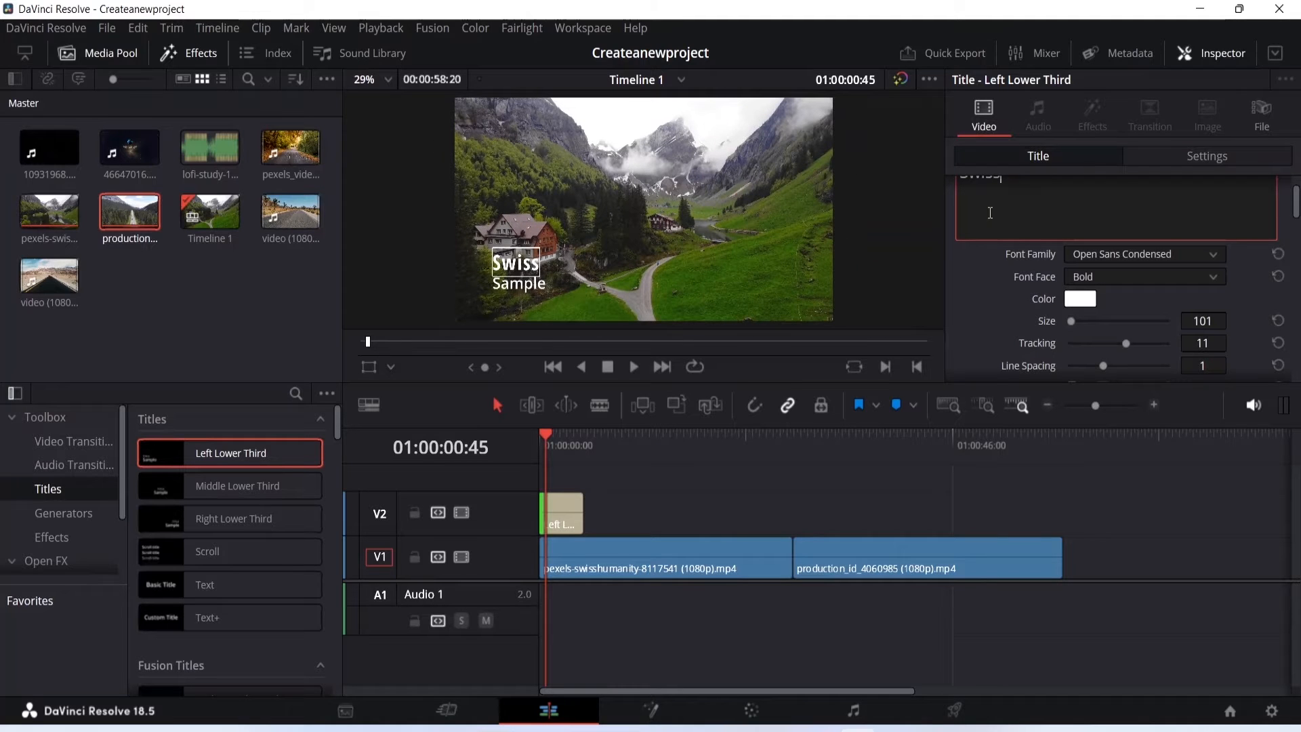
- Replace the "Sample" line of the lower-third title with "Heavenly Alps"
left_click(522, 286)
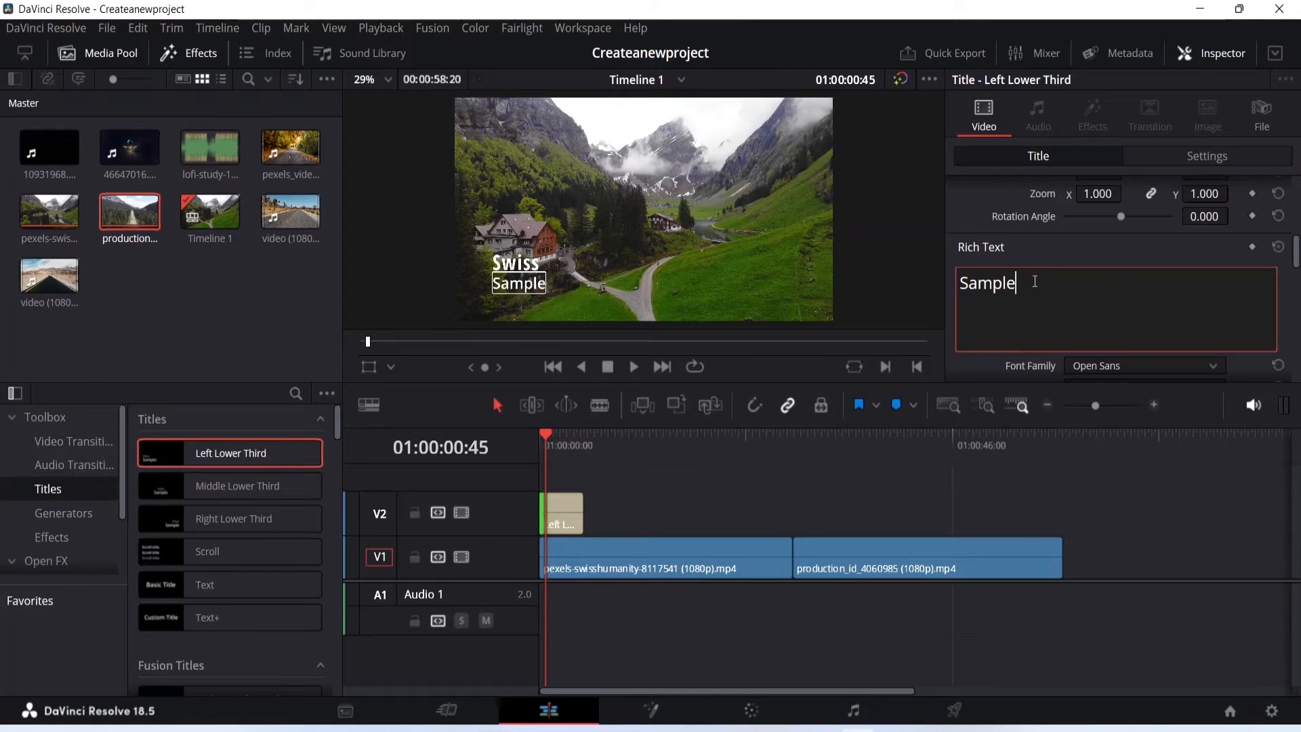
key("BackSpace")
key("BackSpace")
key("BackSpace")
key("BackSpace")
key("BackSpace")
key("BackSpace")
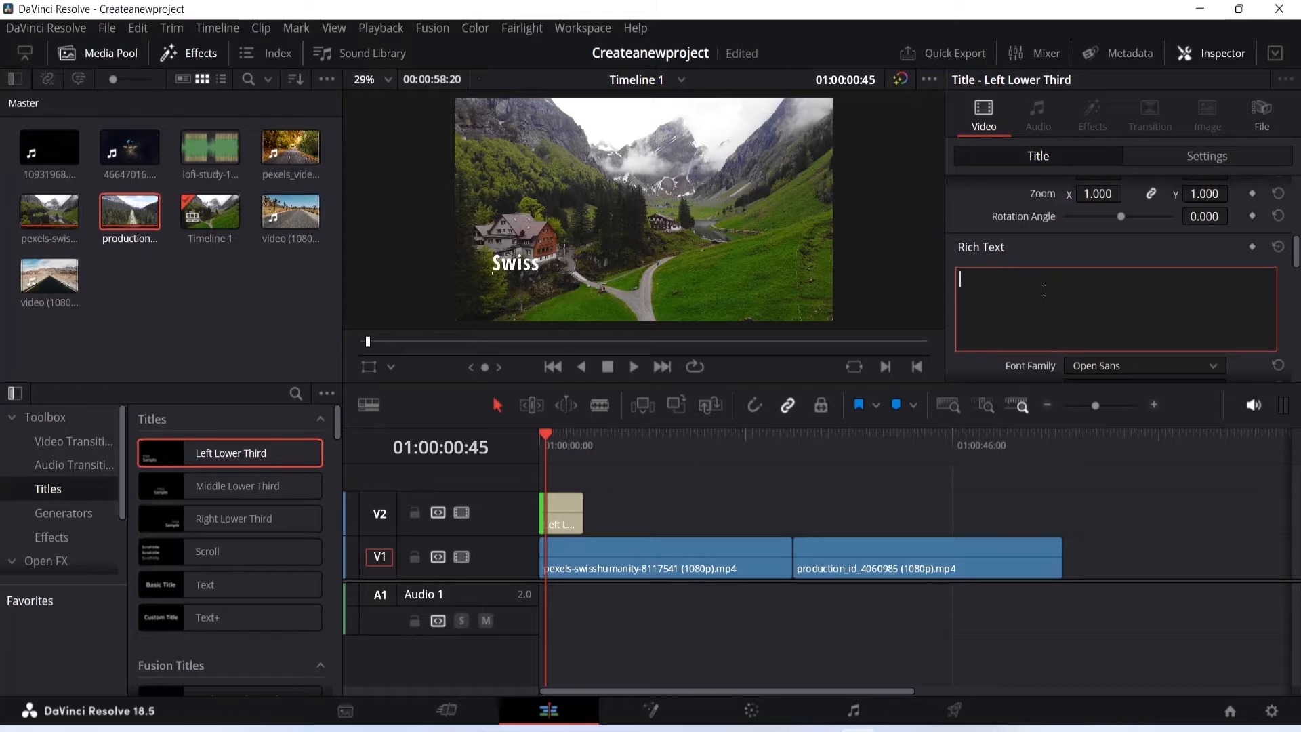
type("Heavenl")
type("y ")
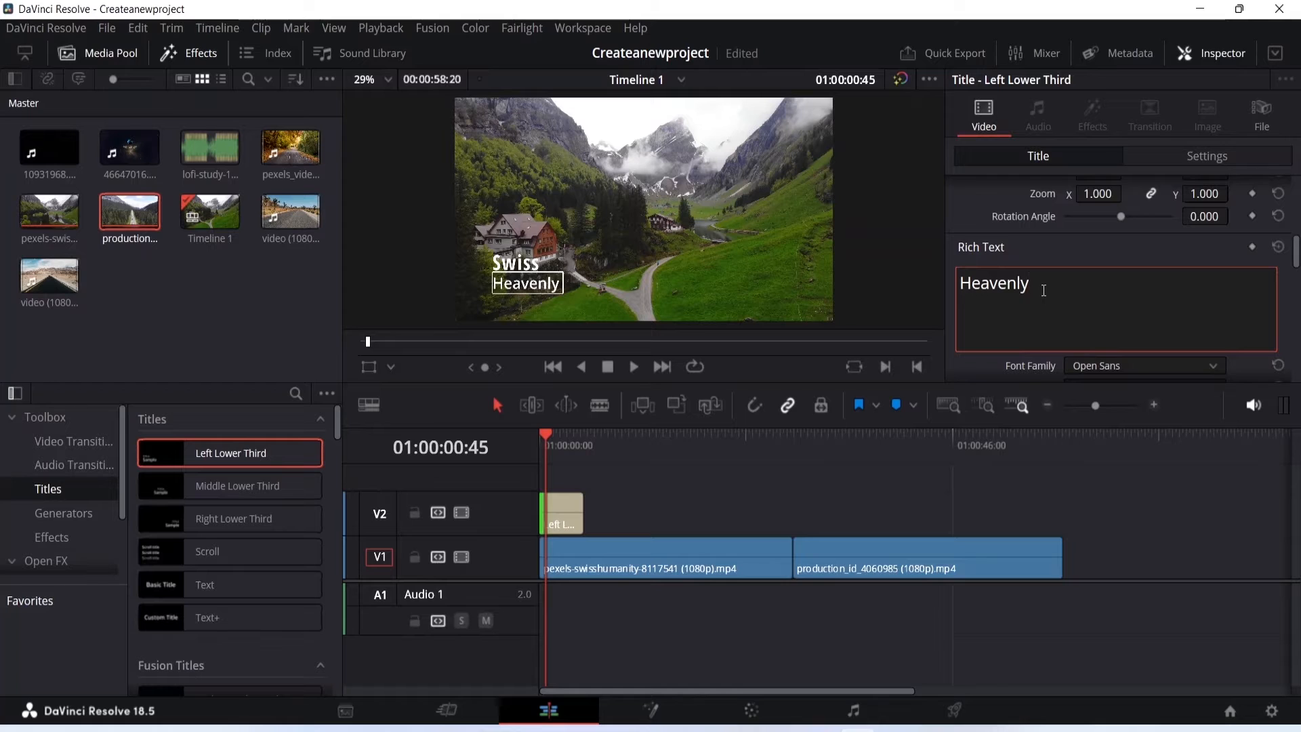
type("Alps")
left_click(905, 254)
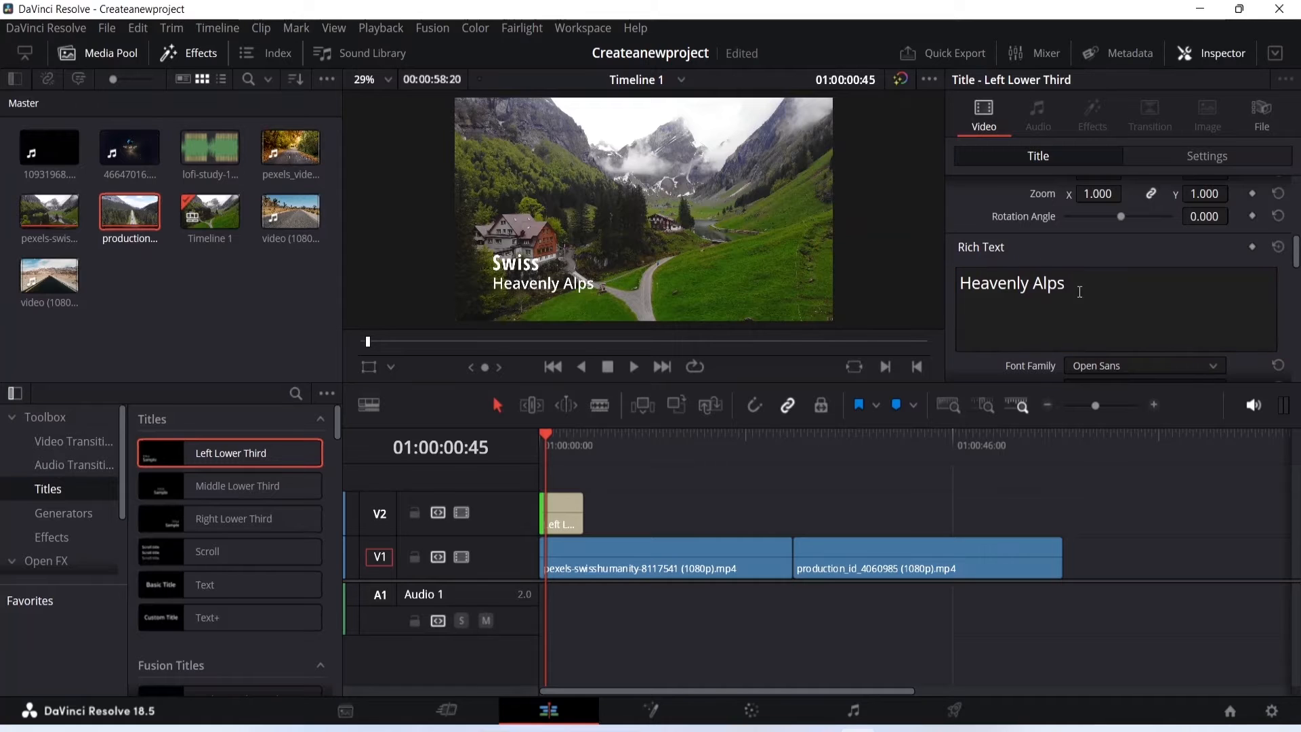
- Set the "Heavenly Alps" line's text color to light yellow, #ffff7f
scroll(1081, 291, "down", 3)
scroll(1092, 291, "down", 2)
left_click(582, 279)
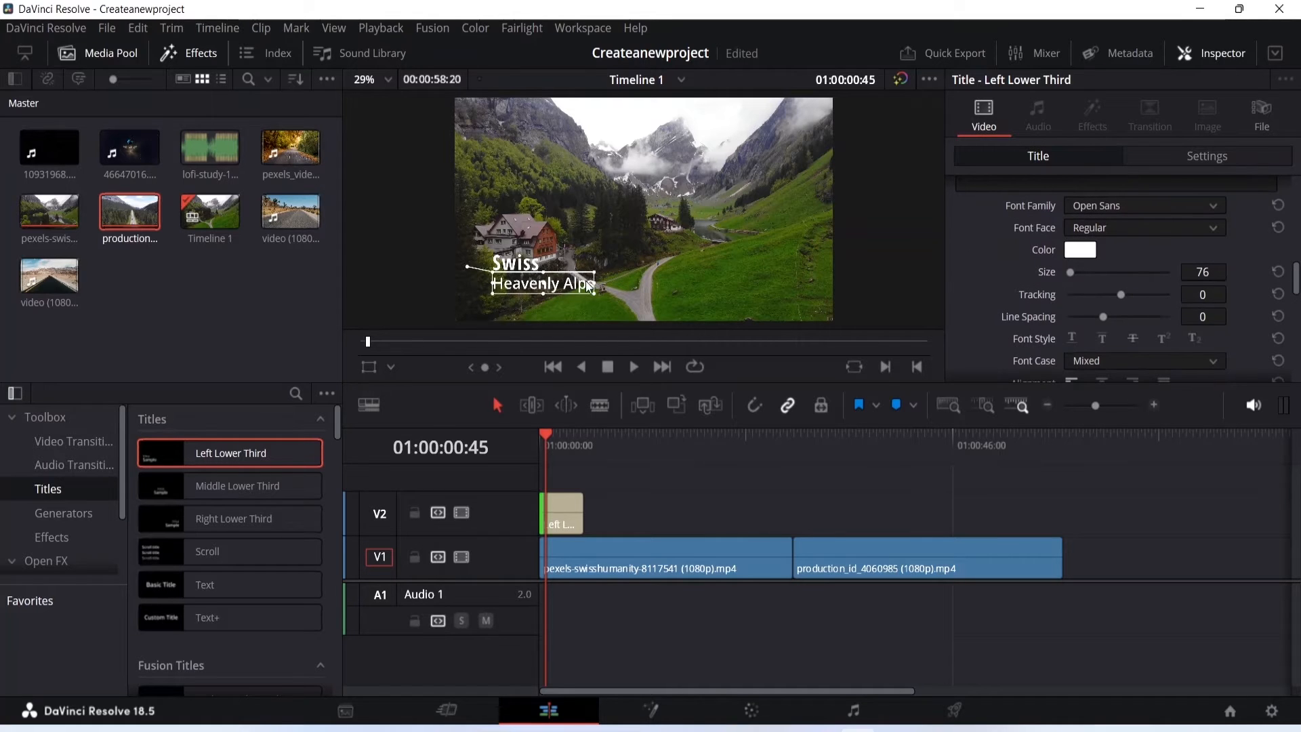
left_click(1084, 252)
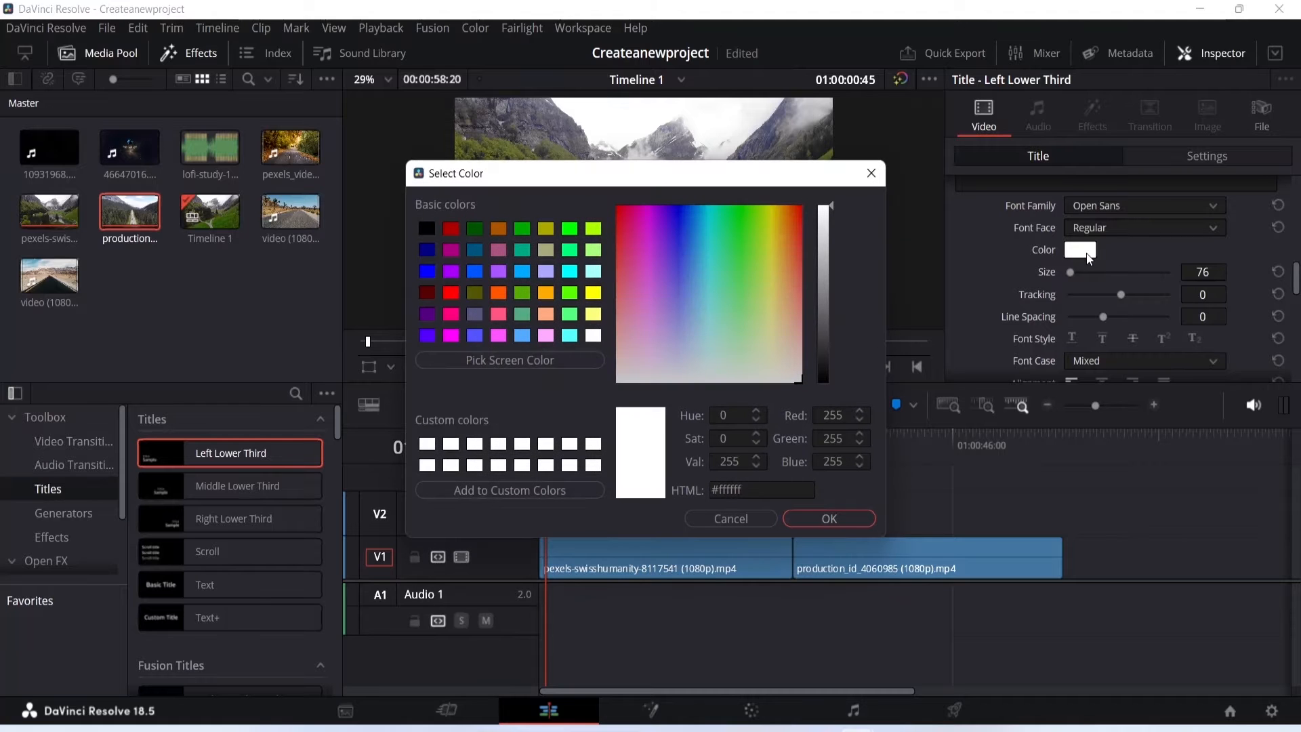
left_click(593, 316)
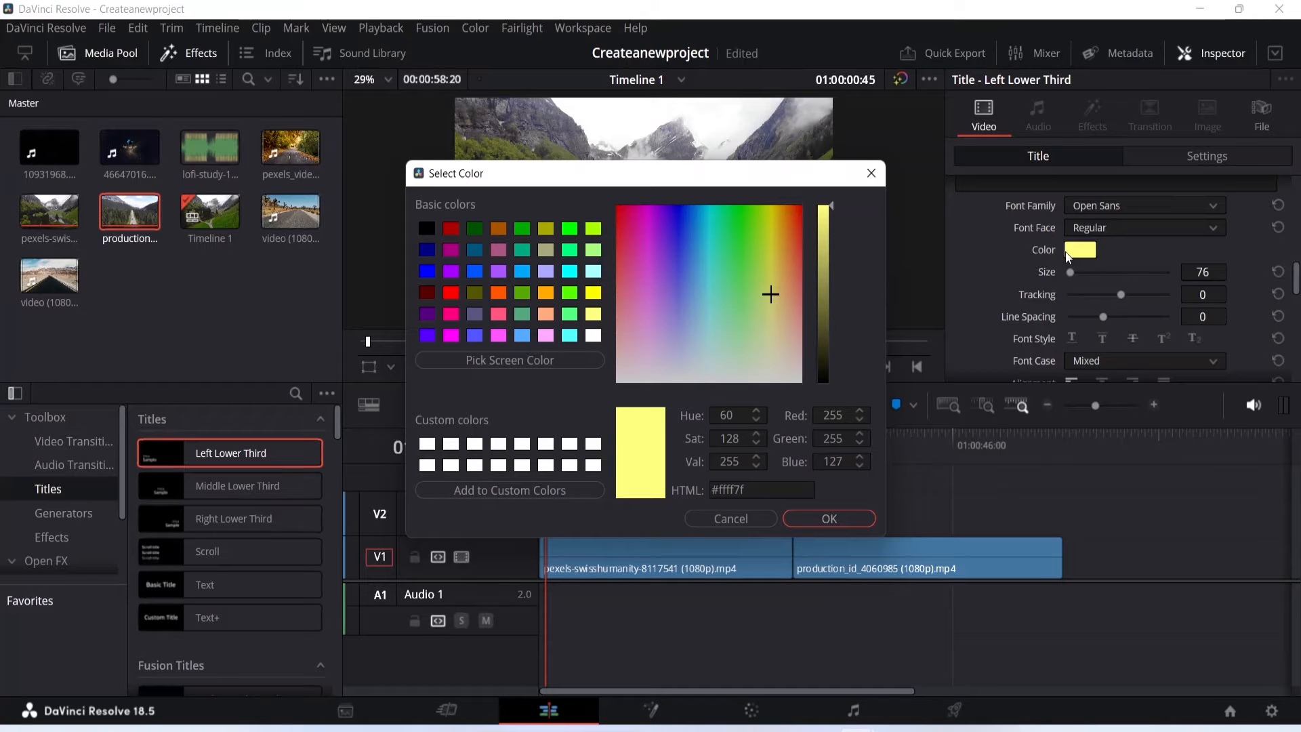
left_click(842, 518)
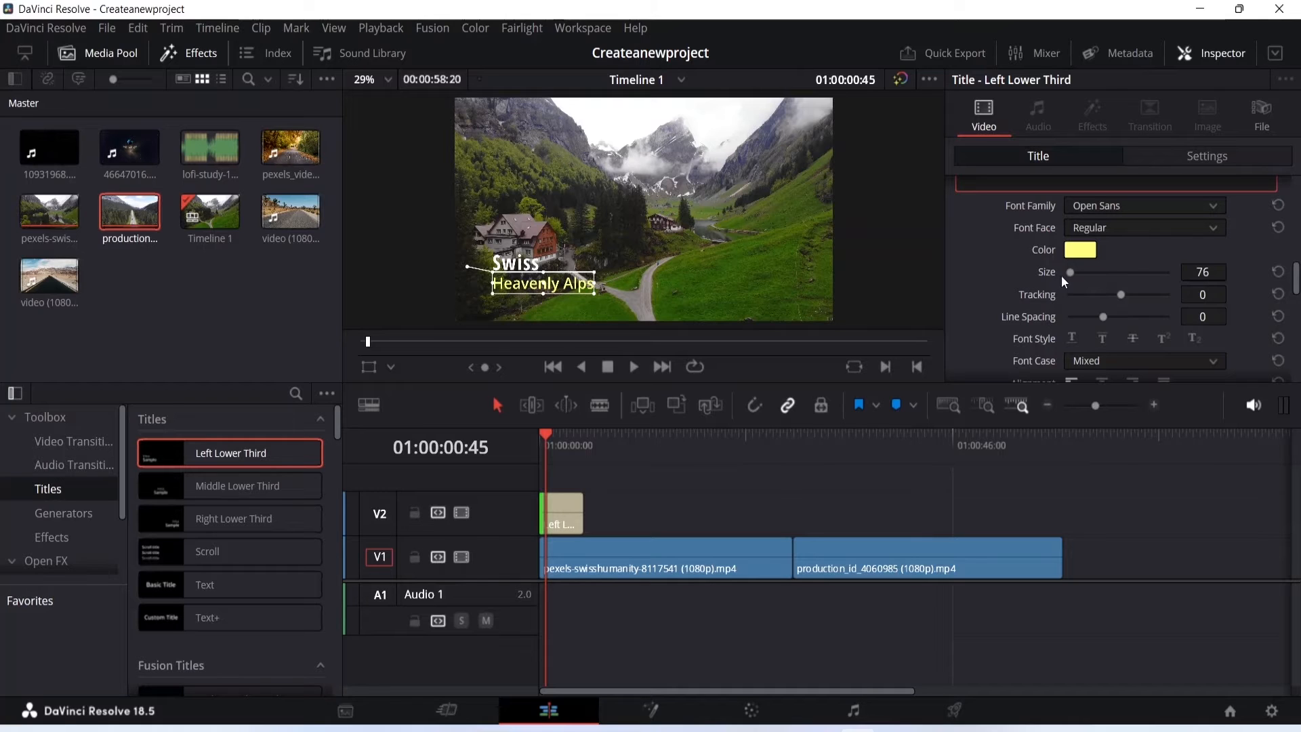
scroll(961, 245, "down", 5)
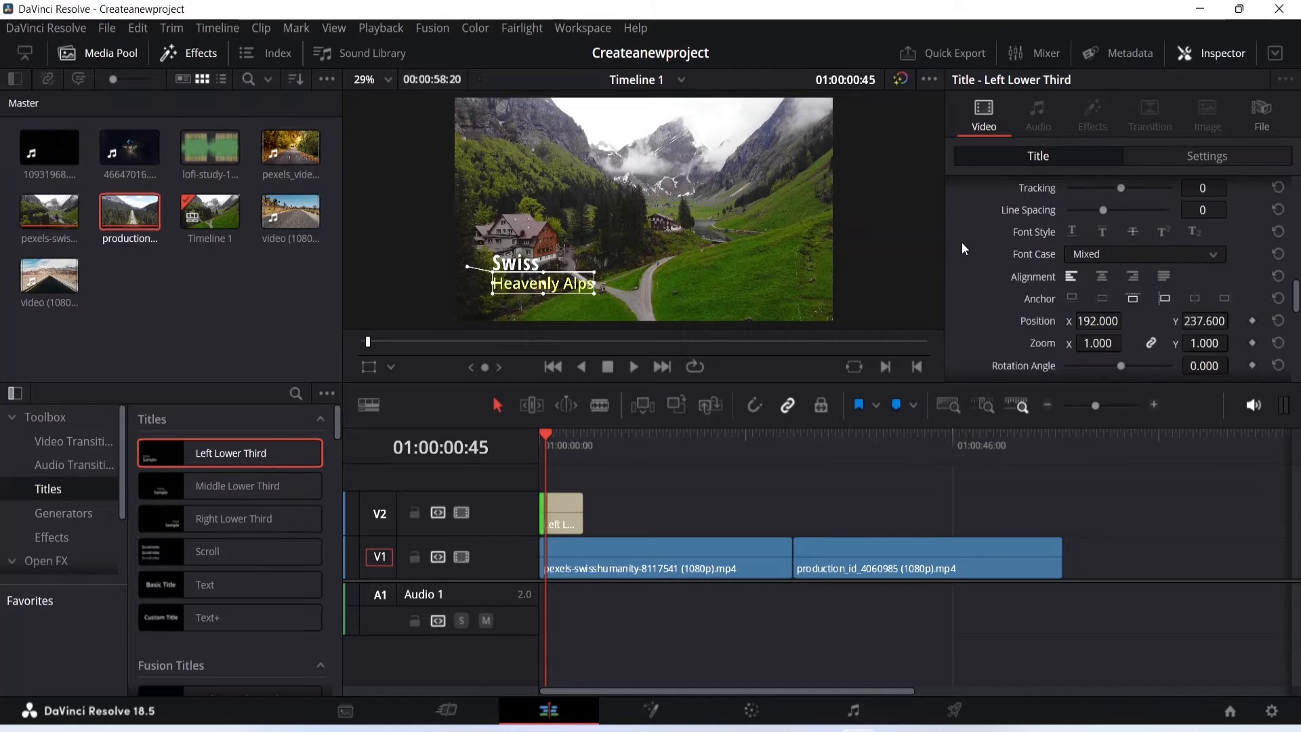
- Set the lower-third title's background color to dark blue and the background height to 0.214
scroll(961, 241, "down", 6)
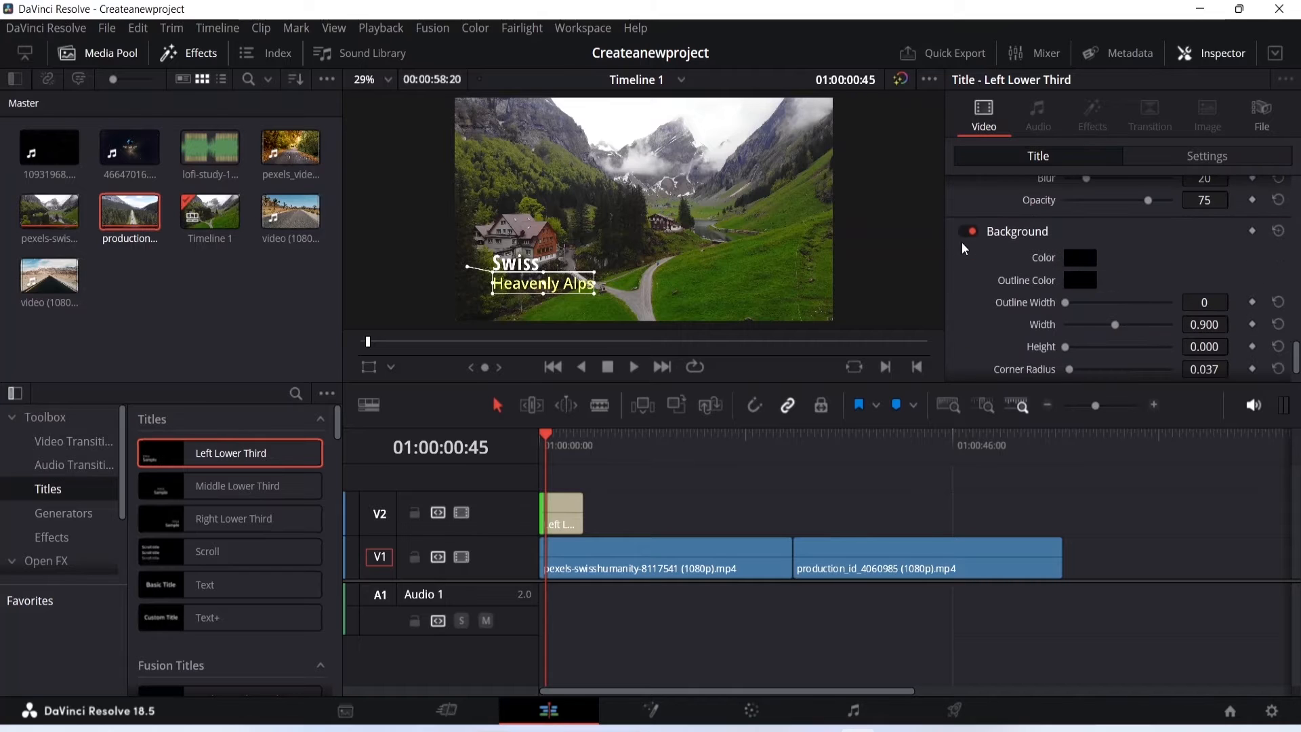
left_click(547, 254)
scroll(978, 250, "down", 1)
left_click_drag(1064, 254, 1075, 253)
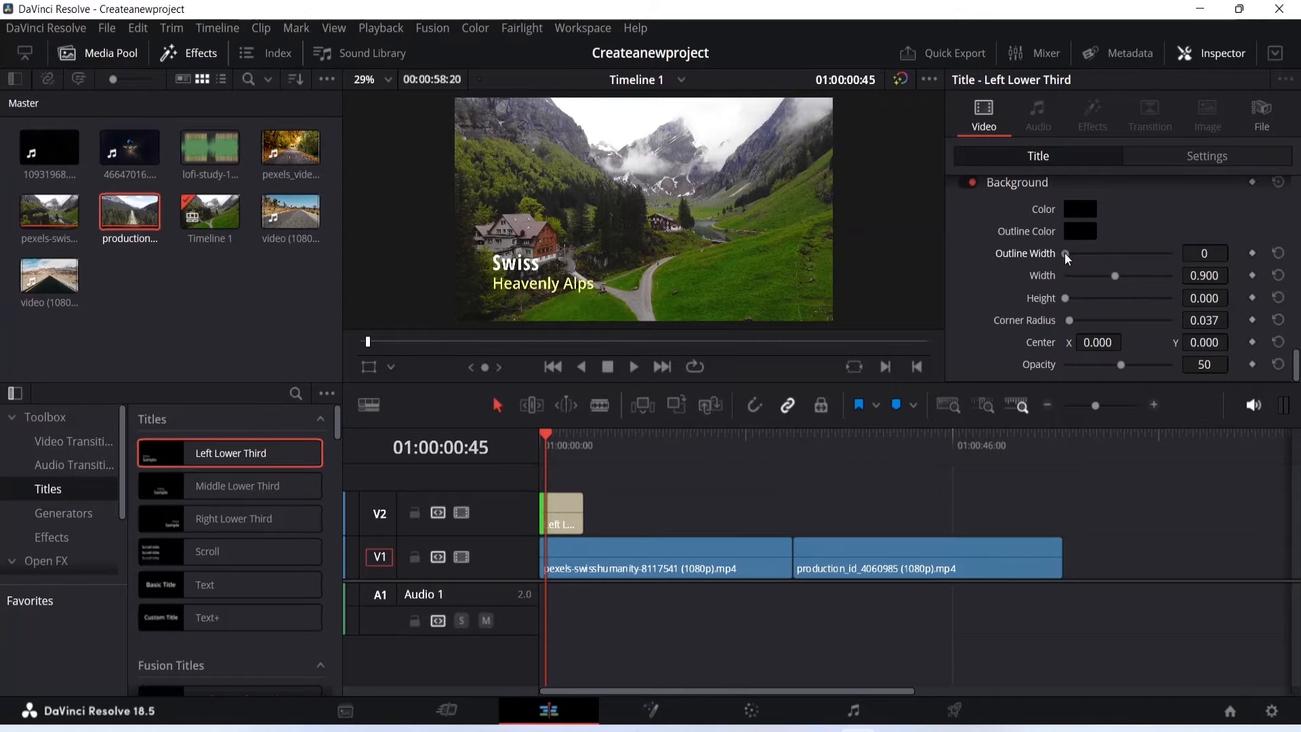
left_click(1071, 207)
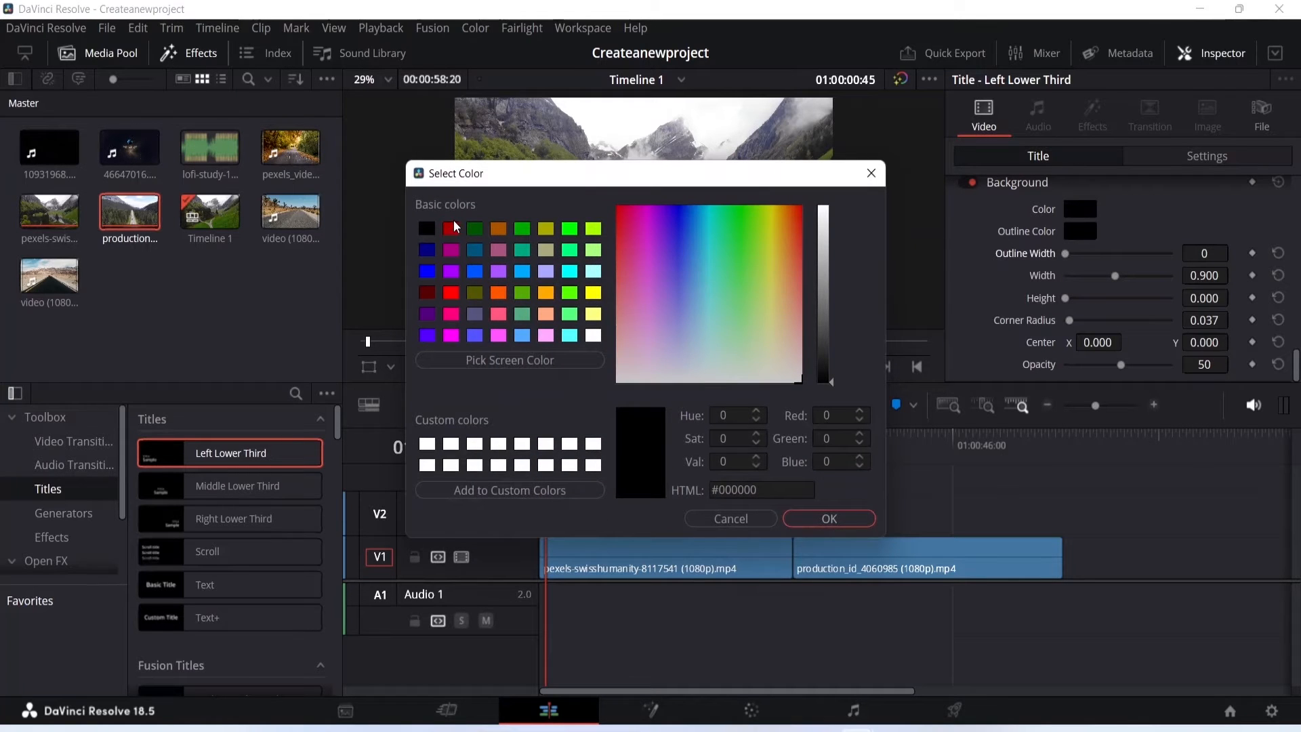
left_click(428, 250)
left_click(830, 517)
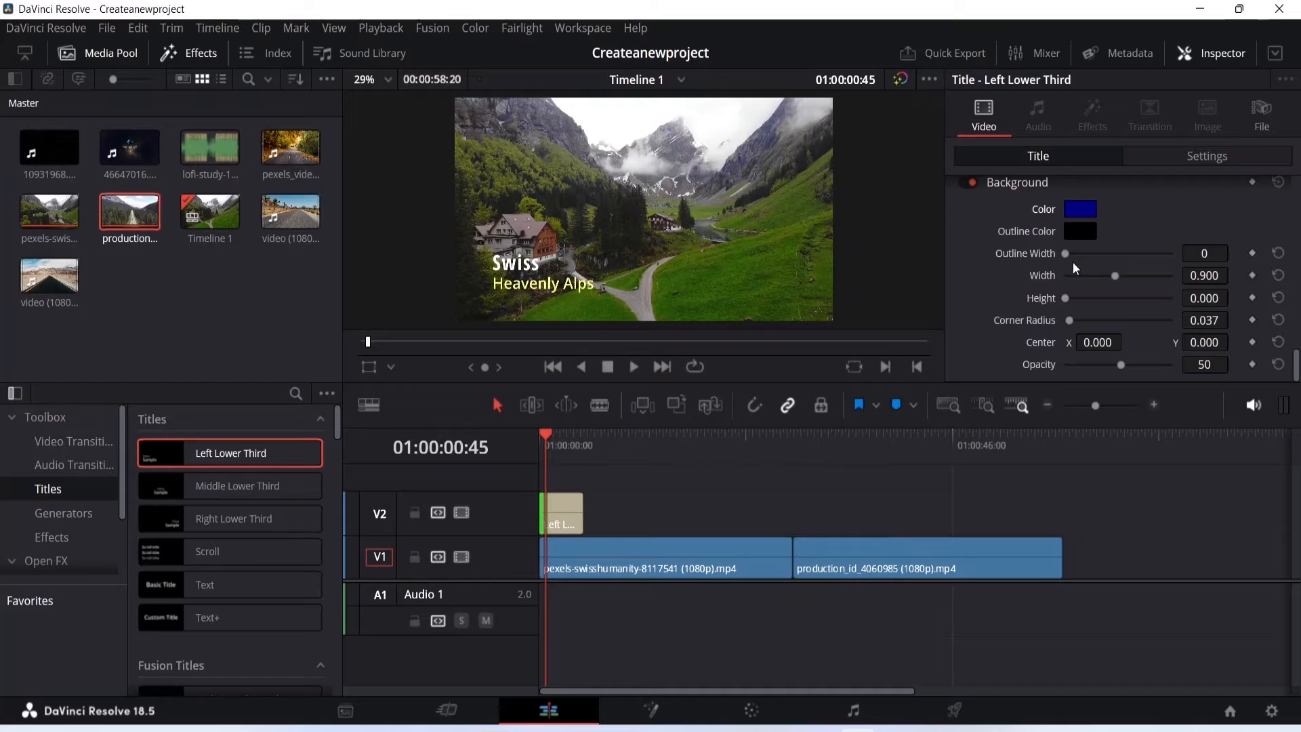
left_click_drag(1066, 294, 1076, 296)
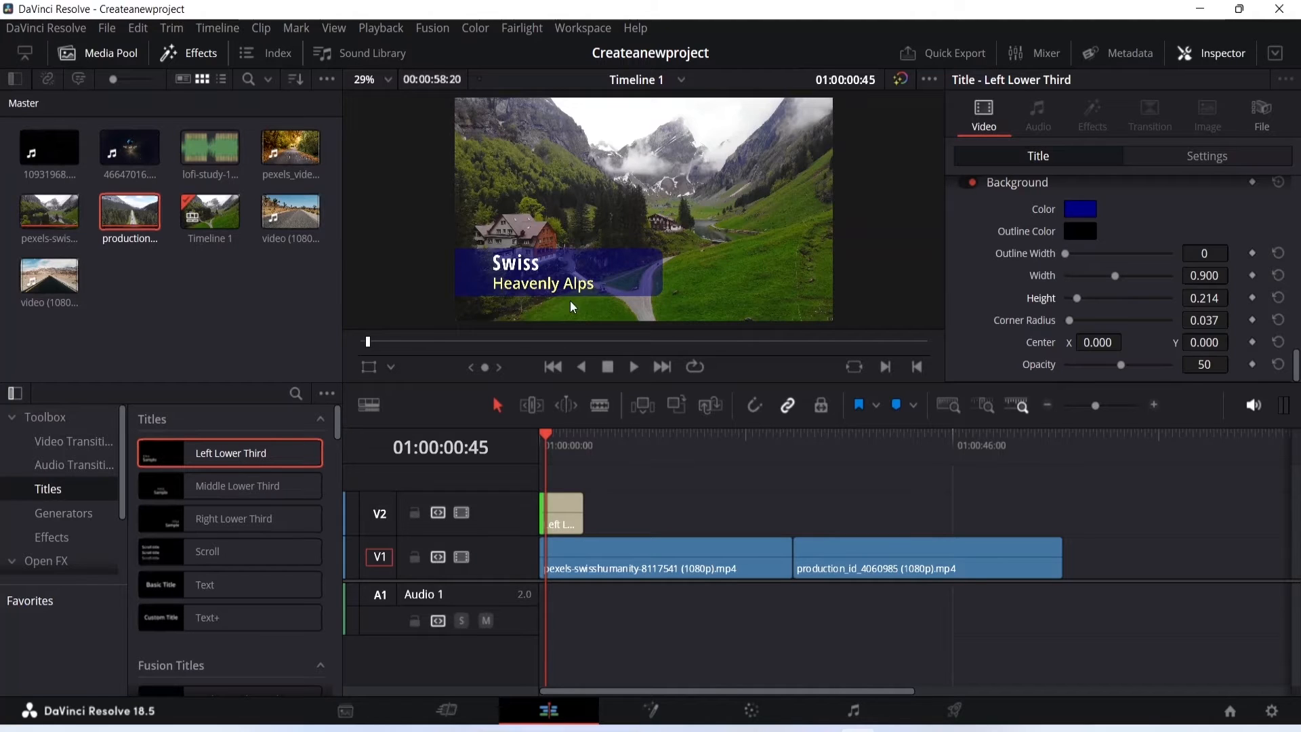
- Give the title background a white outline, #ffffff, with an outline width of 4
left_click(1084, 232)
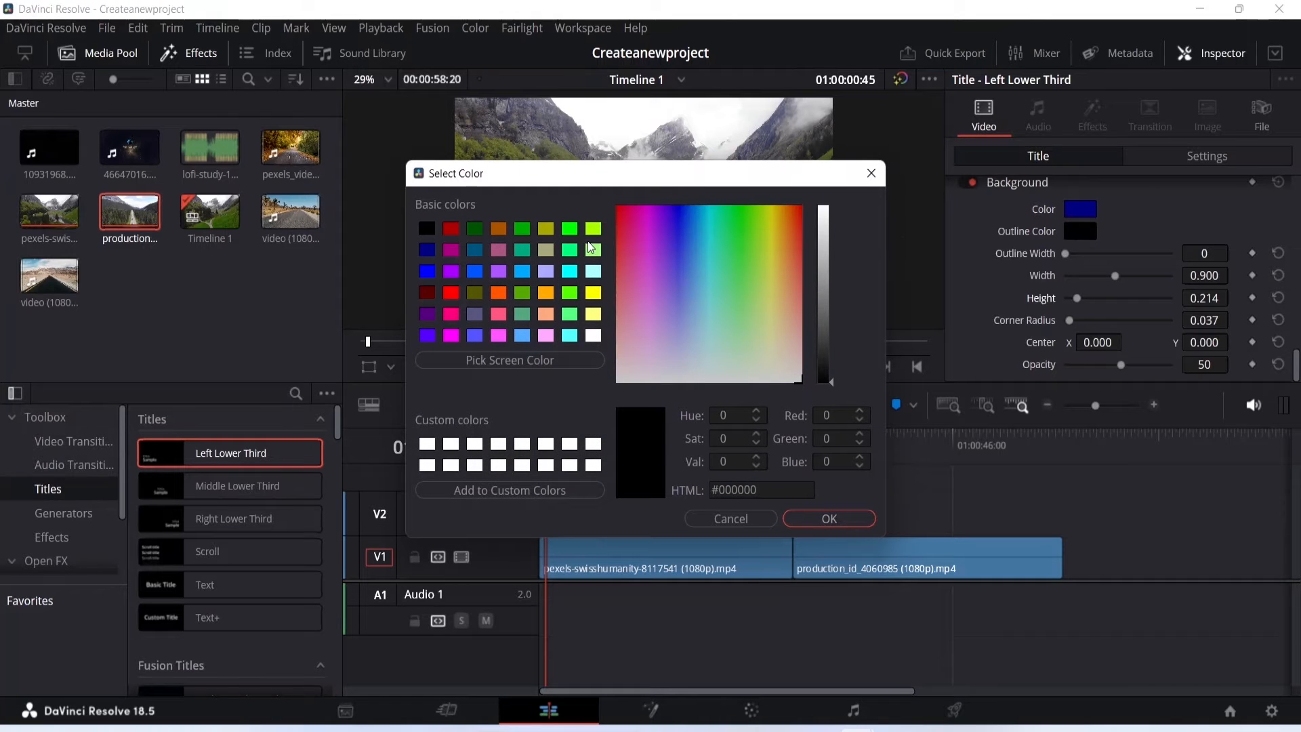
left_click(593, 336)
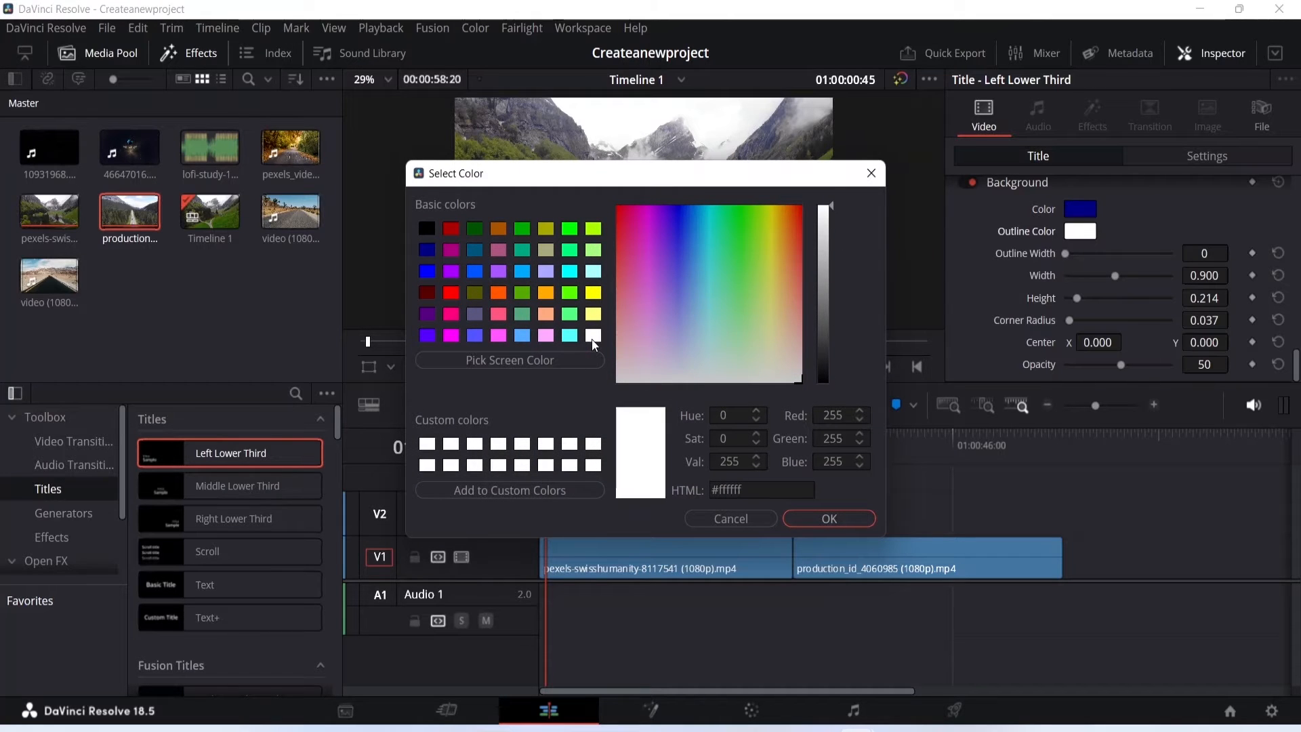
left_click(823, 519)
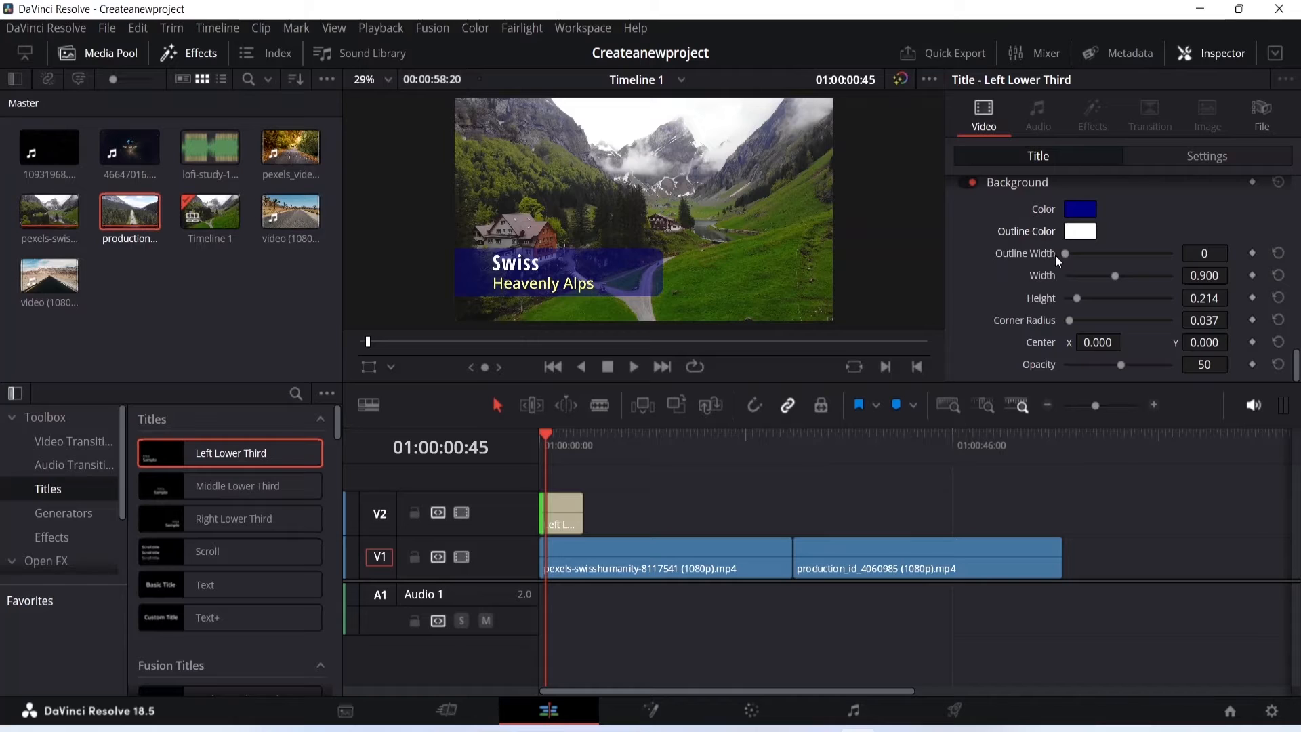
left_click_drag(1064, 255, 1078, 260)
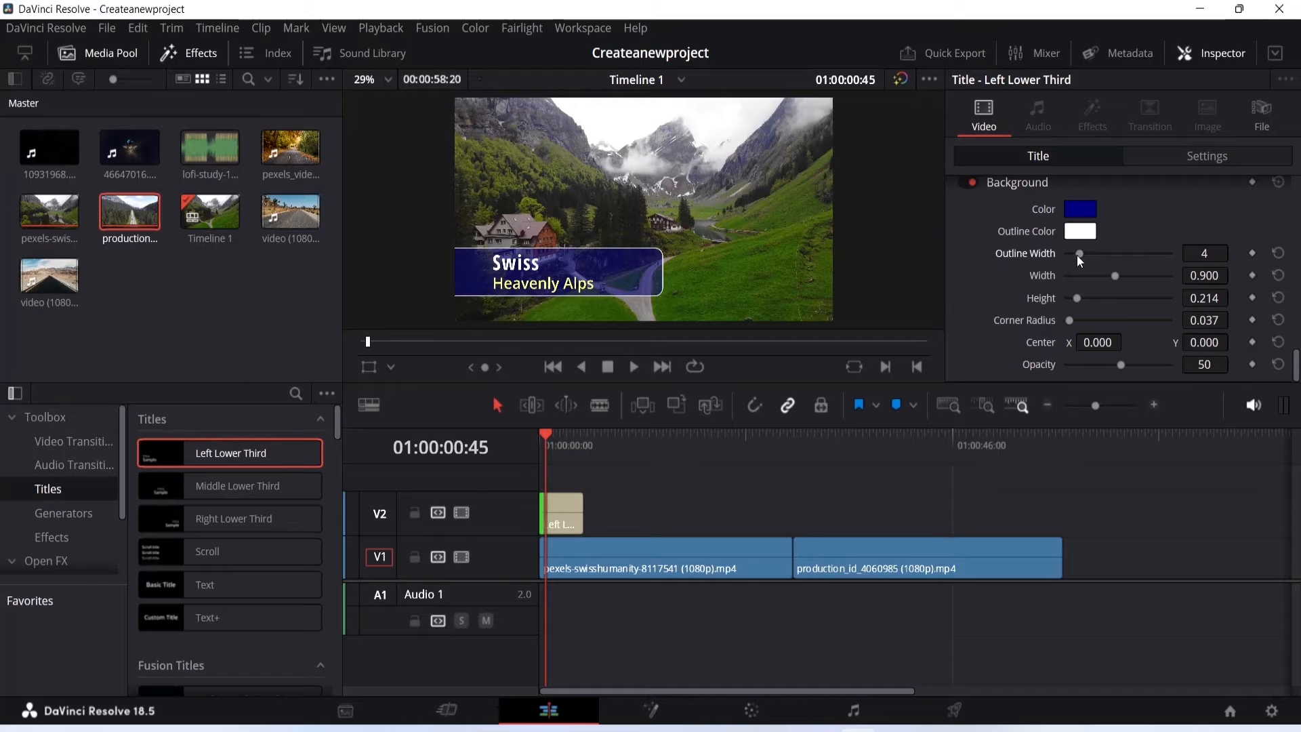
key("minus")
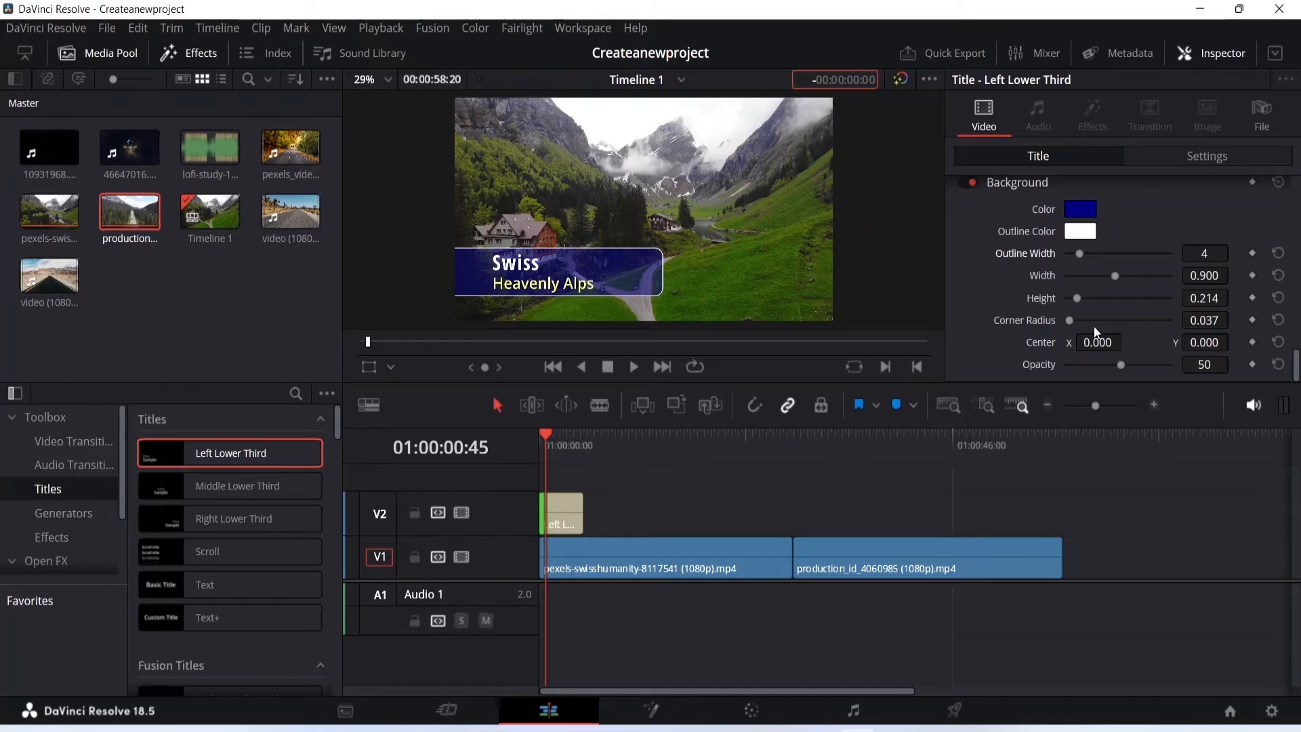
- Adjust the title background to a width of 0.580, a height of 0.198 and a corner radius of 0.046
left_click_drag(1076, 298, 1099, 277)
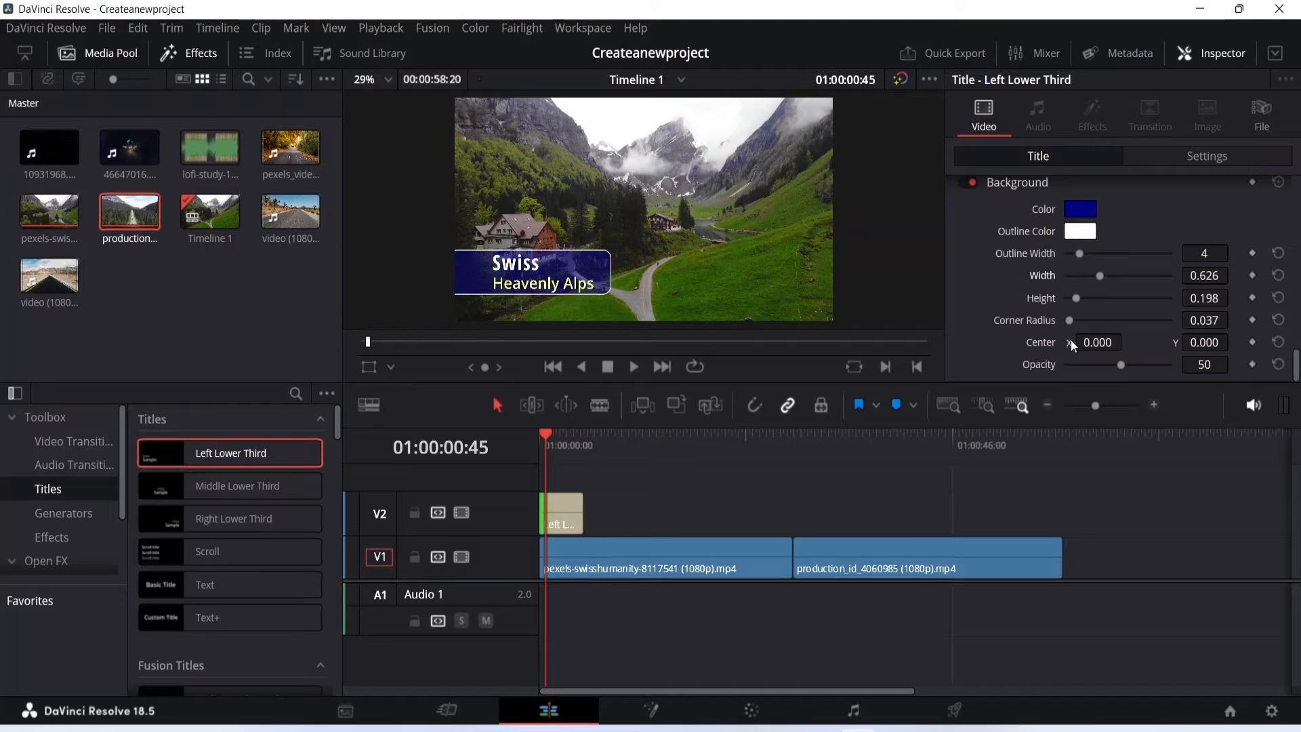
mouse_move(1069, 319)
left_mouse_down()
mouse_move(1084, 319)
mouse_move(1069, 320)
left_mouse_up()
left_click_drag(1098, 275, 1071, 282)
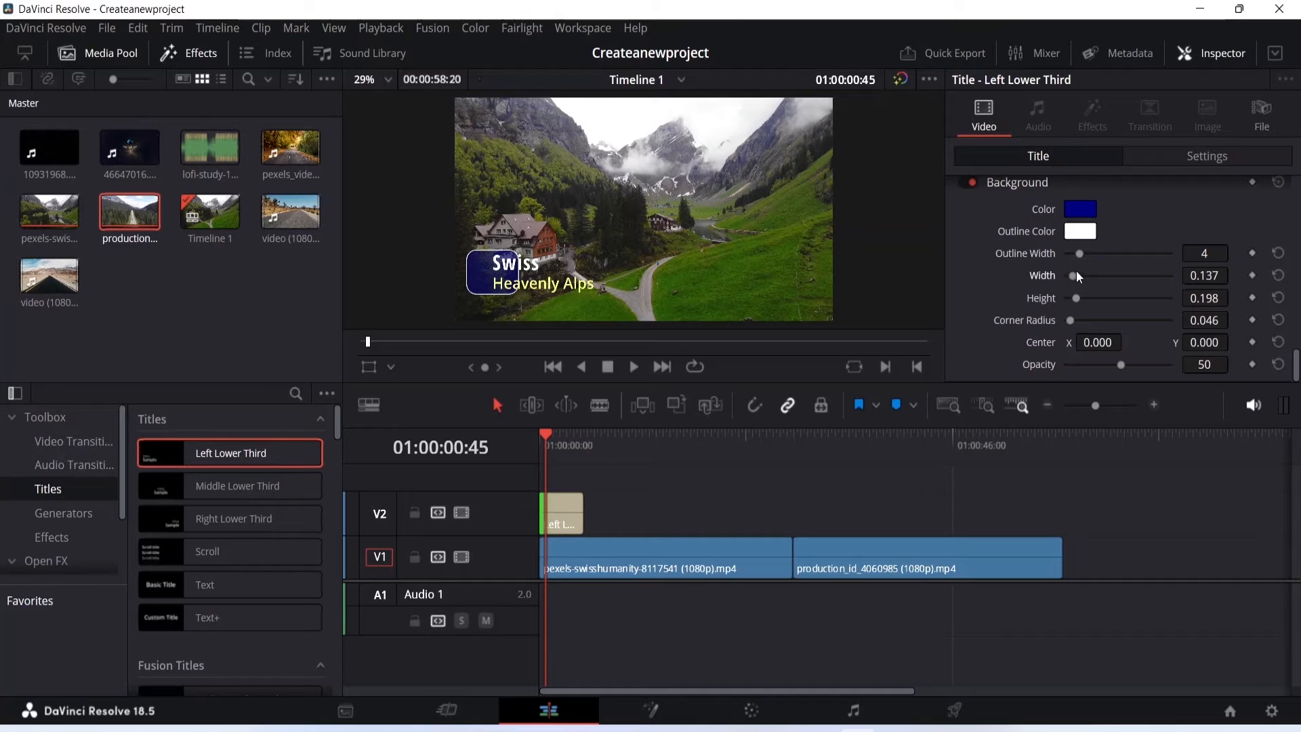
left_click_drag(1074, 274, 1097, 274)
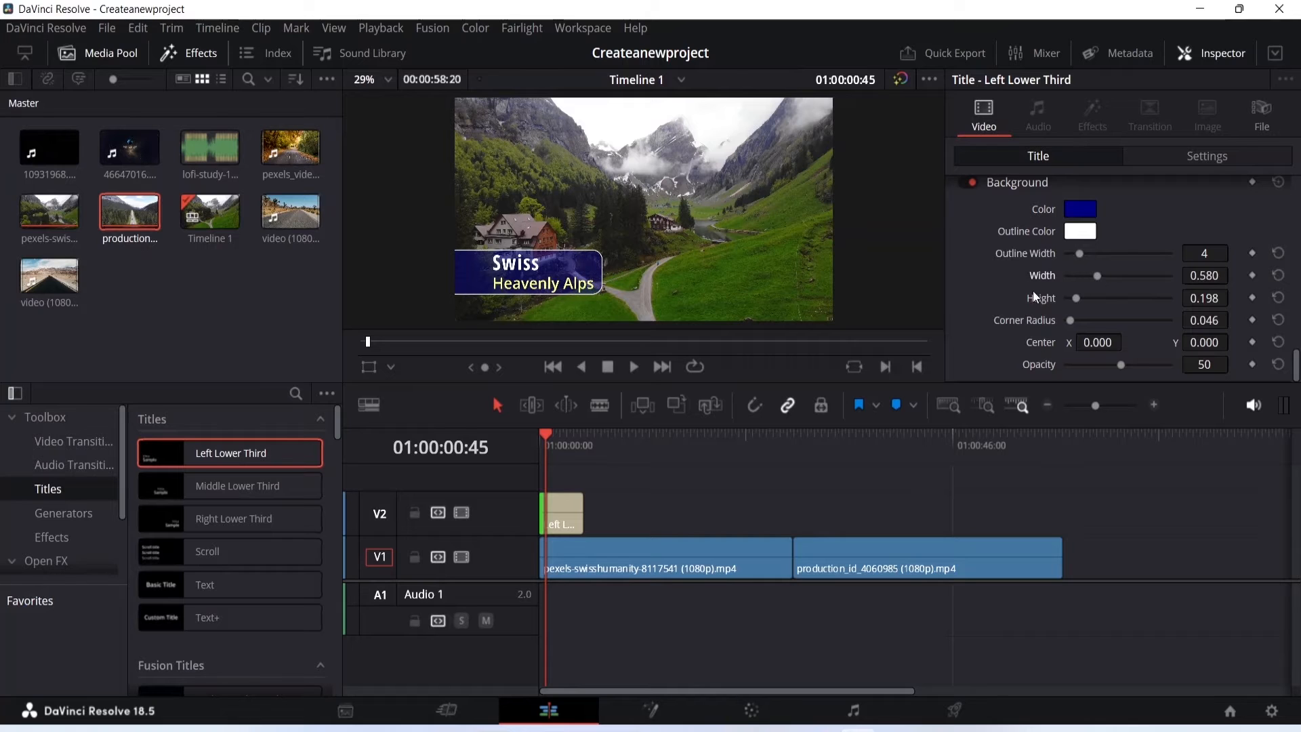
- Move the "Swiss" line slightly upward inside the blue background box, keeping it aligned with the start of "Heavenly Alps"
left_click(510, 278)
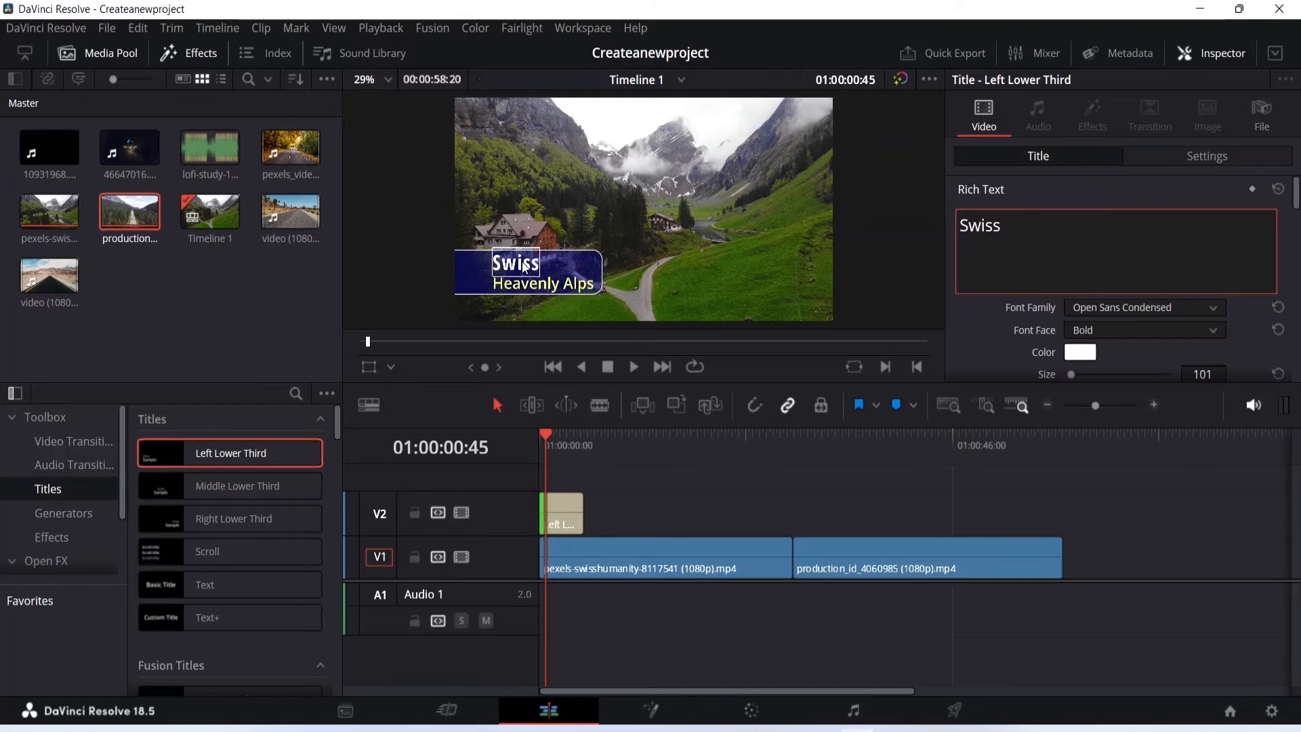
double_click(515, 273)
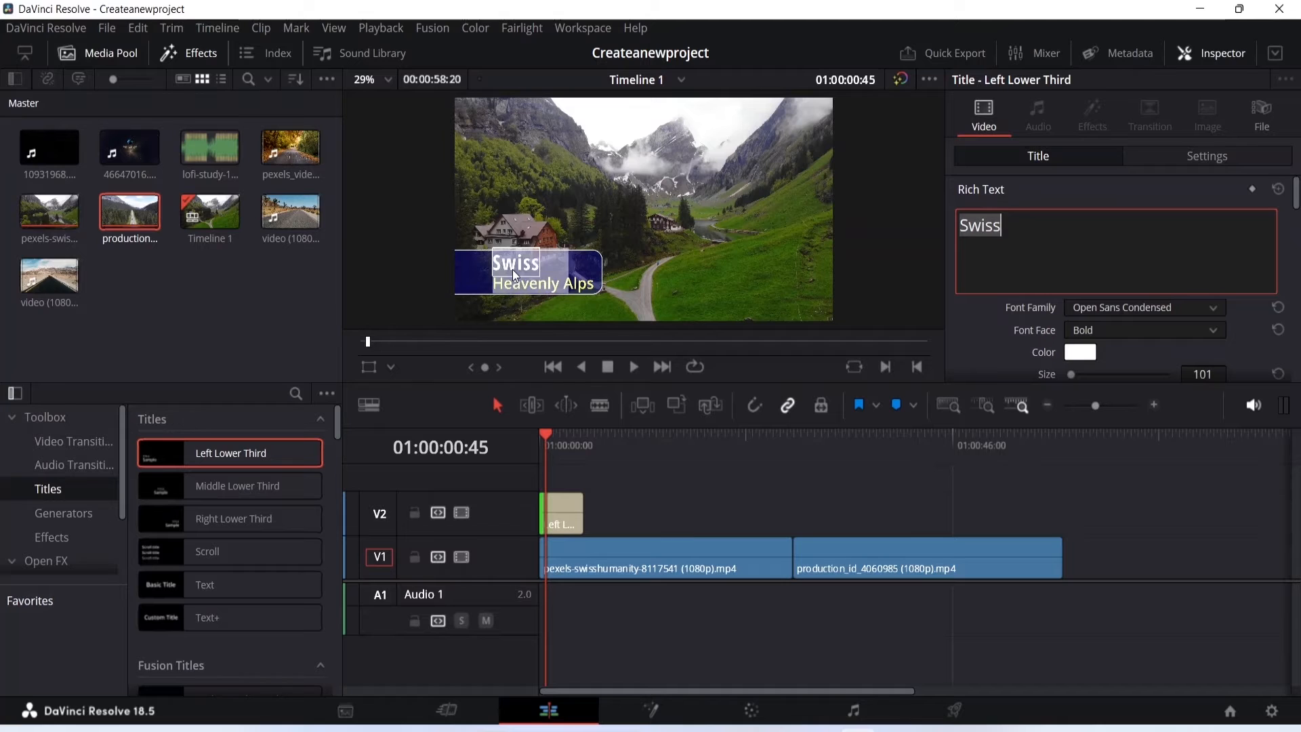
left_click(645, 193)
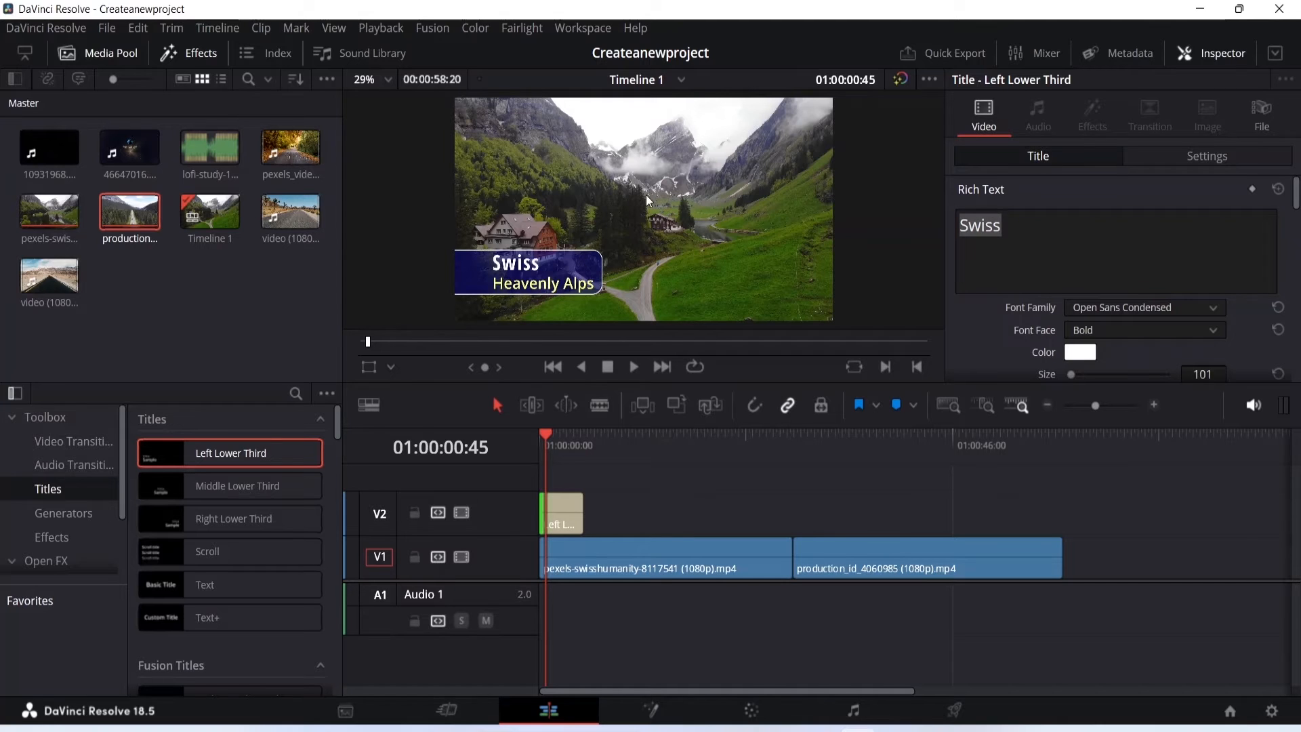
left_click(518, 273)
left_click_drag(503, 267, 494, 267)
left_click(534, 267)
left_click(550, 272)
left_click(502, 266)
left_click(511, 271)
left_click(510, 271)
left_click(480, 283)
left_click(530, 268)
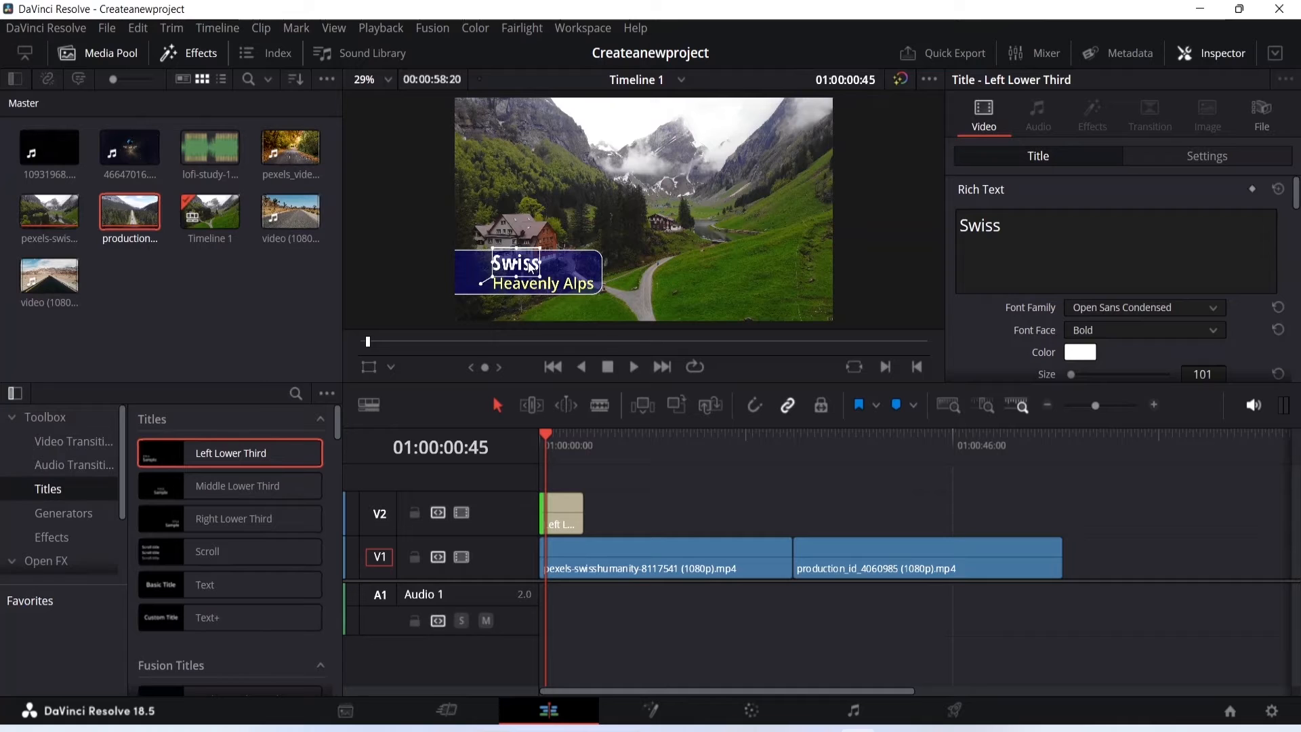
mouse_move(531, 266)
left_mouse_down()
mouse_move(521, 283)
mouse_move(528, 260)
left_mouse_up()
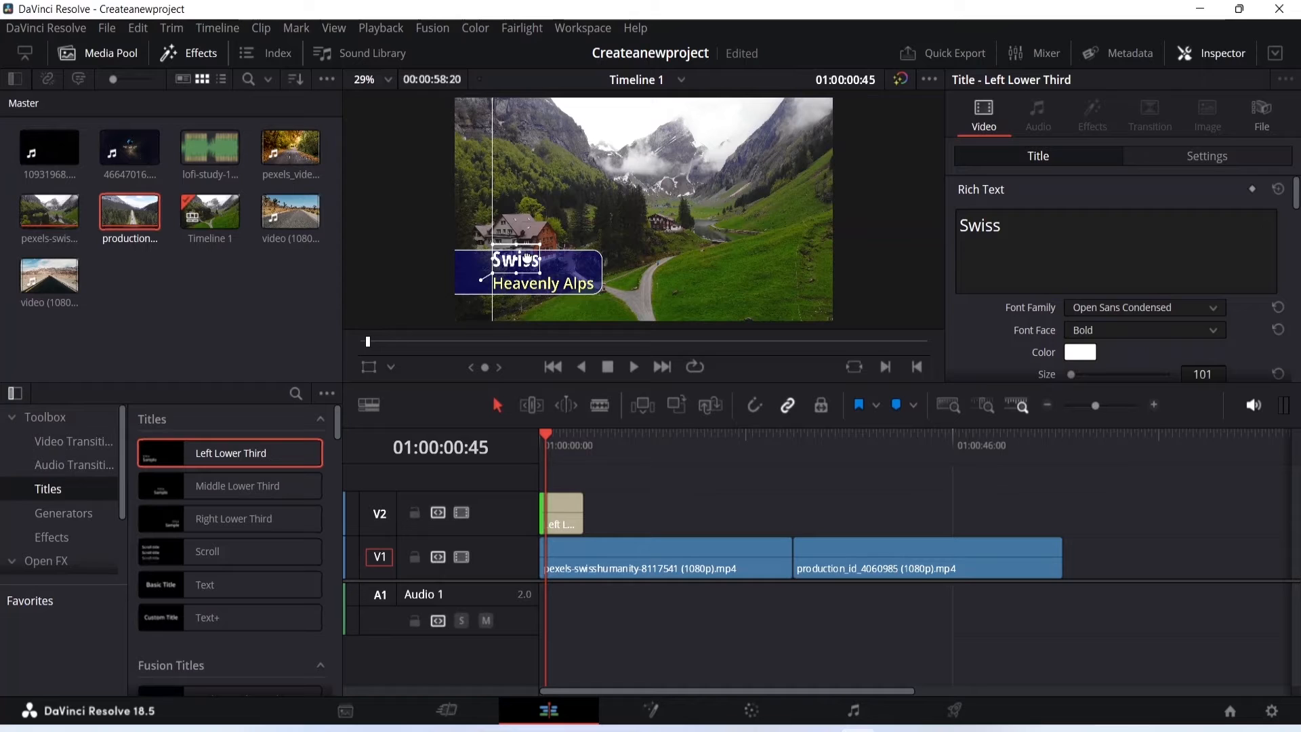
left_click_drag(527, 258, 517, 260)
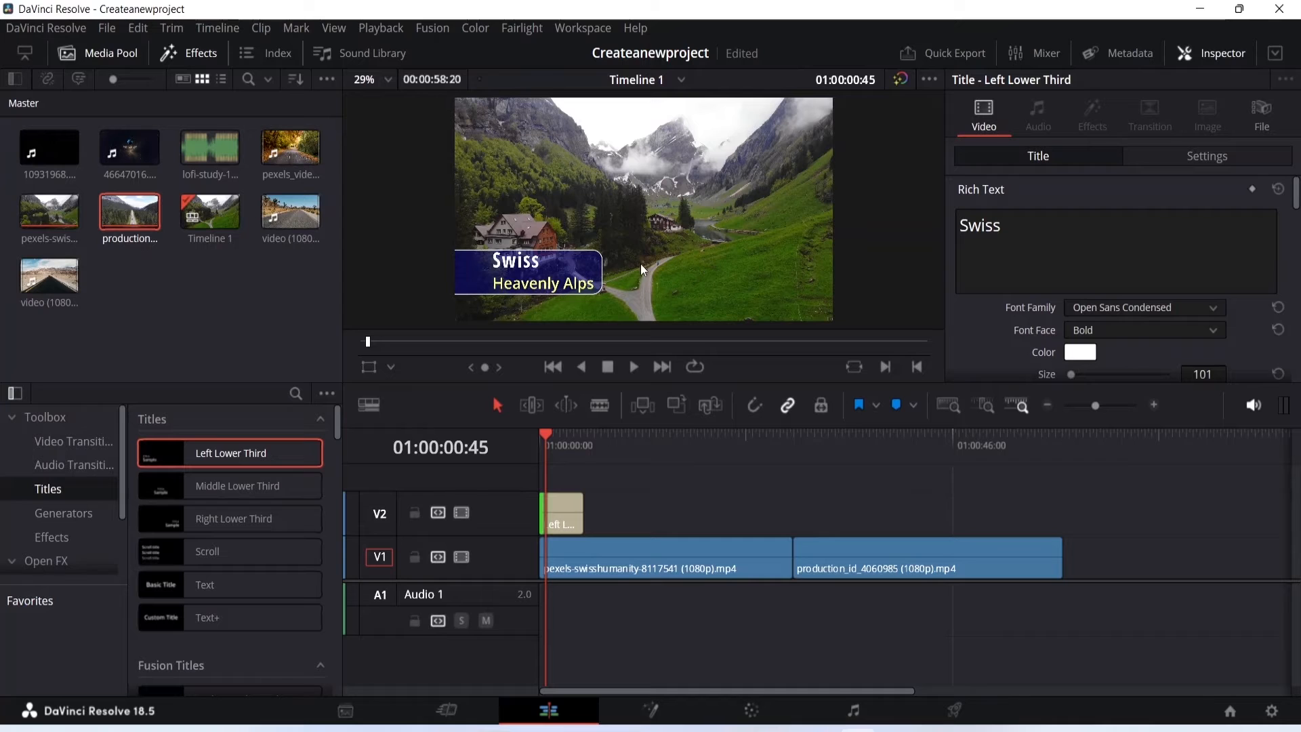
- Set the "Swiss" line's tracking to 17 and its line spacing to -26, saving the project
scroll(1080, 269, "down", 3)
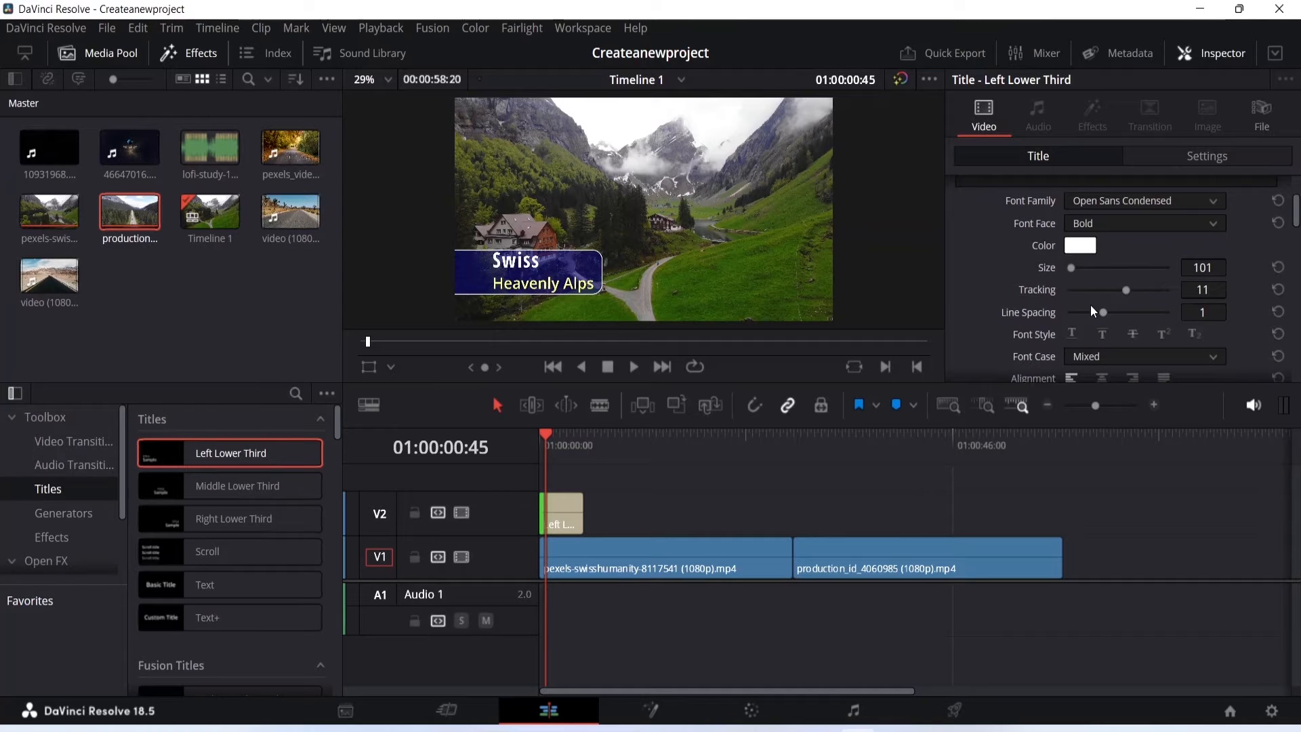
left_click_drag(1126, 287, 1128, 289)
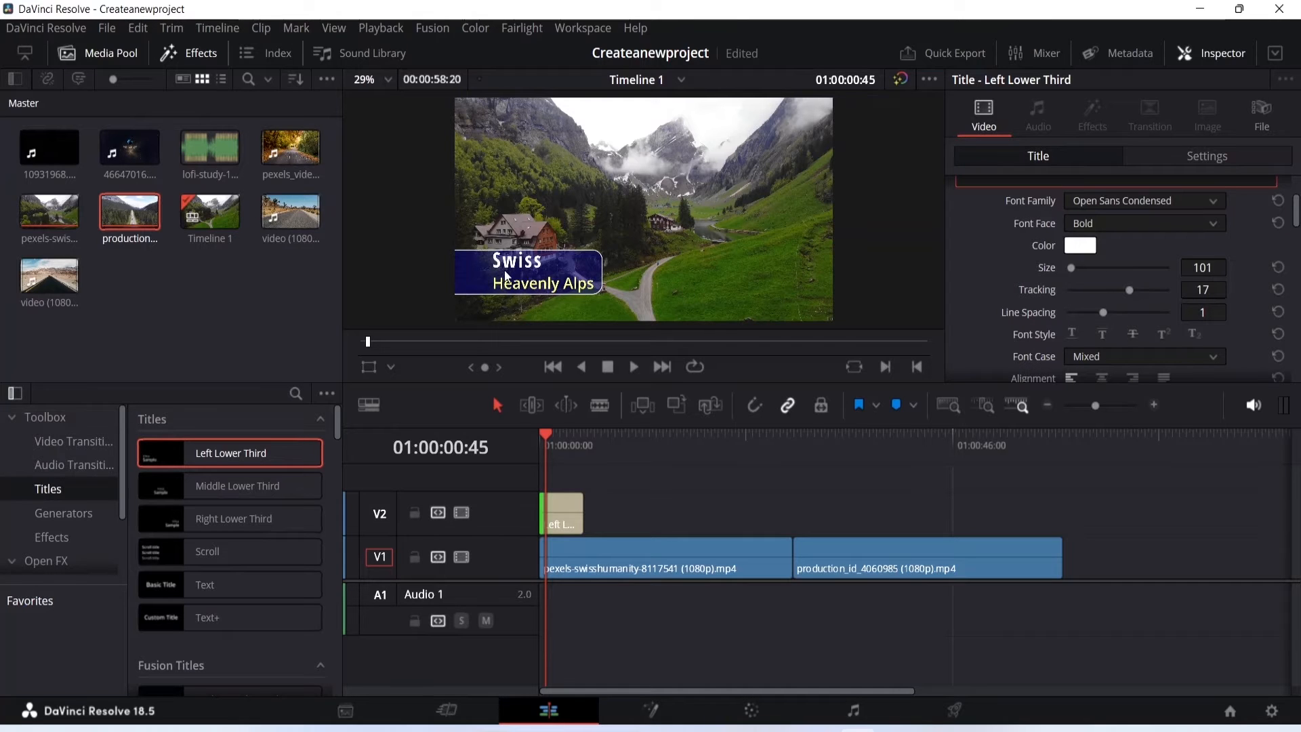
key("ctrl+s")
mouse_move(1102, 313)
left_mouse_down()
mouse_move(1087, 314)
mouse_move(1121, 313)
mouse_move(1100, 313)
left_mouse_up()
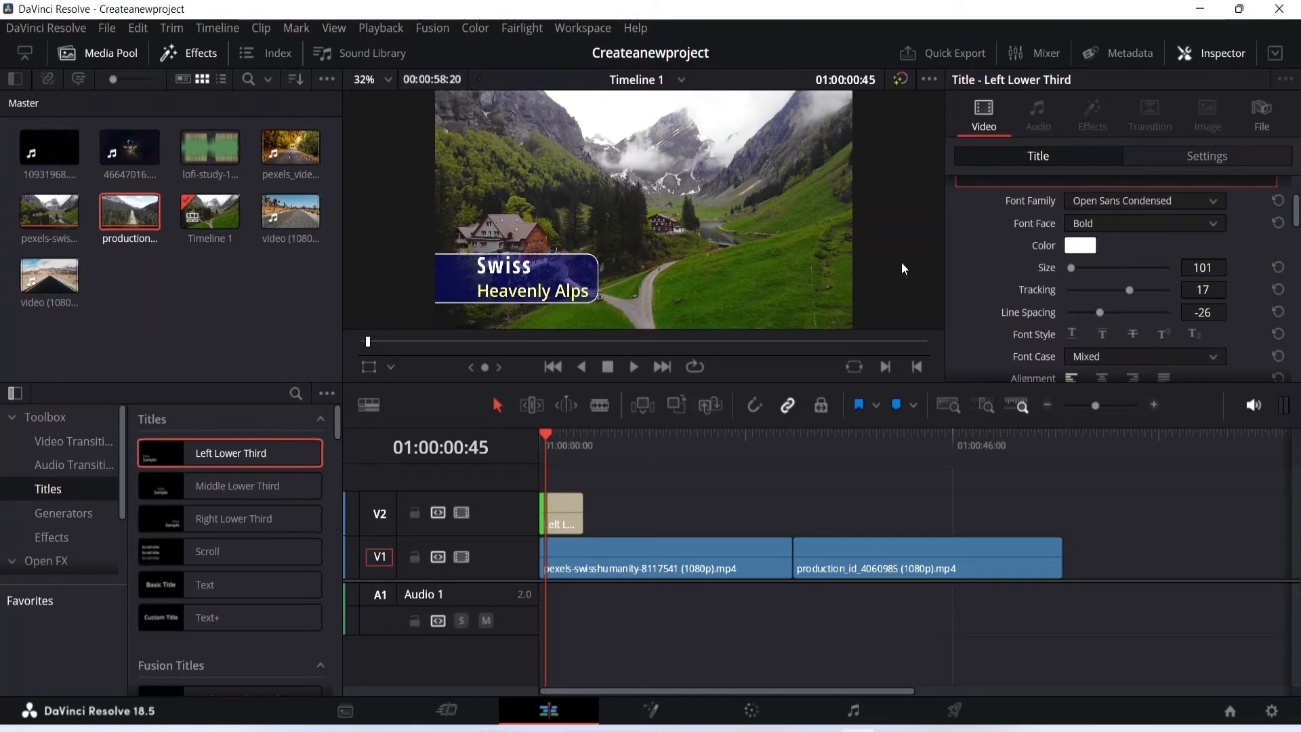
- Examine the "Heavenly Alps" line's font, alignment, position and stroke settings
left_click(1004, 254)
scroll(1038, 255, "down", 3)
scroll(1039, 255, "up", 4)
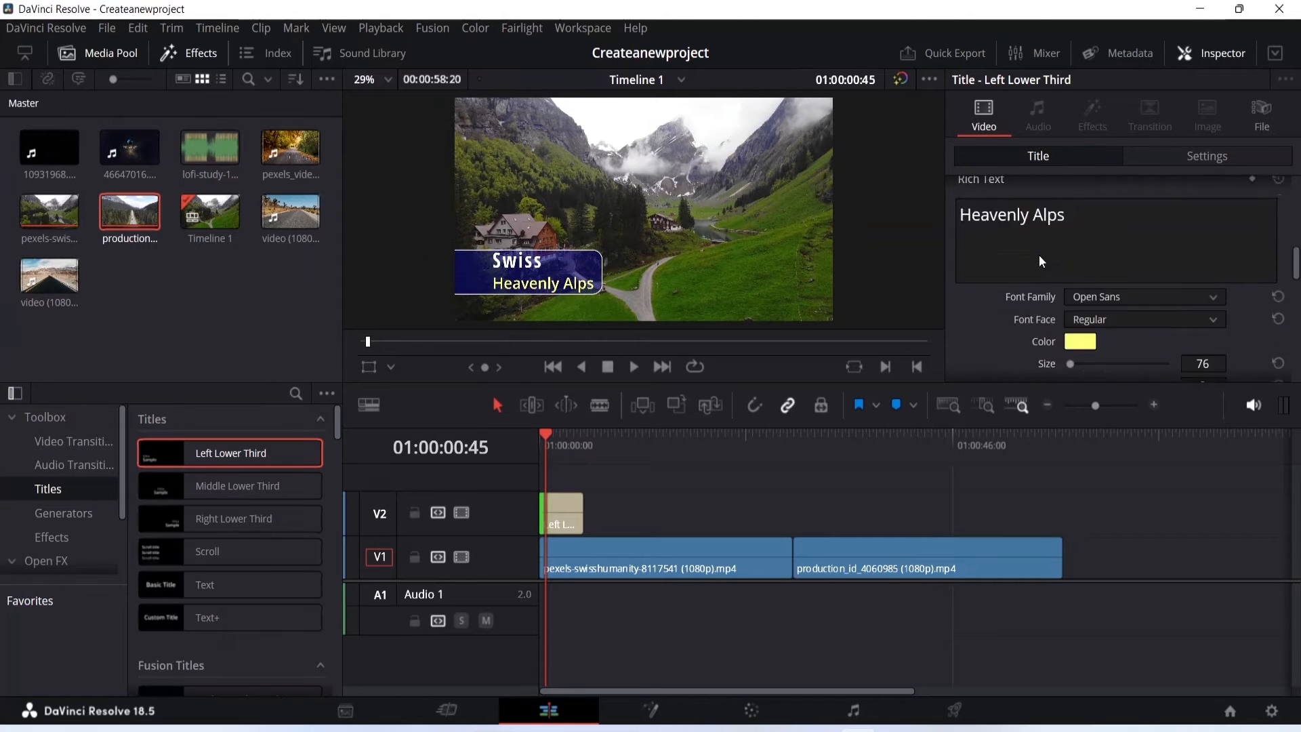
scroll(1039, 255, "down", 5)
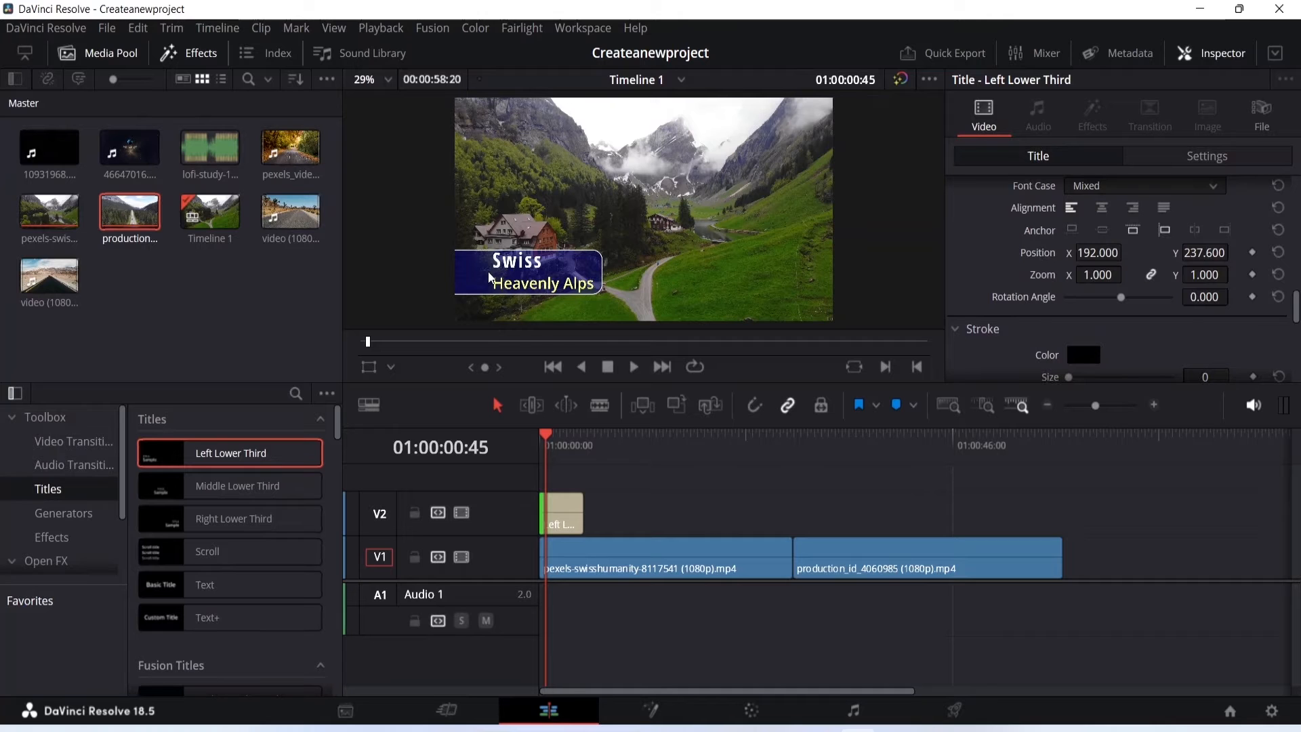
scroll(491, 278, "down", 1)
scroll(1111, 259, "down", 3)
scroll(1111, 259, "down", 3)
scroll(1111, 259, "up", 3)
scroll(1111, 259, "up", 4)
scroll(1111, 259, "down", 2)
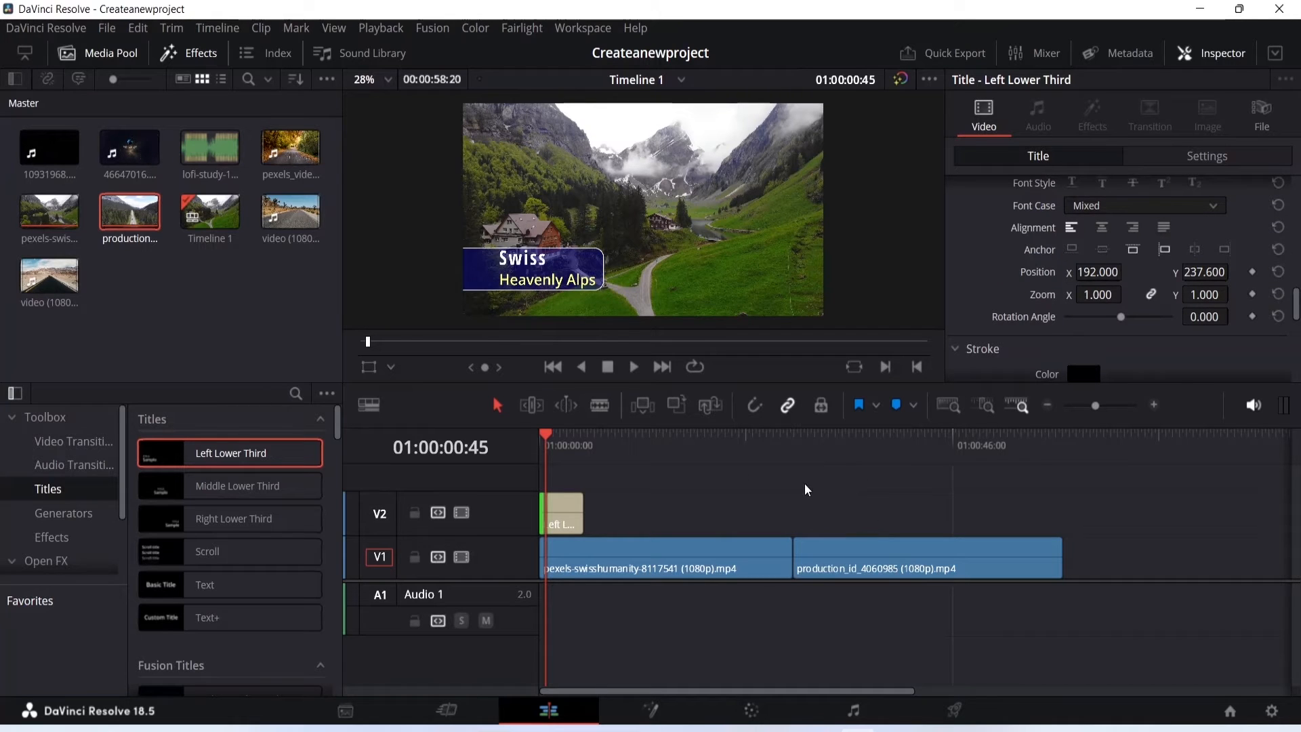
- Place a basic Text title on track V2 above the start of the production_id_4060985 clip, with the playhead at 01:00:29:36
left_click(546, 434)
left_click_drag(546, 433, 806, 436)
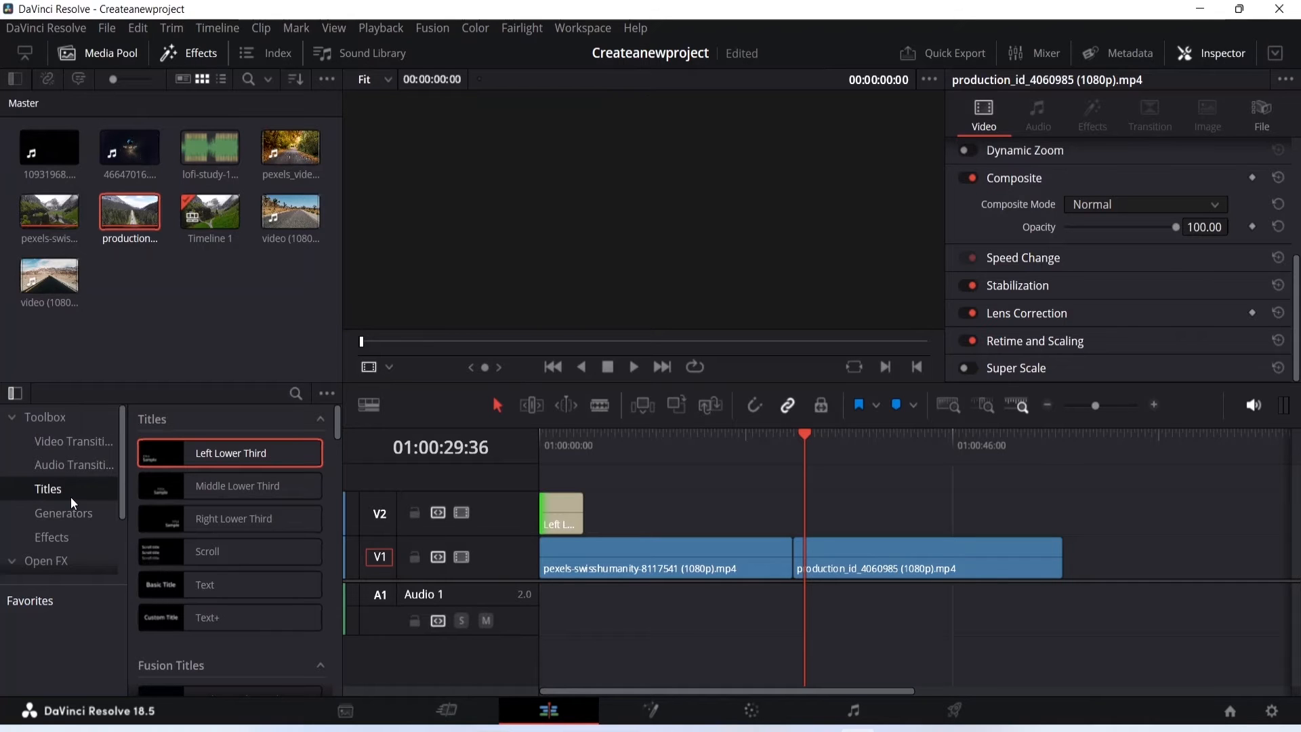
scroll(204, 498, "down", 1)
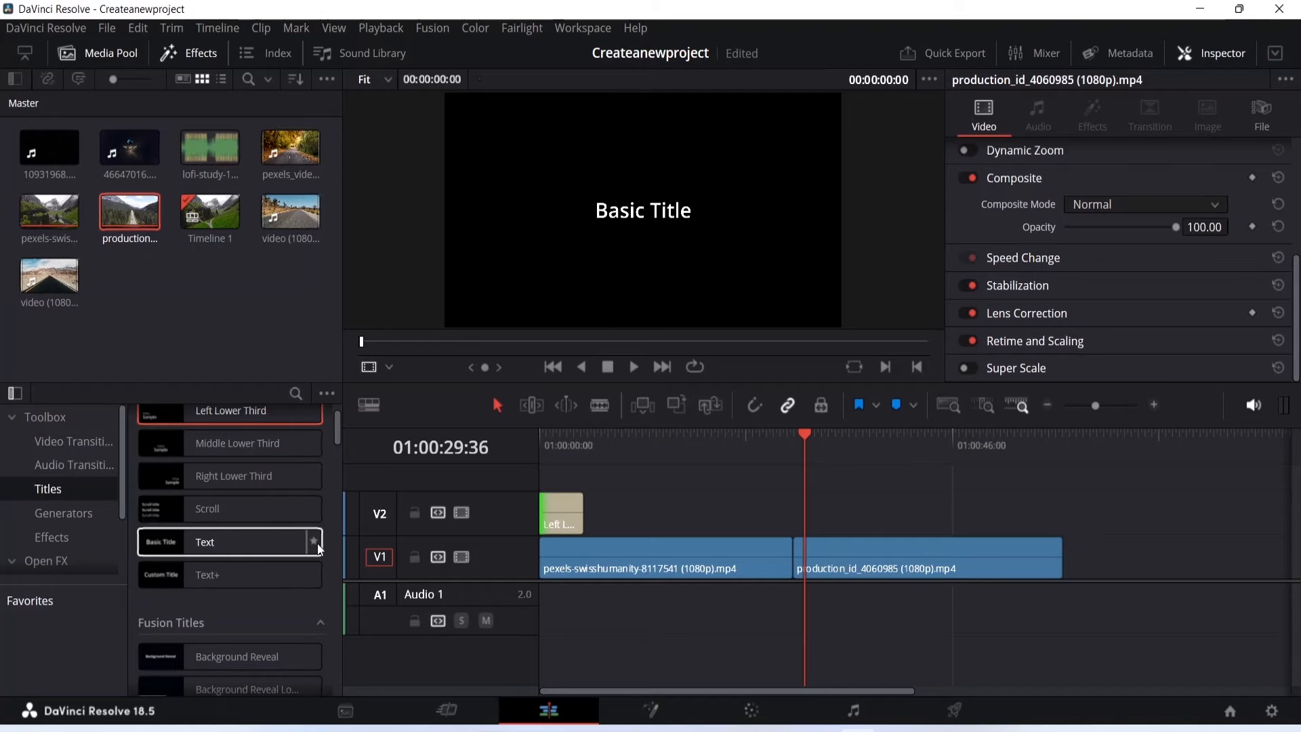
left_click_drag(191, 543, 799, 535)
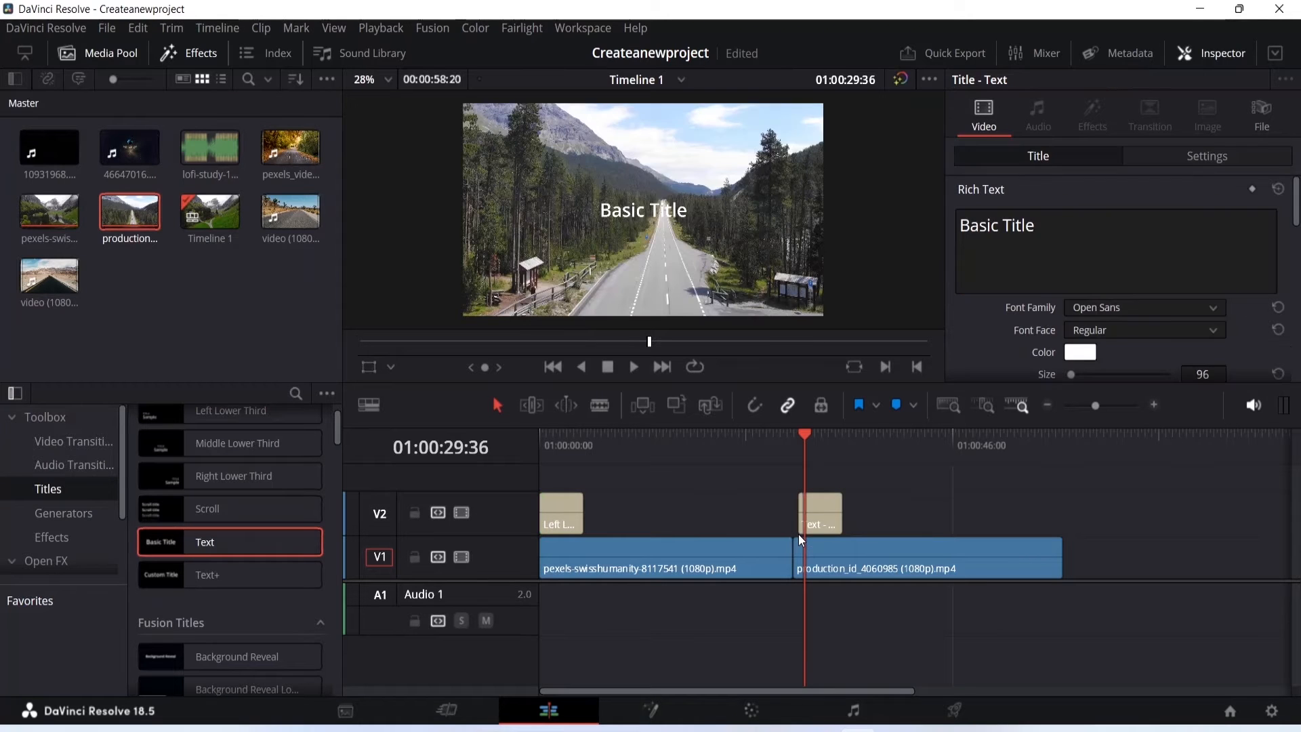
- Replace the new Text title's "Basic Title" wording with "Country Highway"
left_click(825, 506)
left_click(1070, 223)
key("BackSpace")
key("BackSpace")
key("BackSpace")
key("BackSpace")
key("BackSpace")
key("BackSpace")
key("BackSpace")
key("BackSpace")
key("BackSpace")
key("BackSpace")
key("BackSpace")
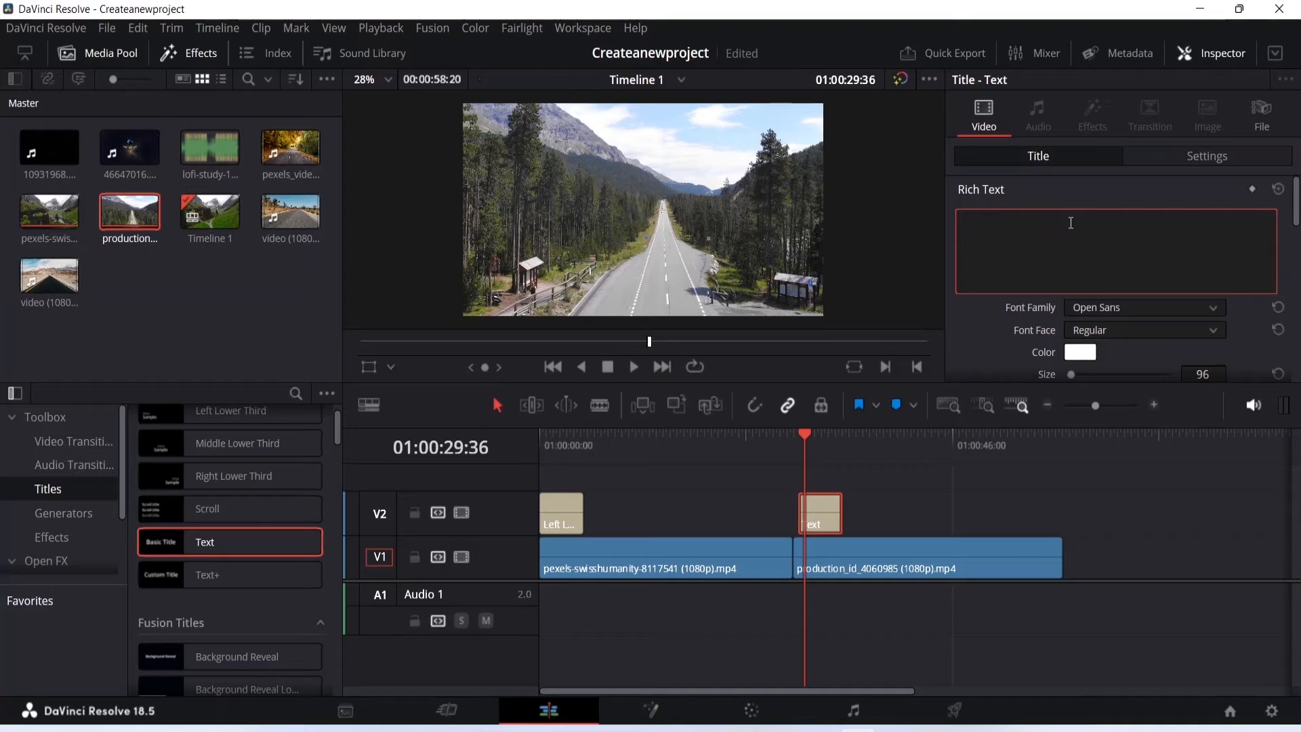
type("Country Highways")
key("BackSpace")
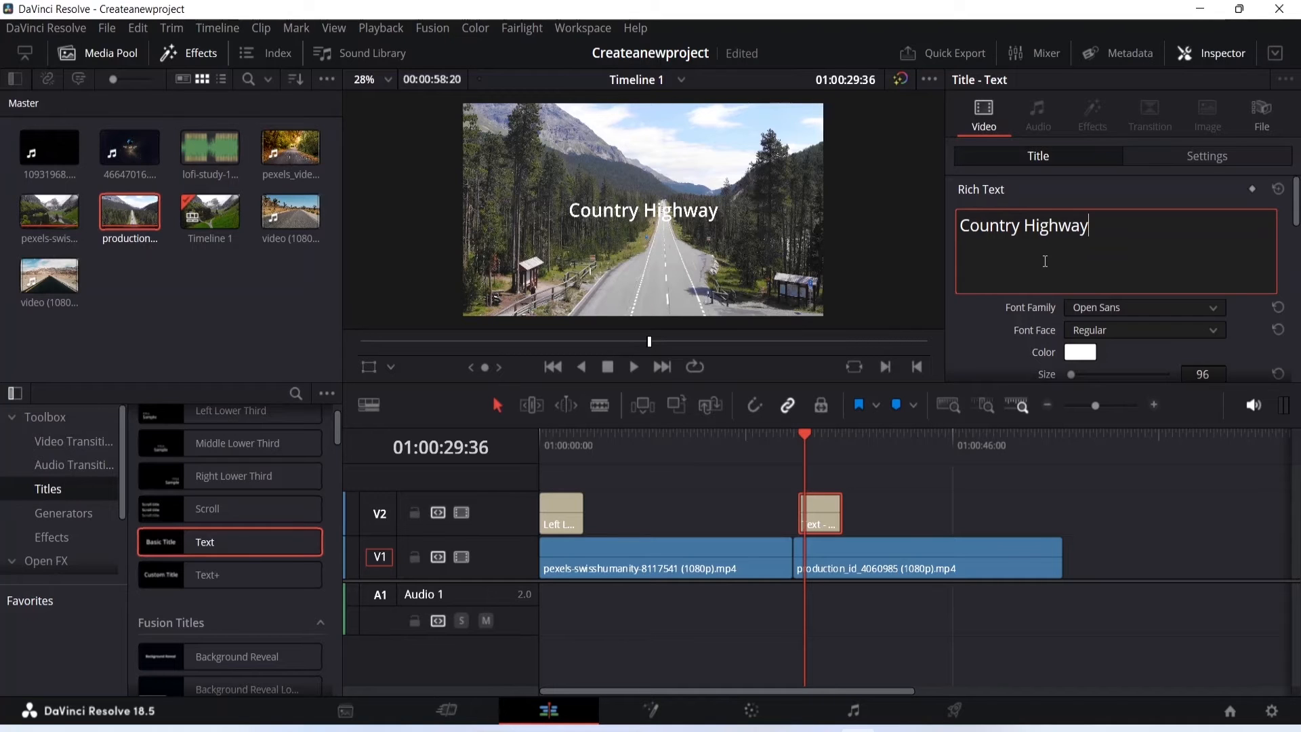
- Set the "Country Highway" title's text color to black, #000000, and save the project
scroll(1045, 261, "down", 2)
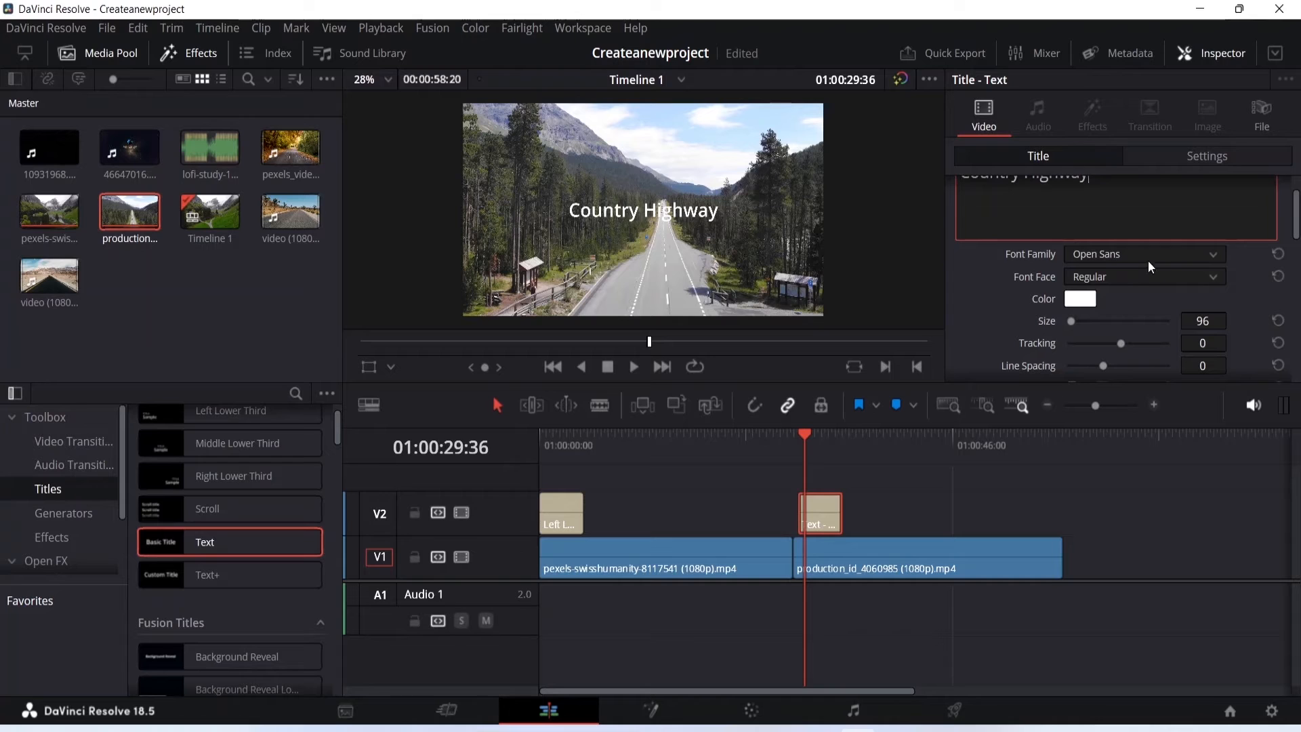
left_click(1081, 299)
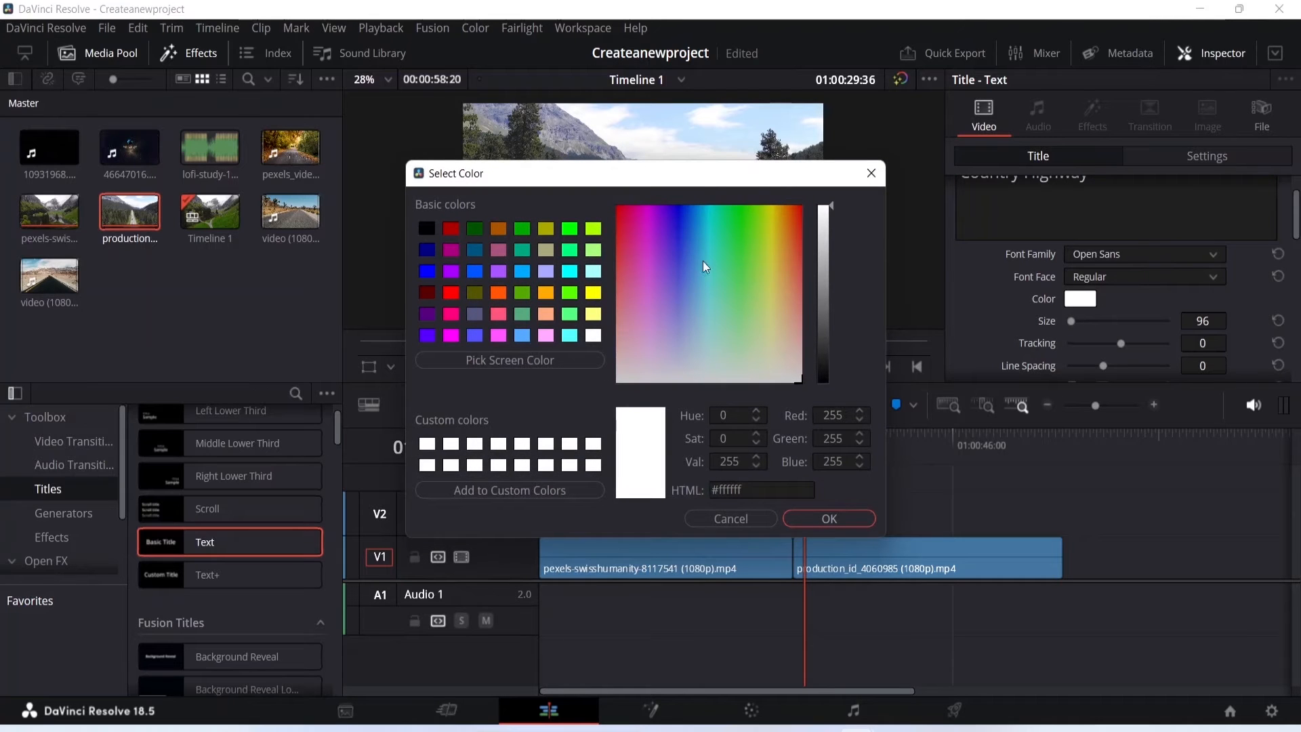
left_click(433, 226)
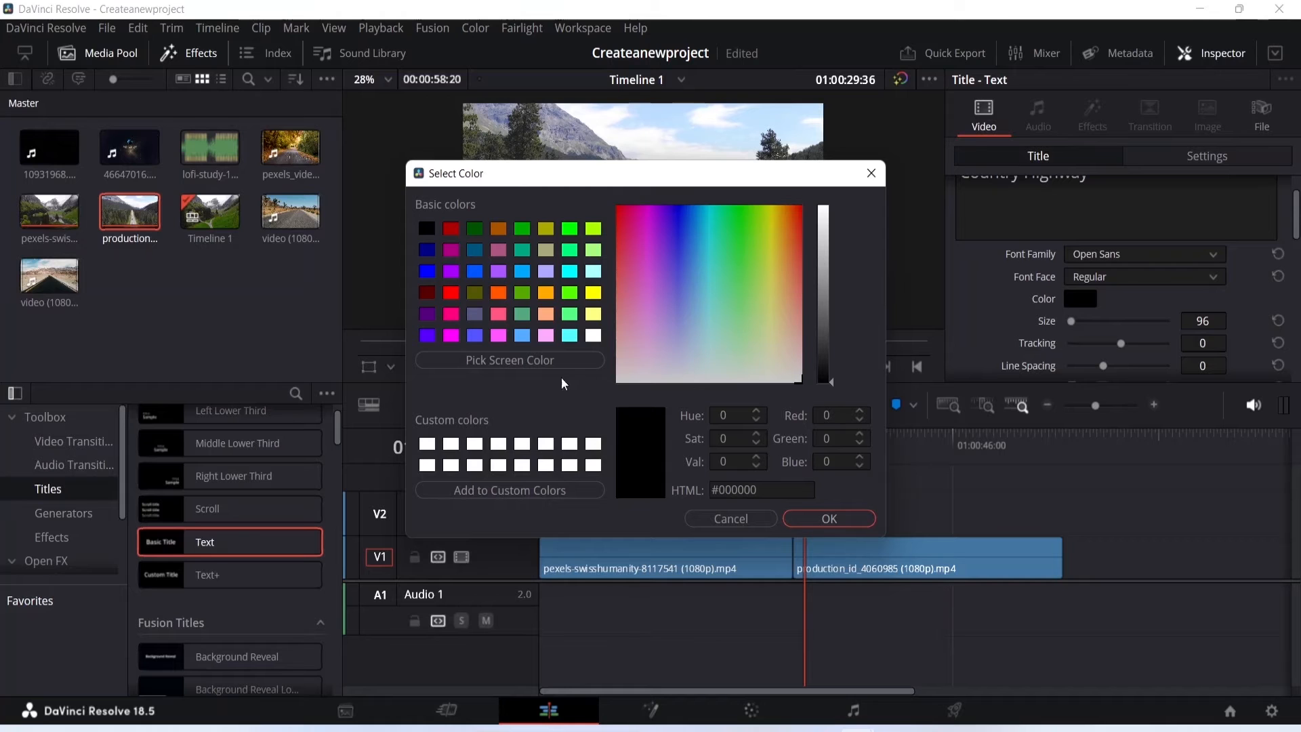
left_click(818, 517)
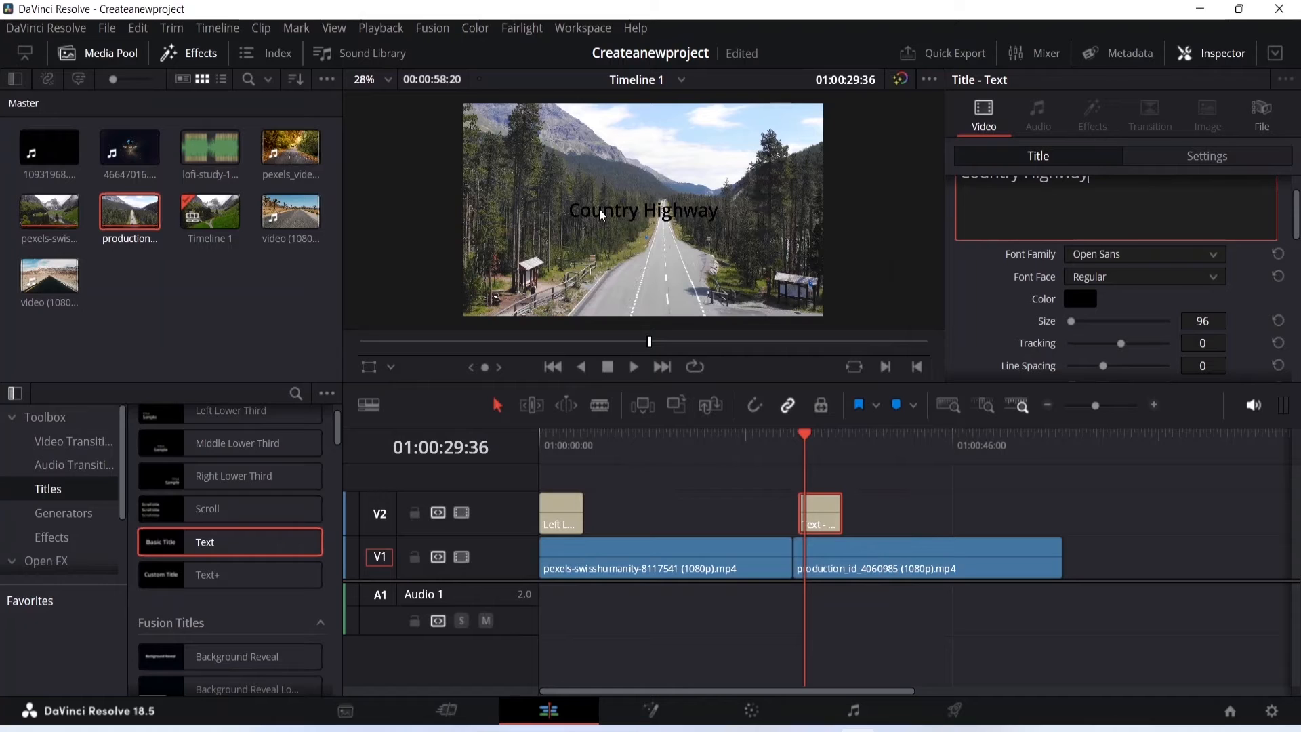
key("ctrl+s")
left_click(654, 211)
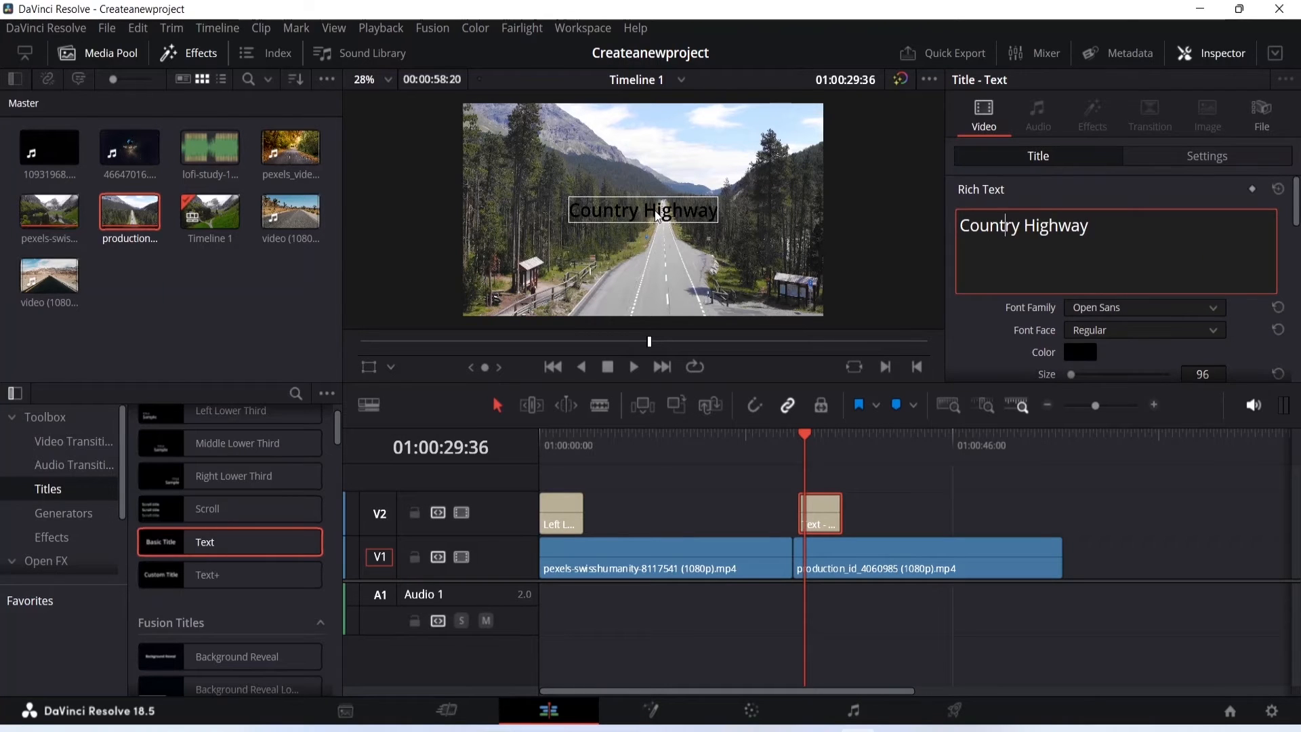
- Move the "Country Highway" title into the sky near the frame's upper-right corner, at about X 1465, Y 972
left_click(754, 227)
left_click(664, 207)
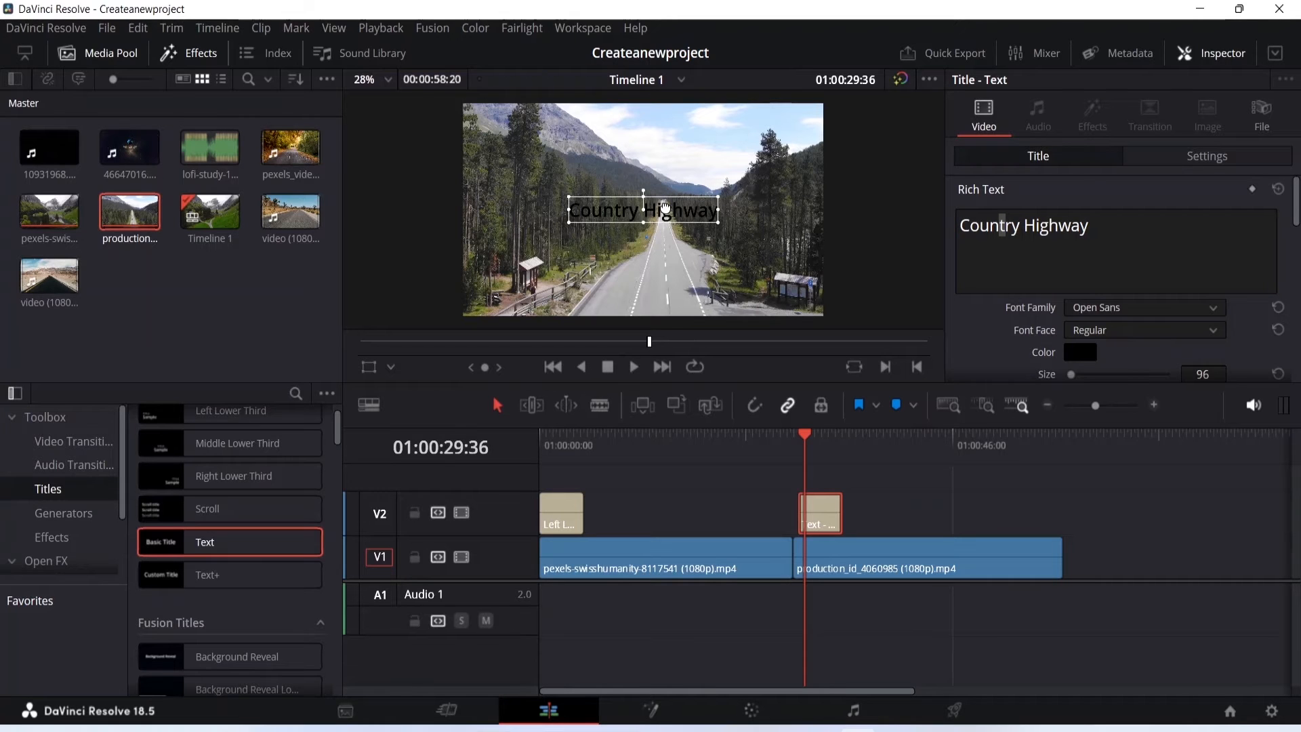
left_click_drag(664, 207, 768, 140)
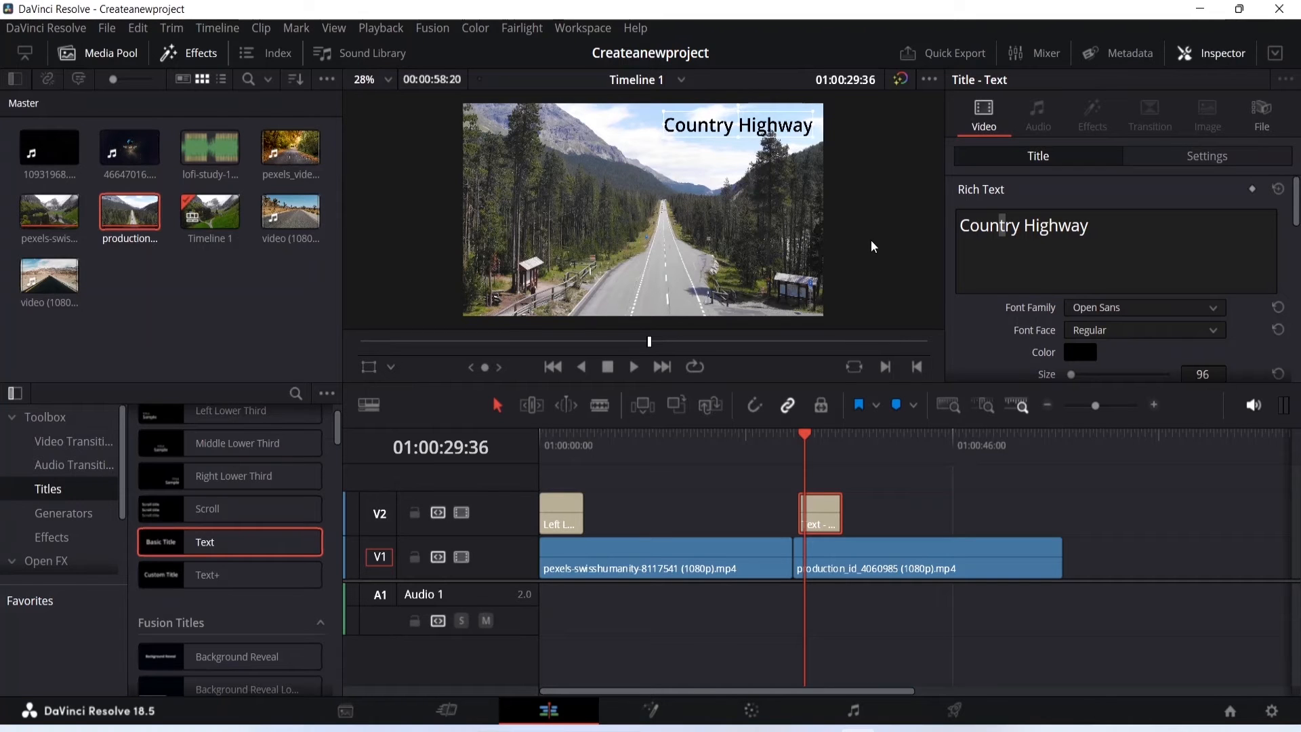
- Examine the "Country Highway" title's font, alignment, position, drop shadow and background settings
scroll(1029, 273, "down", 1)
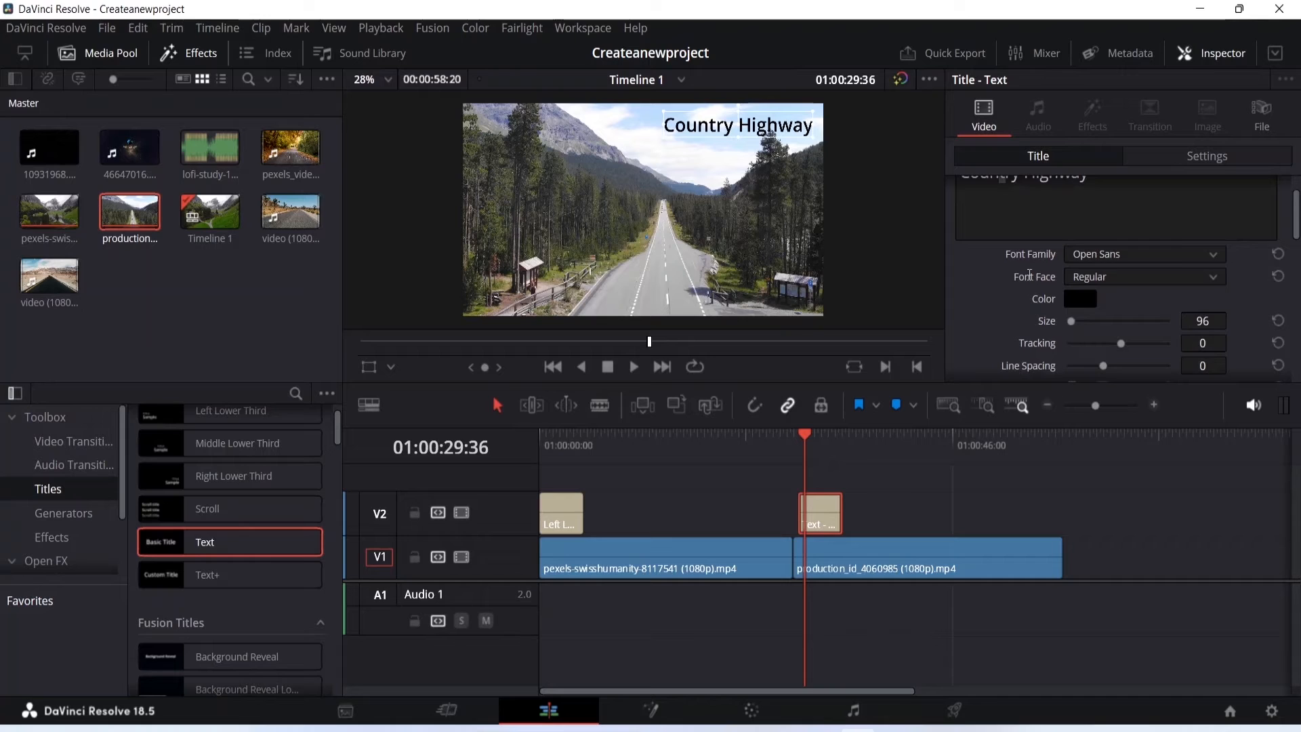
scroll(1029, 275, "down", 1)
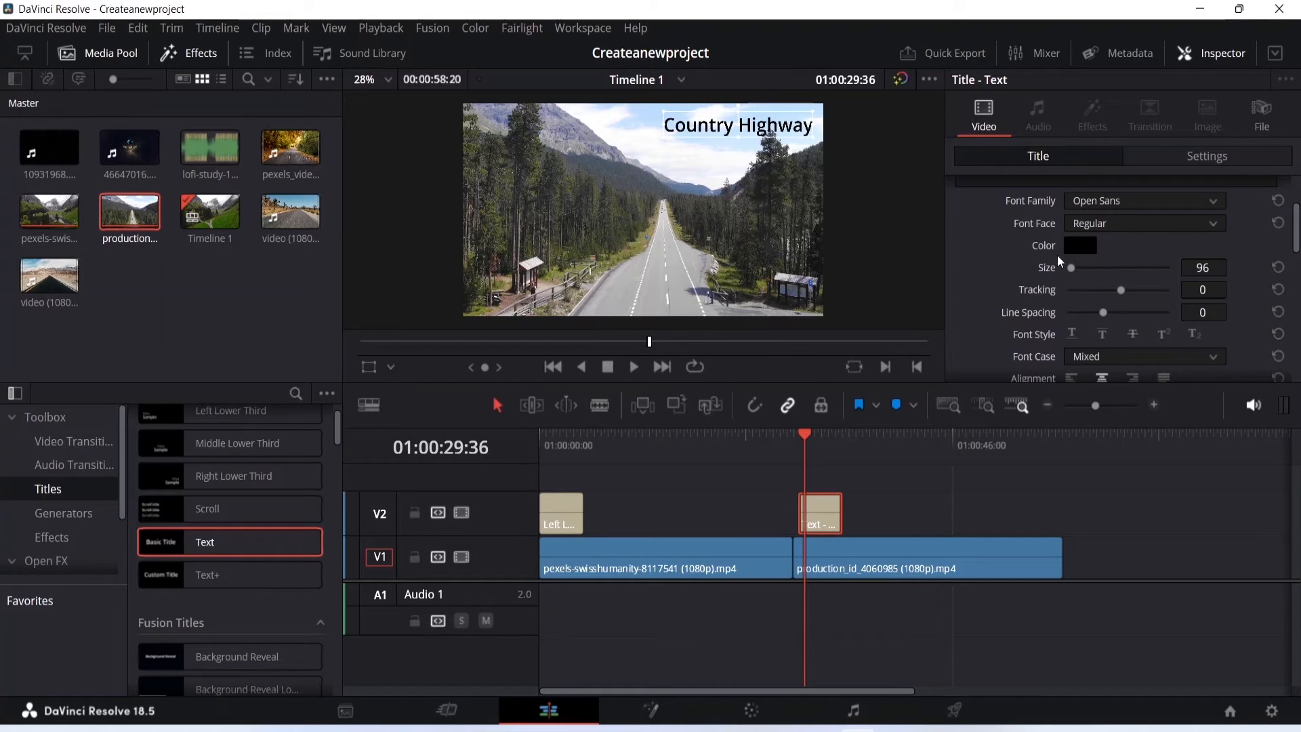
scroll(1027, 284, "down", 2)
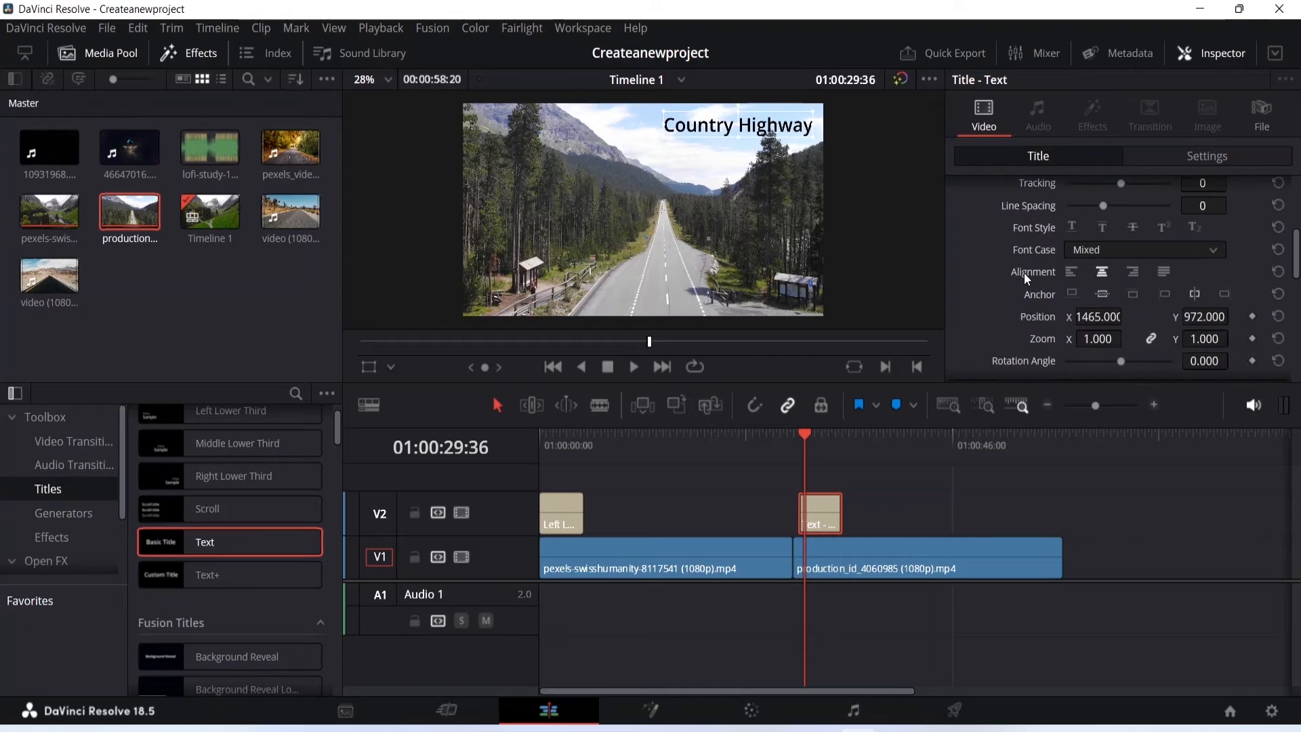
scroll(1023, 273, "down", 5)
scroll(1023, 272, "up", 2)
scroll(1023, 272, "down", 5)
scroll(1022, 272, "up", 2)
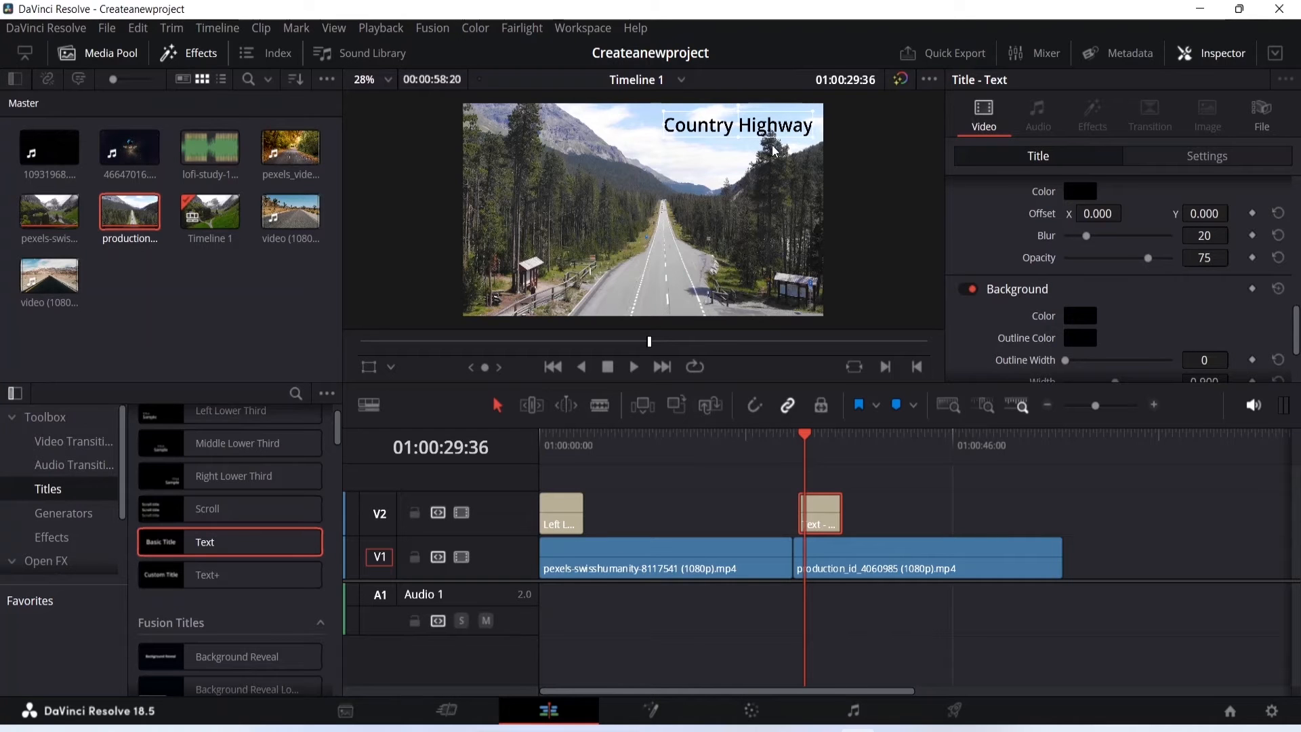
scroll(804, 151, "up", 2)
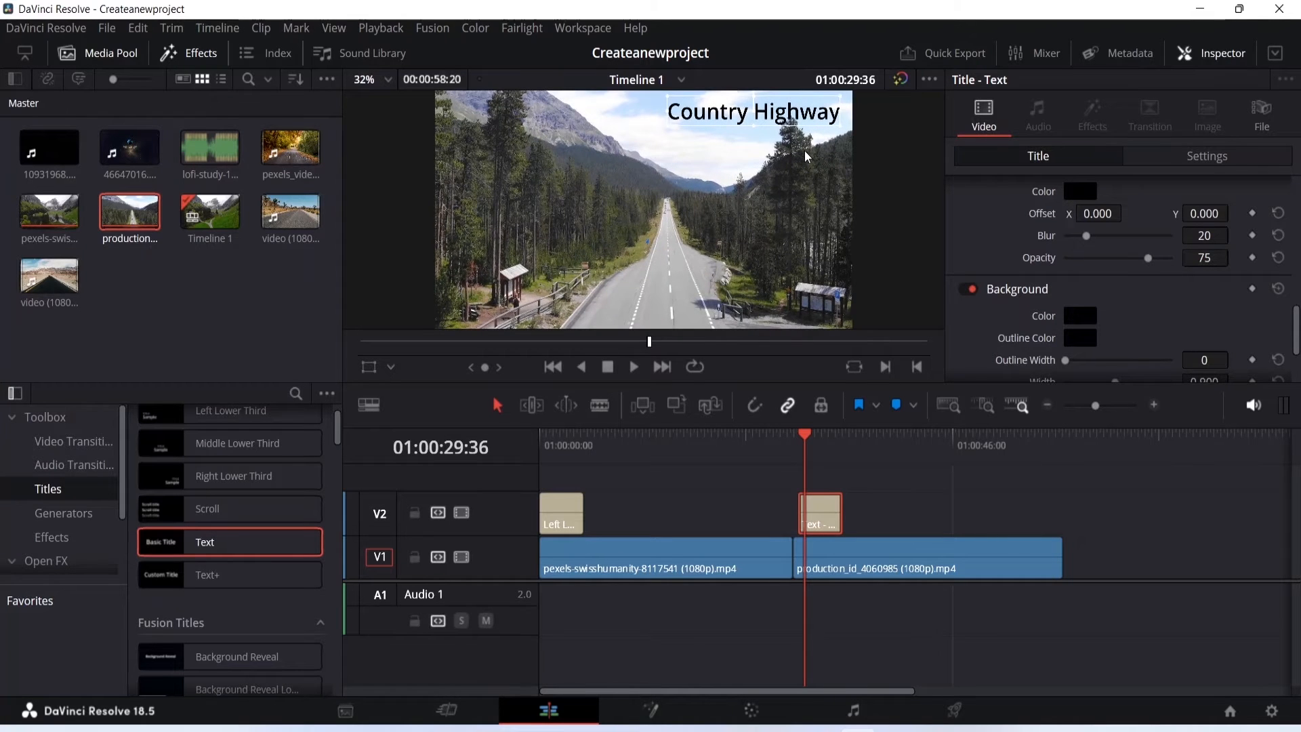
scroll(897, 153, "down", 2)
scroll(1145, 252, "up", 5)
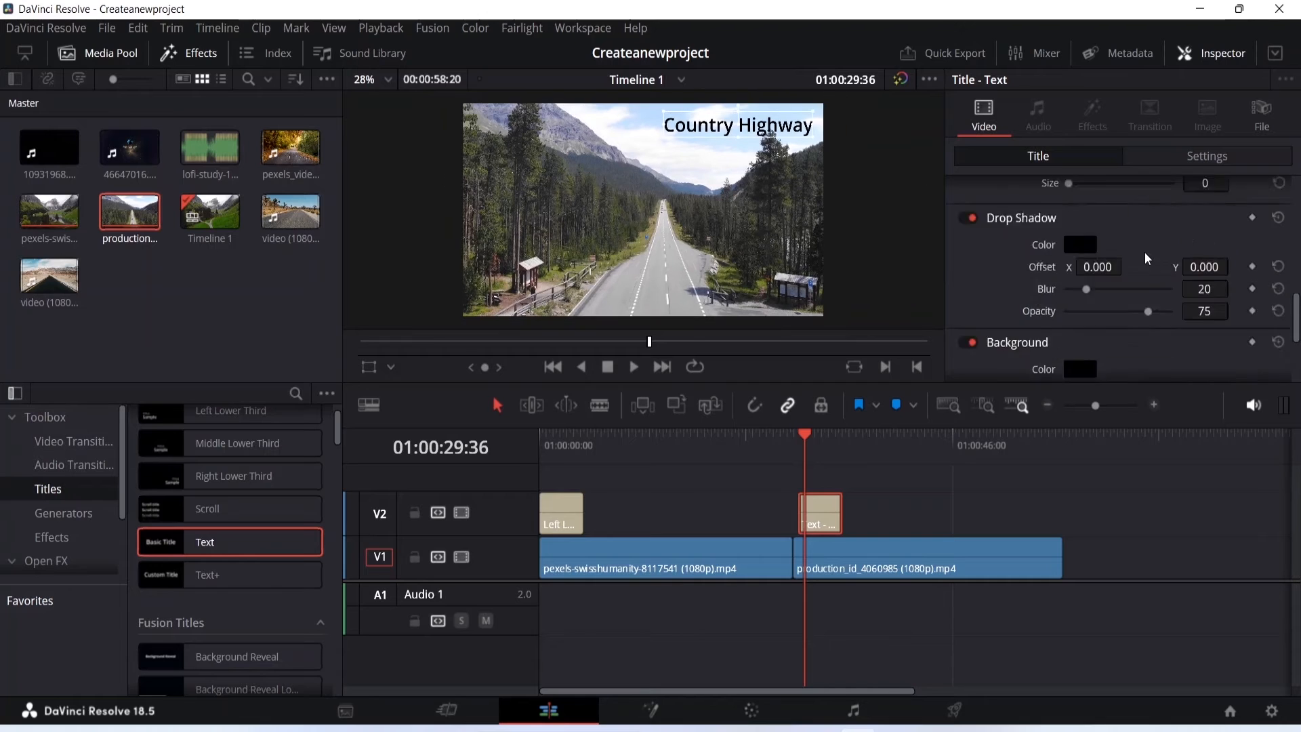
left_click(1084, 255)
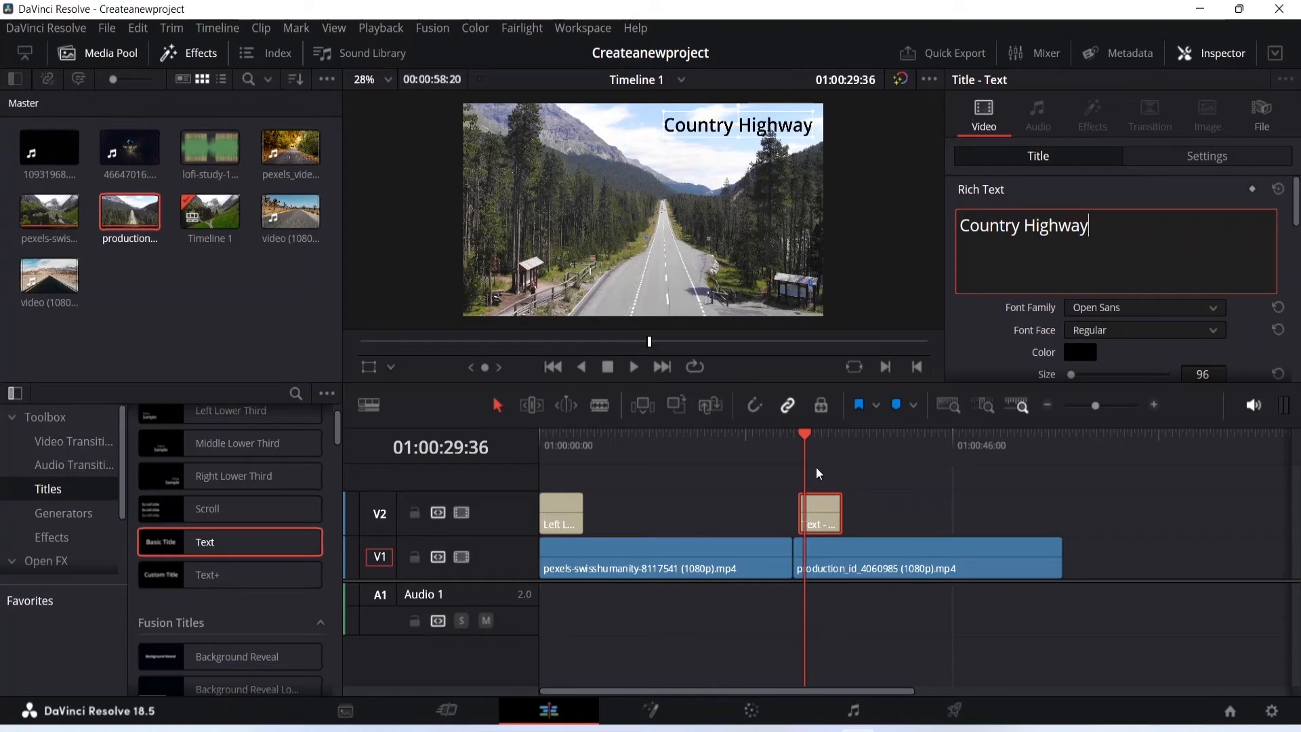
- Return the playhead to the start of the timeline at 01:00:00:00
left_click(806, 429)
left_click_drag(806, 428, 746, 458)
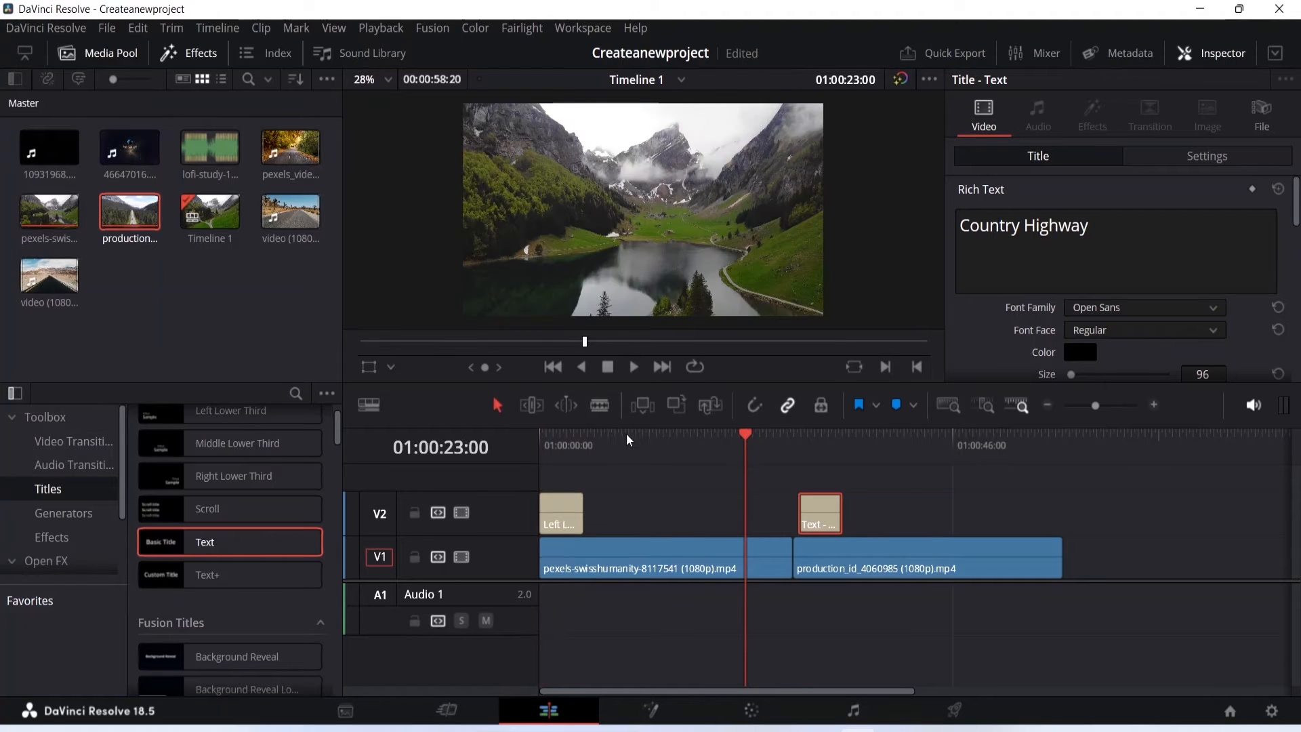
left_click(748, 434)
left_click_drag(748, 431, 538, 445)
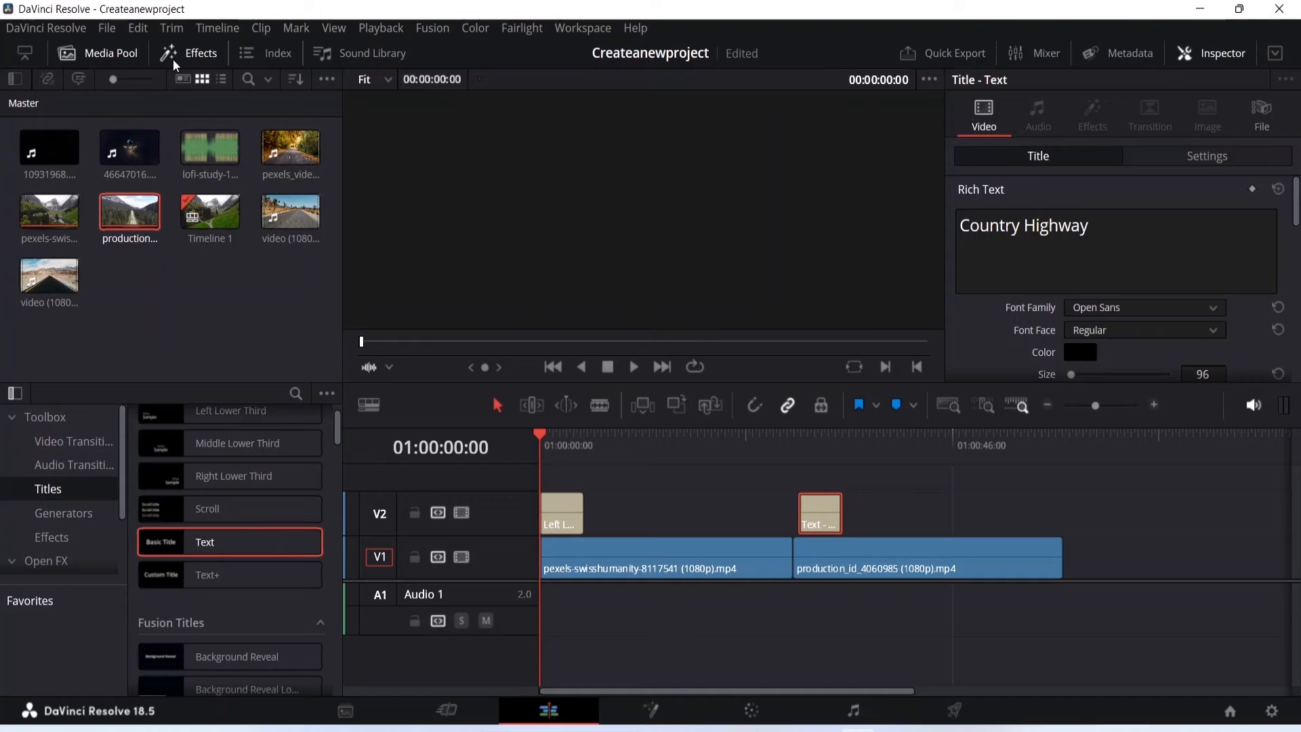
- Bring up the Dissolve group of video transitions in the effects library
left_click(263, 287)
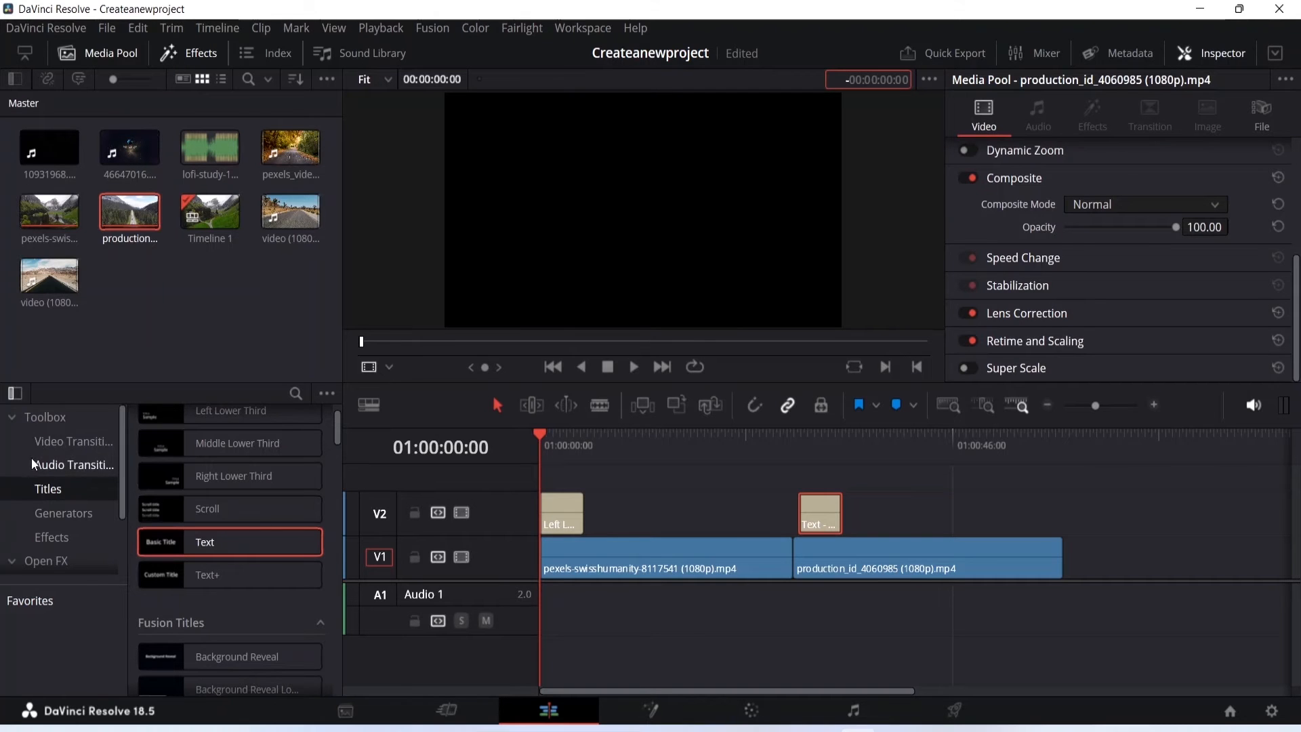
left_click(65, 443)
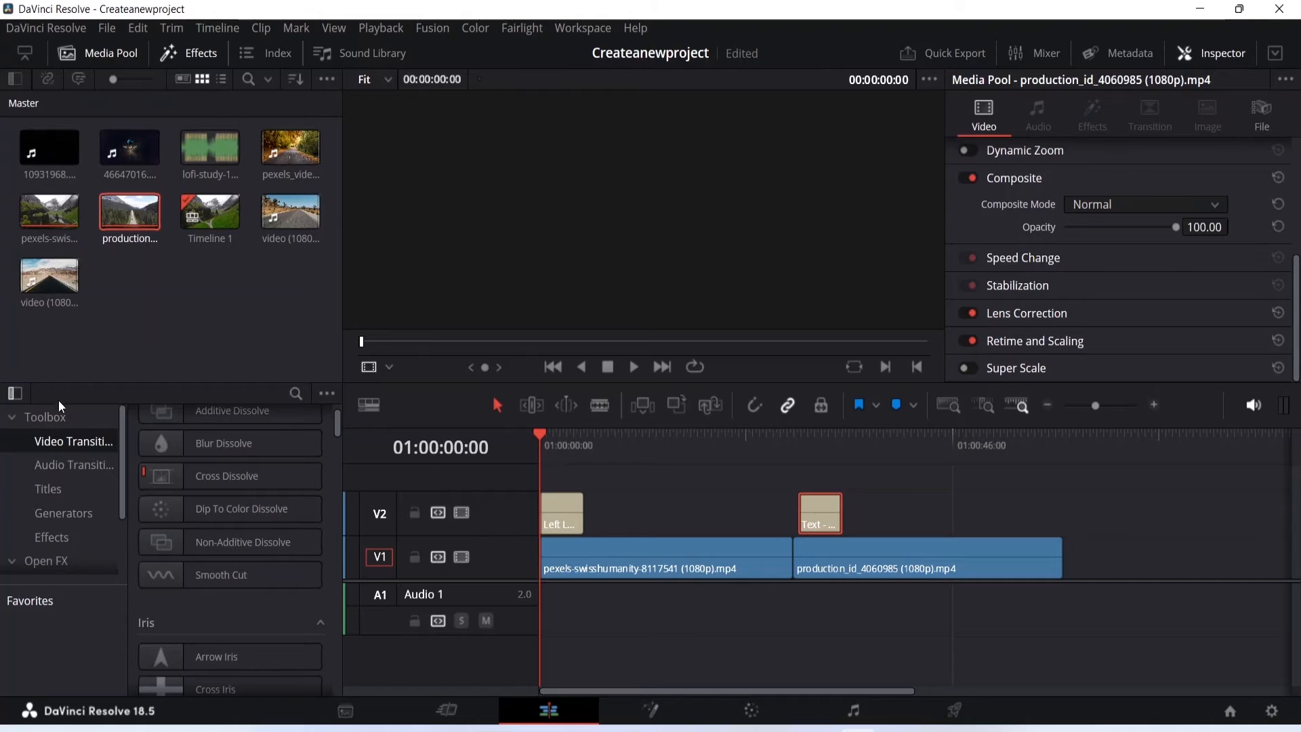
left_click(17, 421)
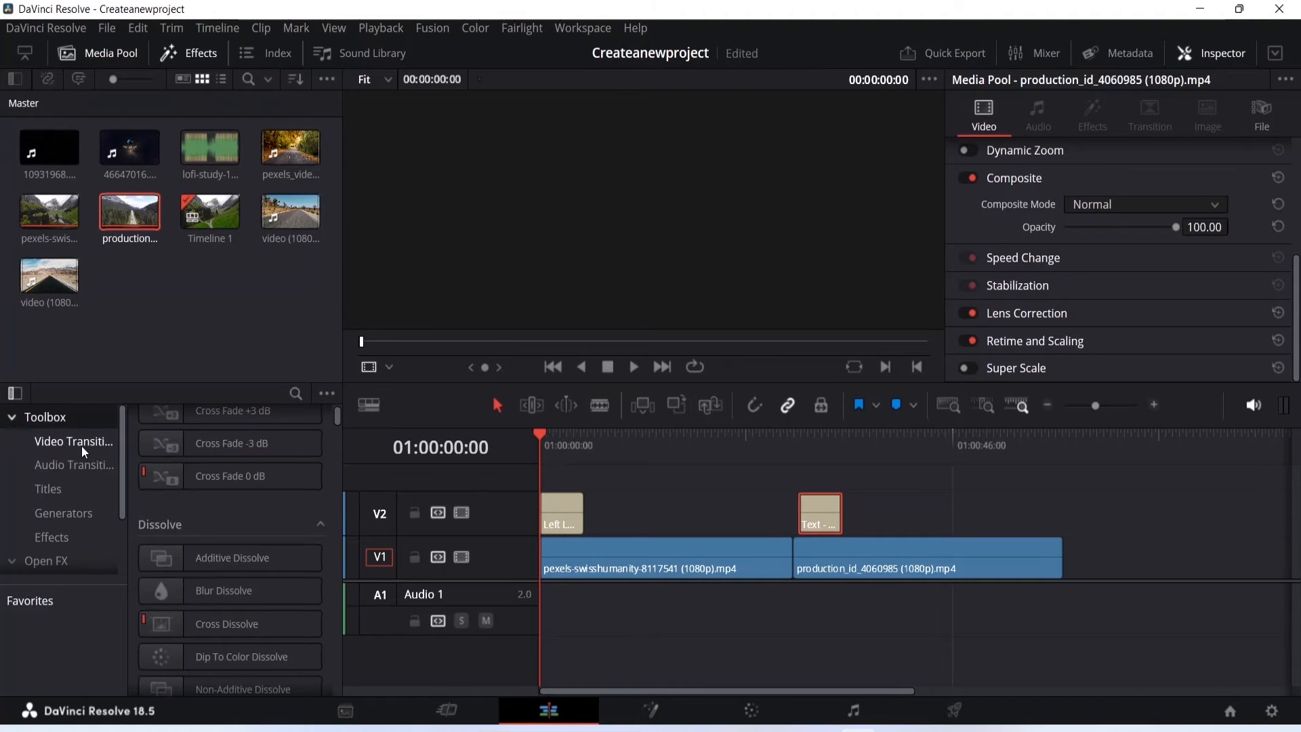
left_click(80, 444)
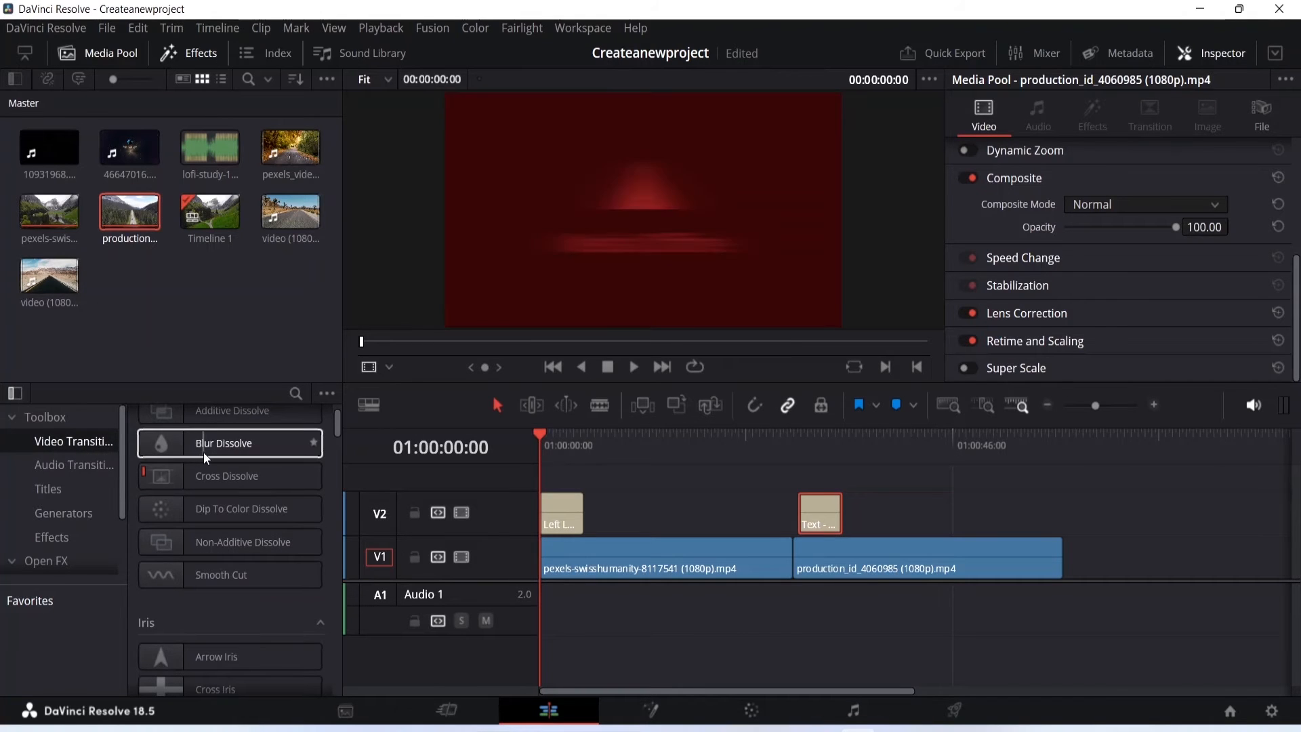
scroll(203, 453, "up", 1)
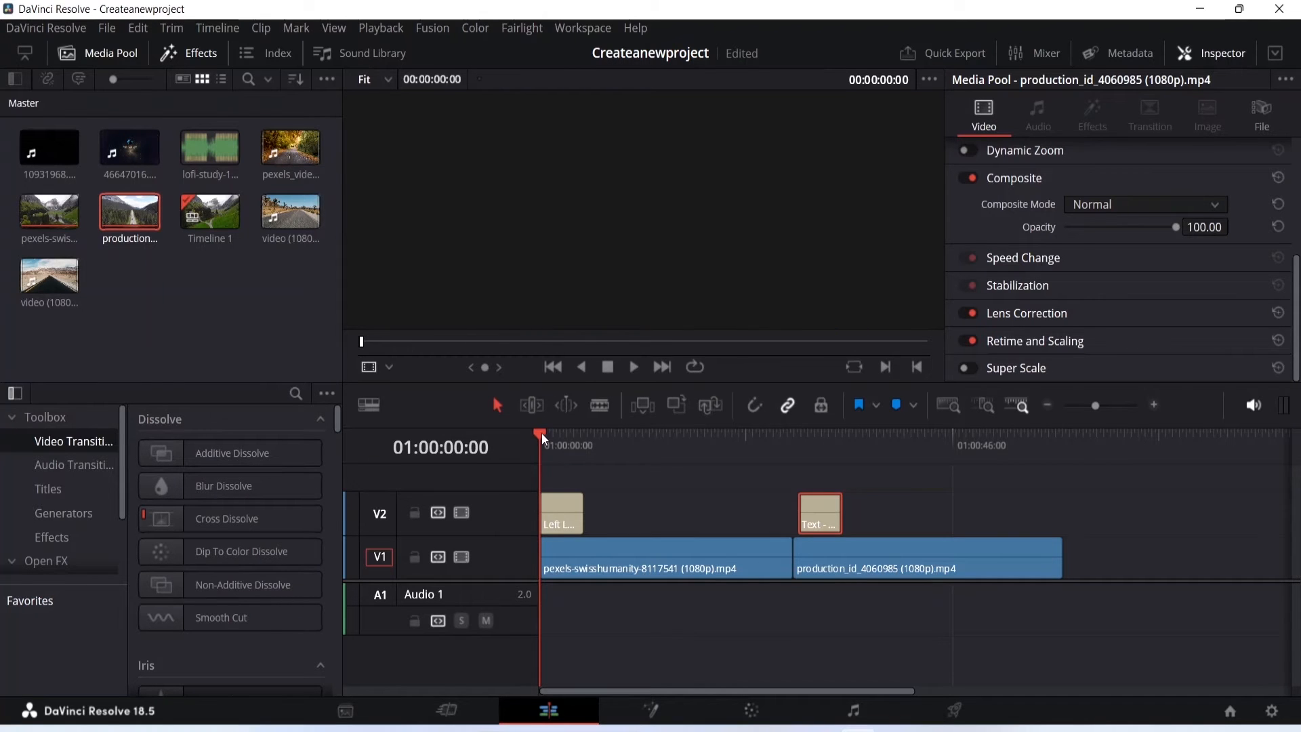
- Add an Additive Dissolve to the start of the Left Lower Third title on V2 and play it from the timeline start
left_click(543, 432)
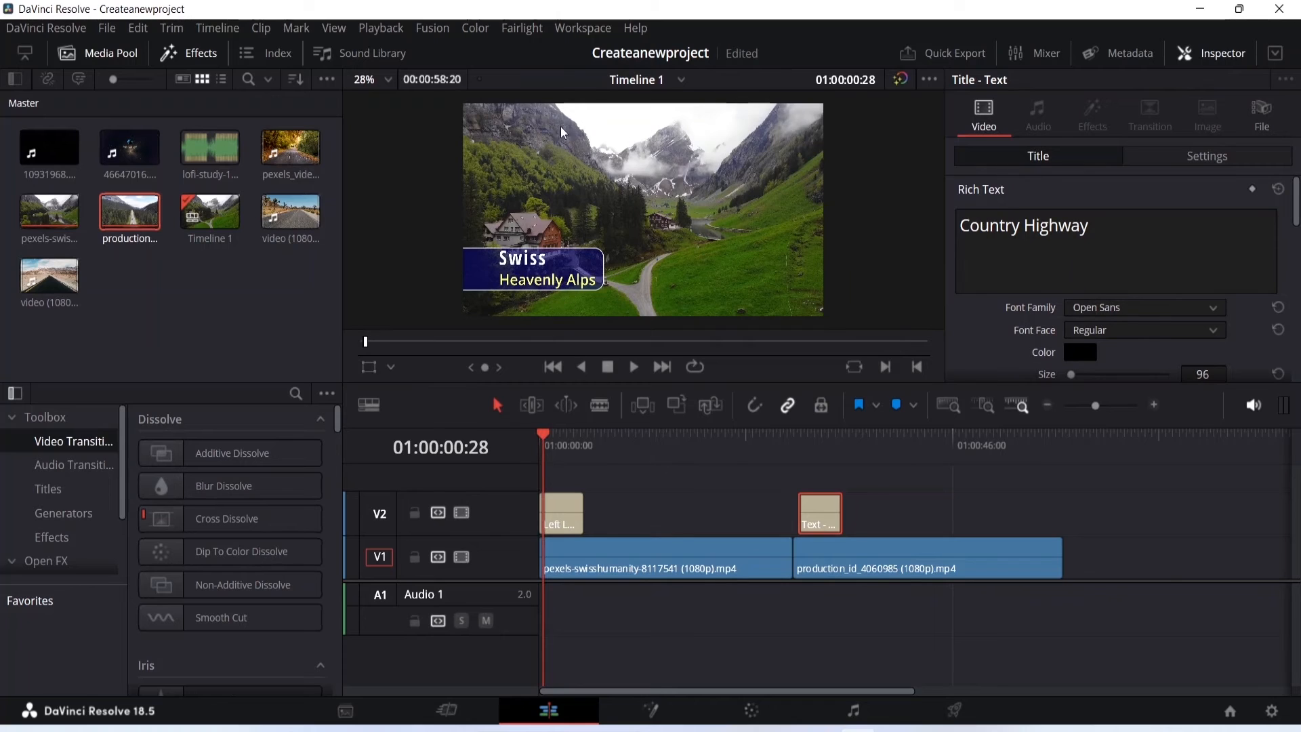
key("minus")
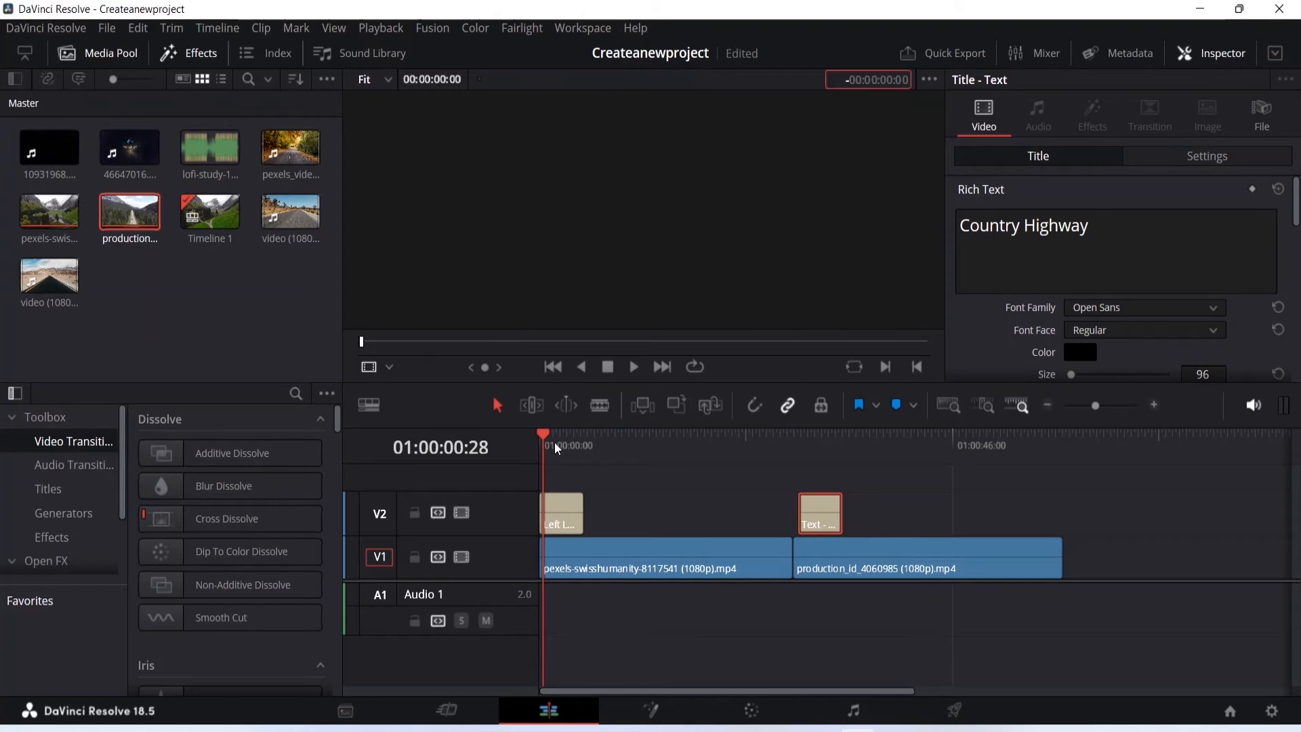
left_click_drag(539, 436, 546, 437)
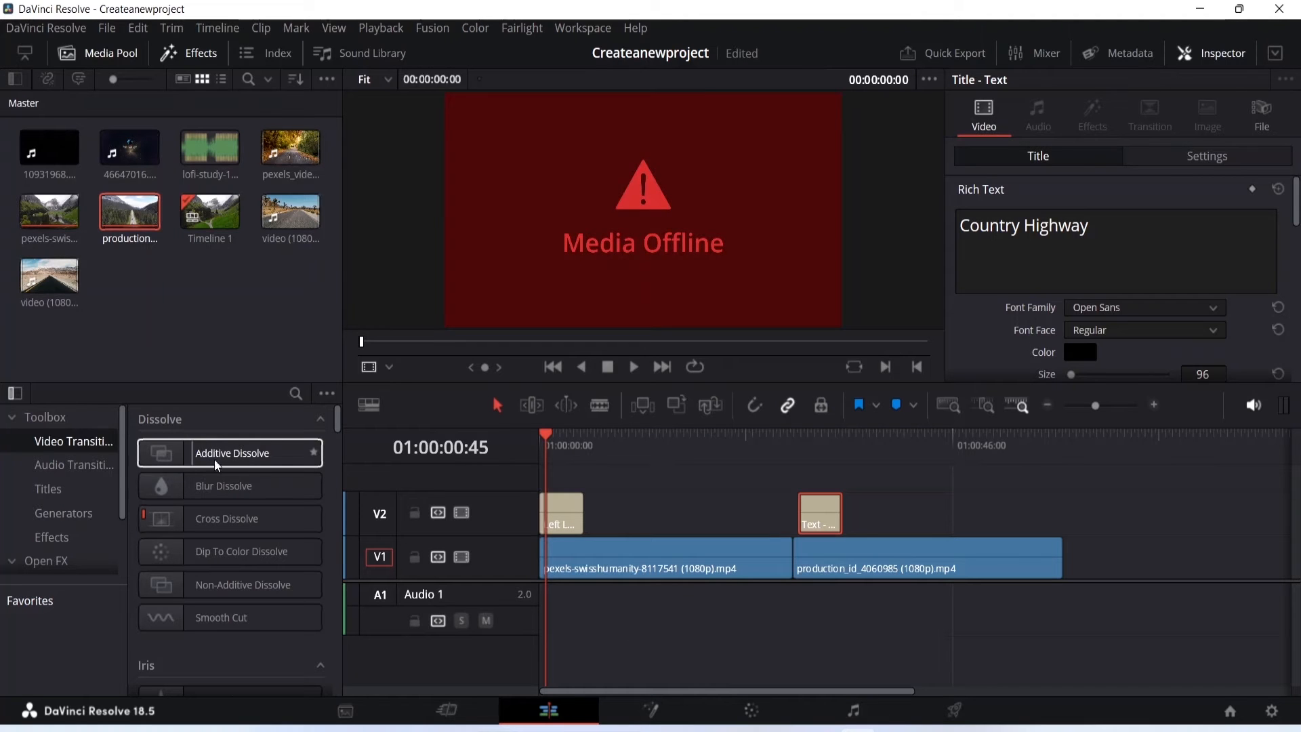
left_click(592, 562)
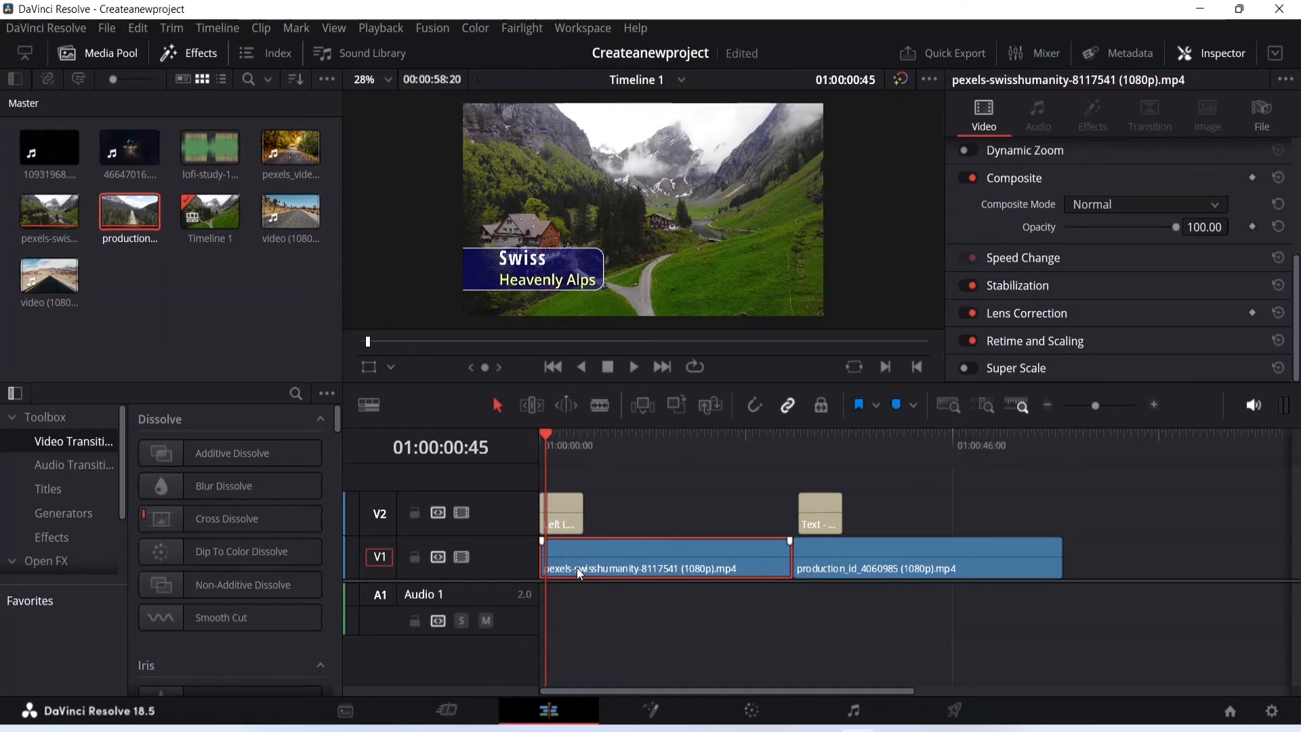
left_click(572, 522)
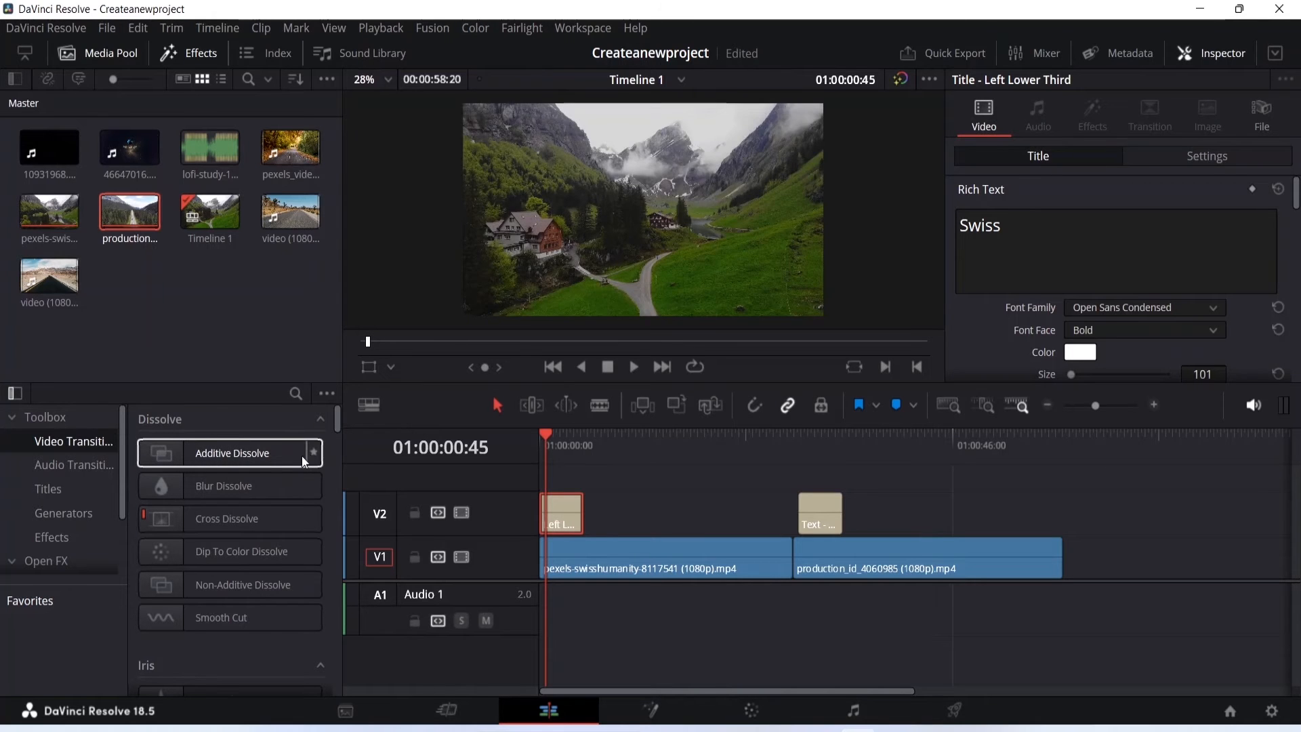
left_click(226, 448)
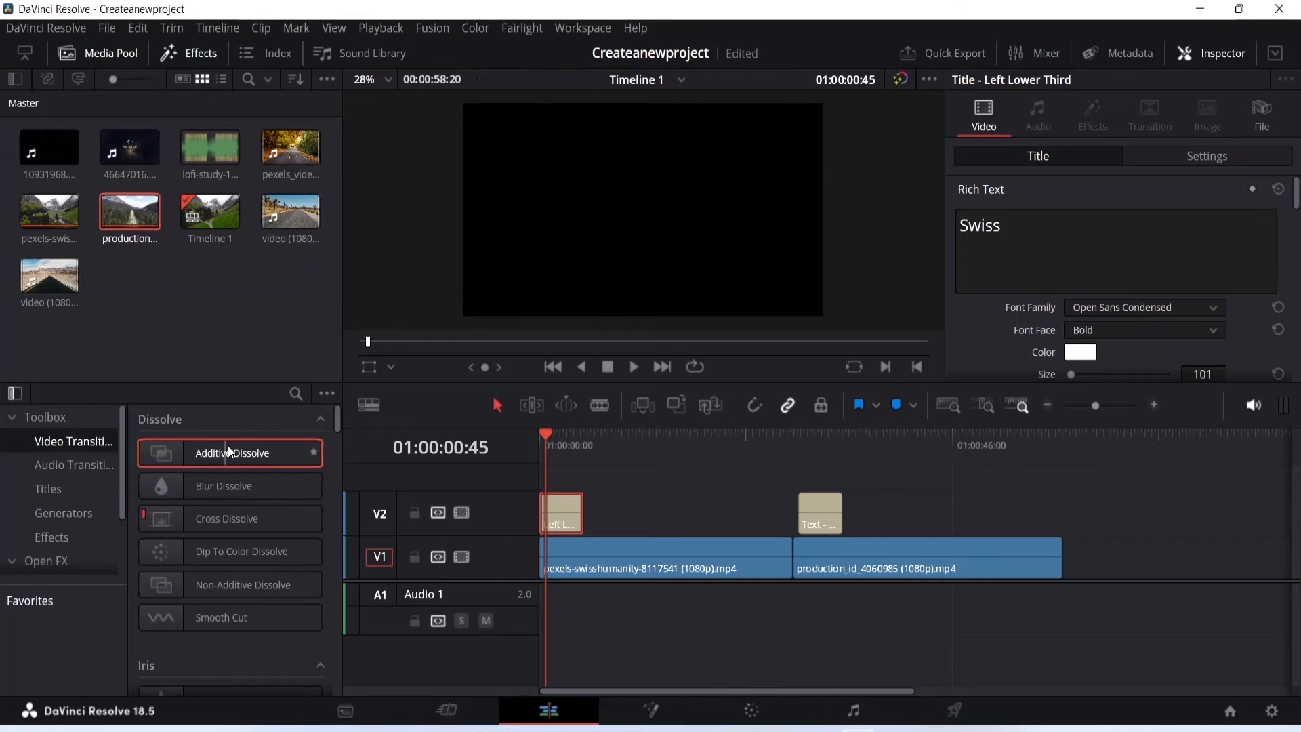
left_click_drag(227, 446, 551, 521)
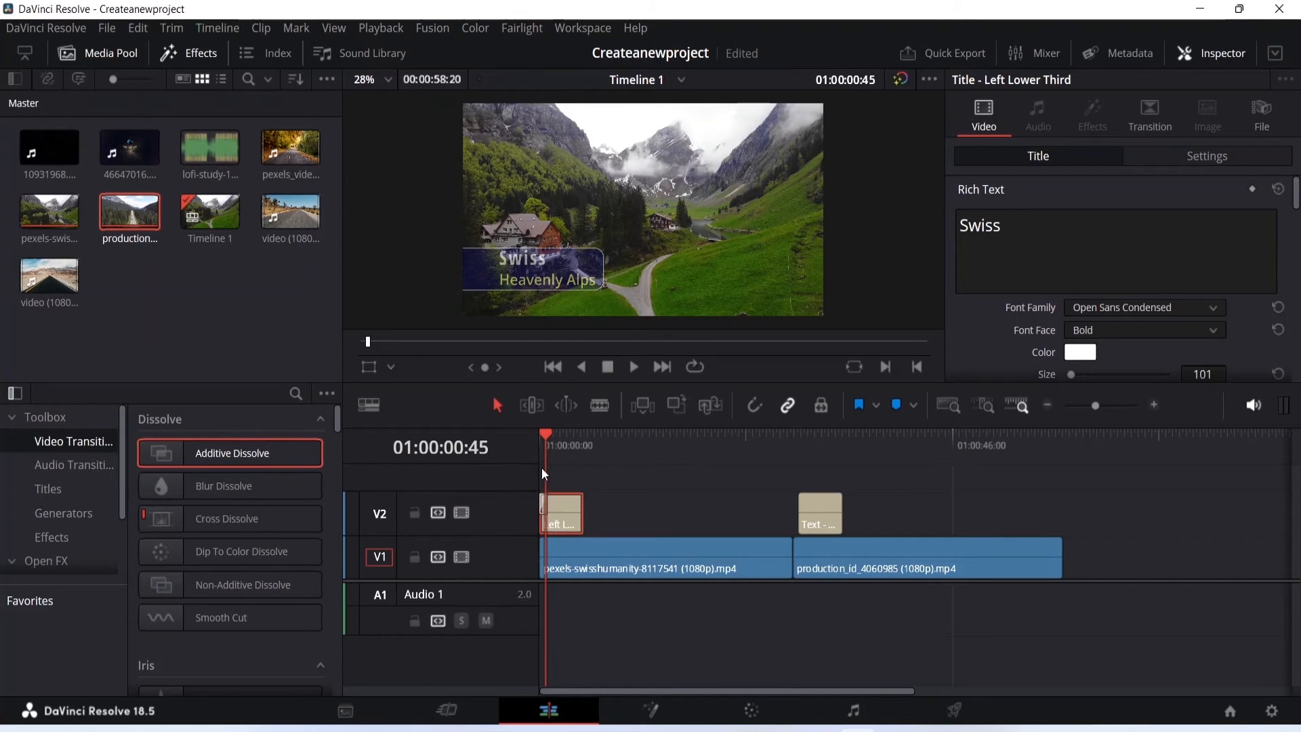
left_click_drag(547, 436, 532, 436)
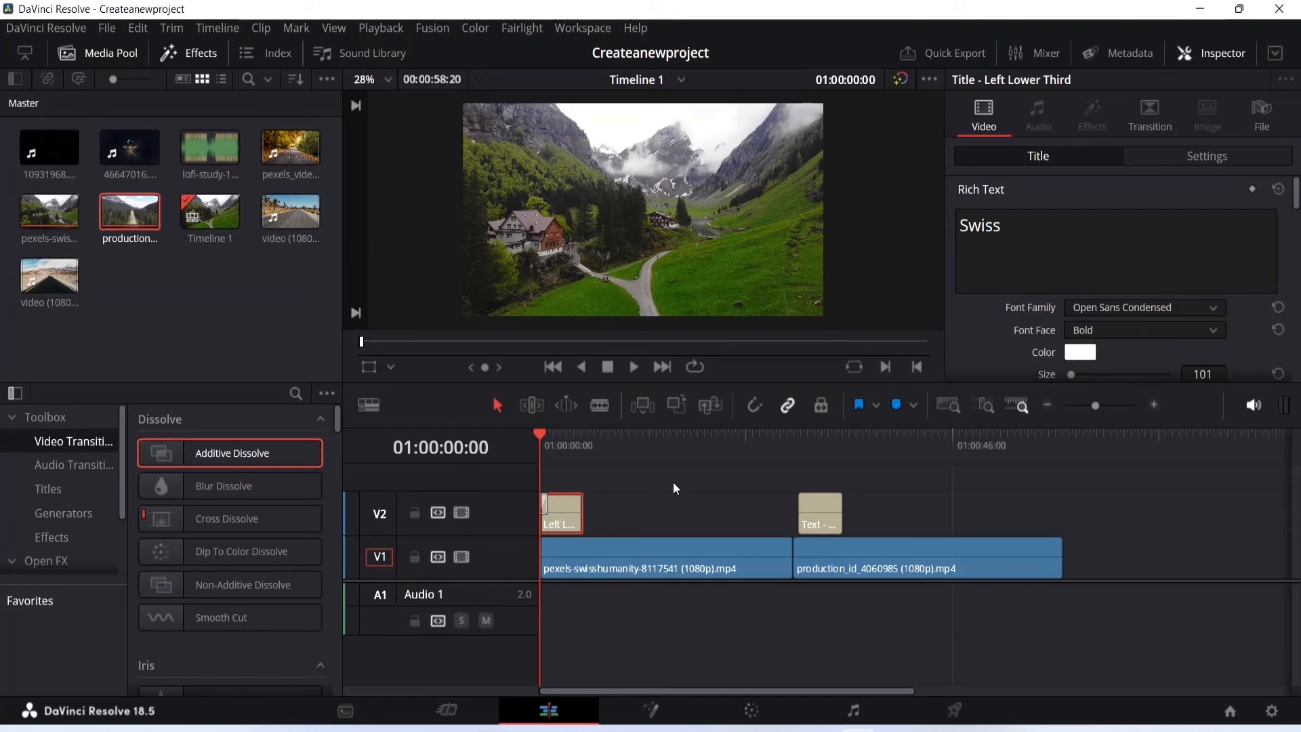
key("space")
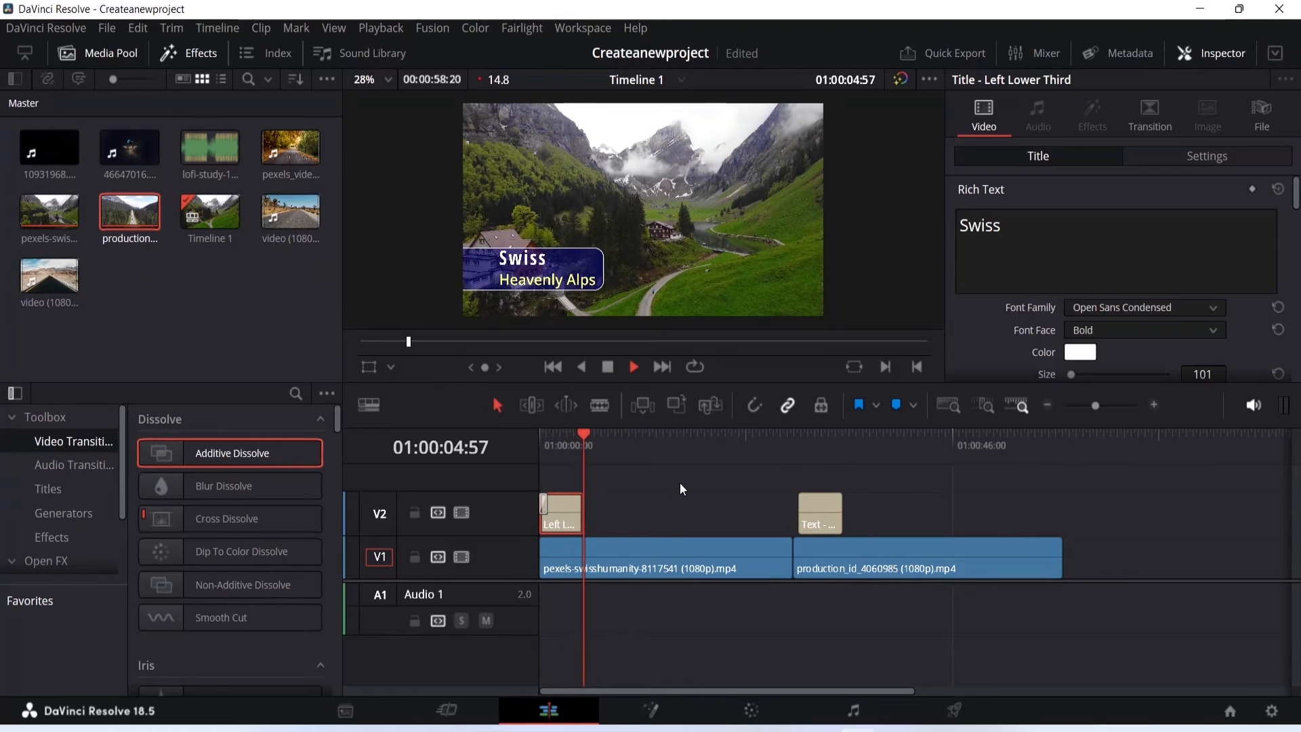
key("space")
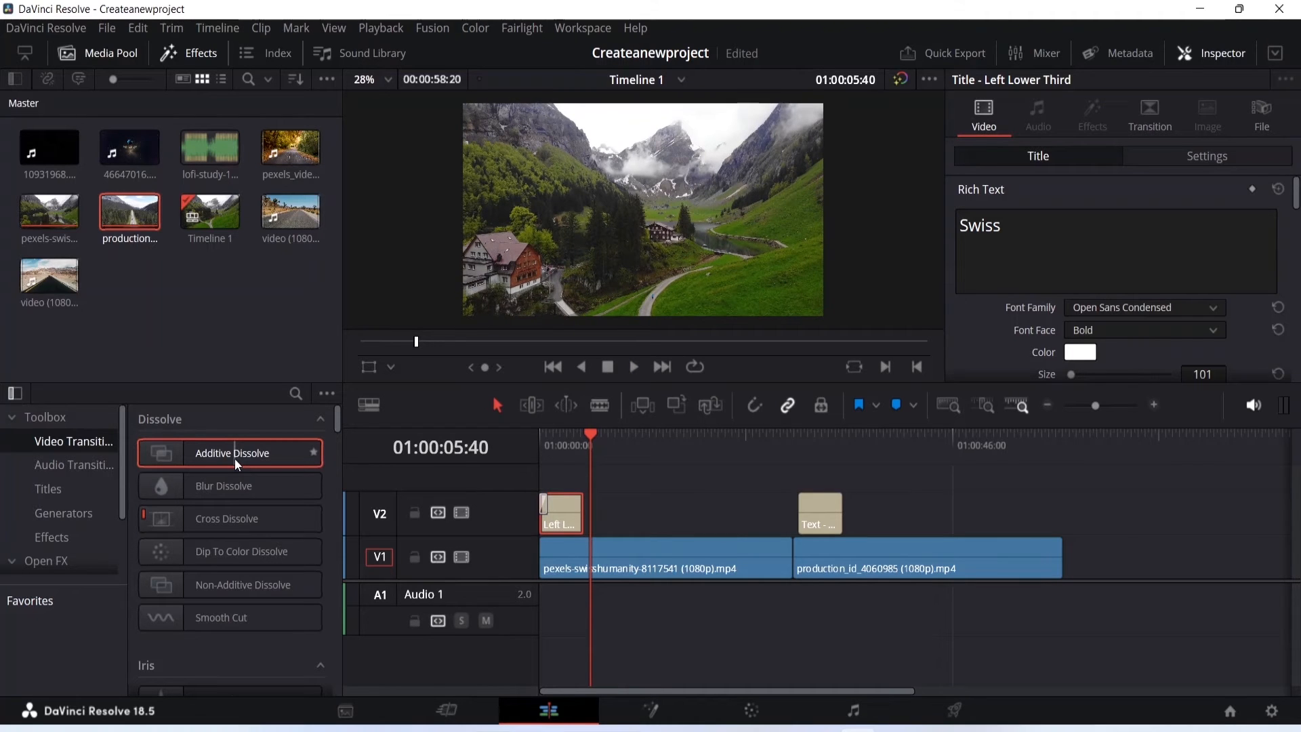
- Add an Additive Dissolve to the start of the pexels-swisshumanity-8117541 clip on V1 and preview it from the timeline start
mouse_move(205, 456)
left_mouse_down()
mouse_move(363, 462)
mouse_move(568, 561)
left_mouse_up()
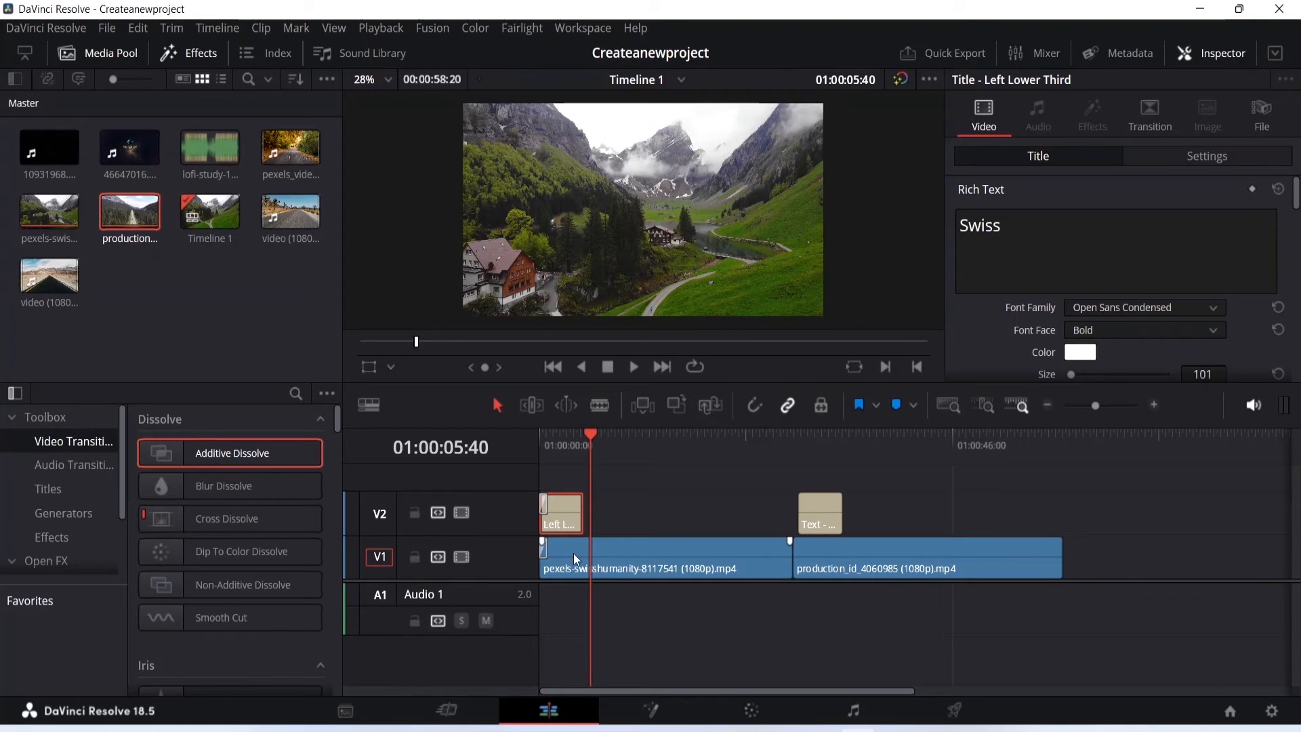
left_click_drag(584, 429, 487, 430)
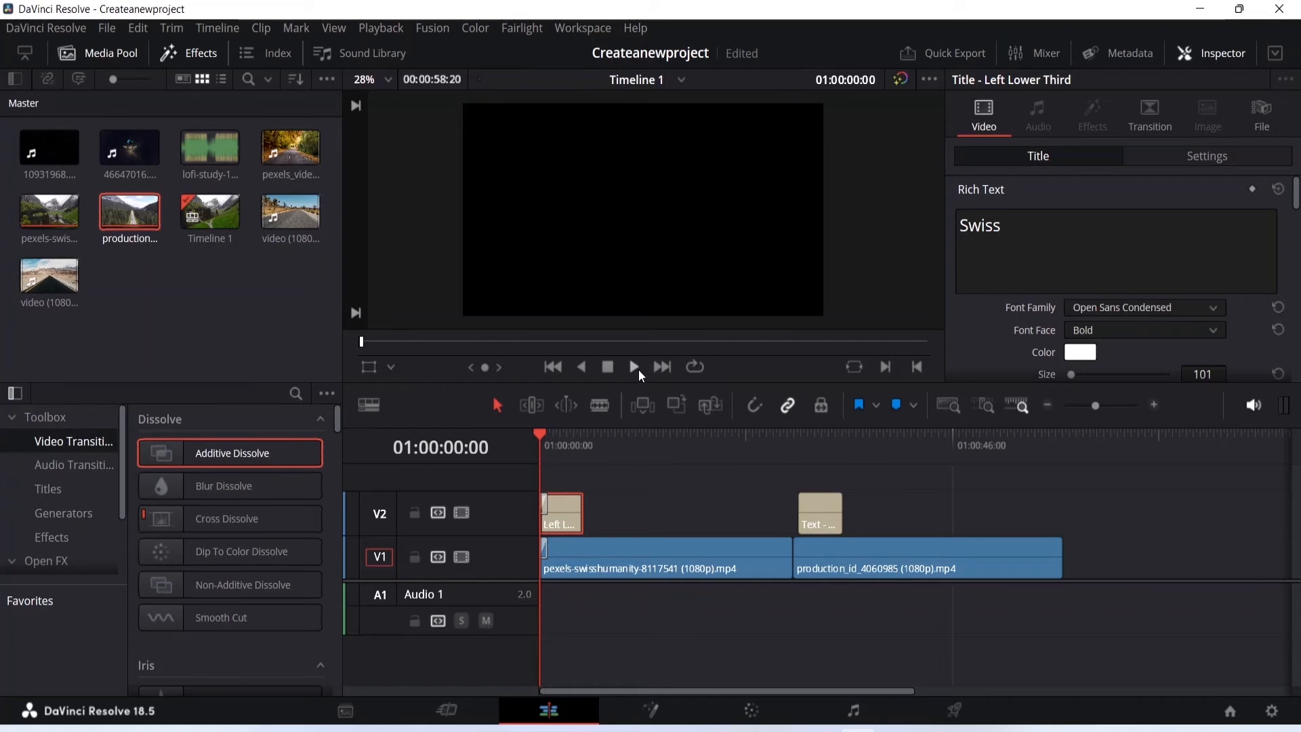
left_click(635, 368)
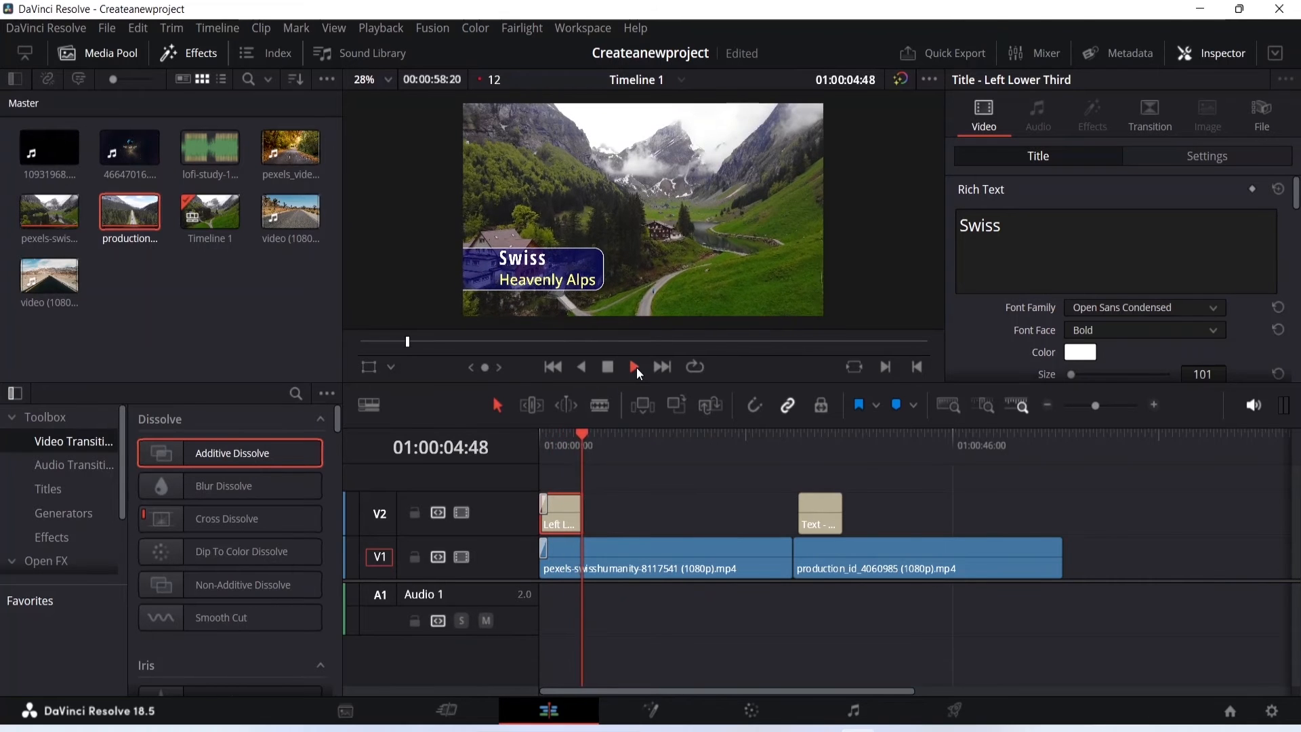
left_click_drag(595, 429, 521, 436)
key("space")
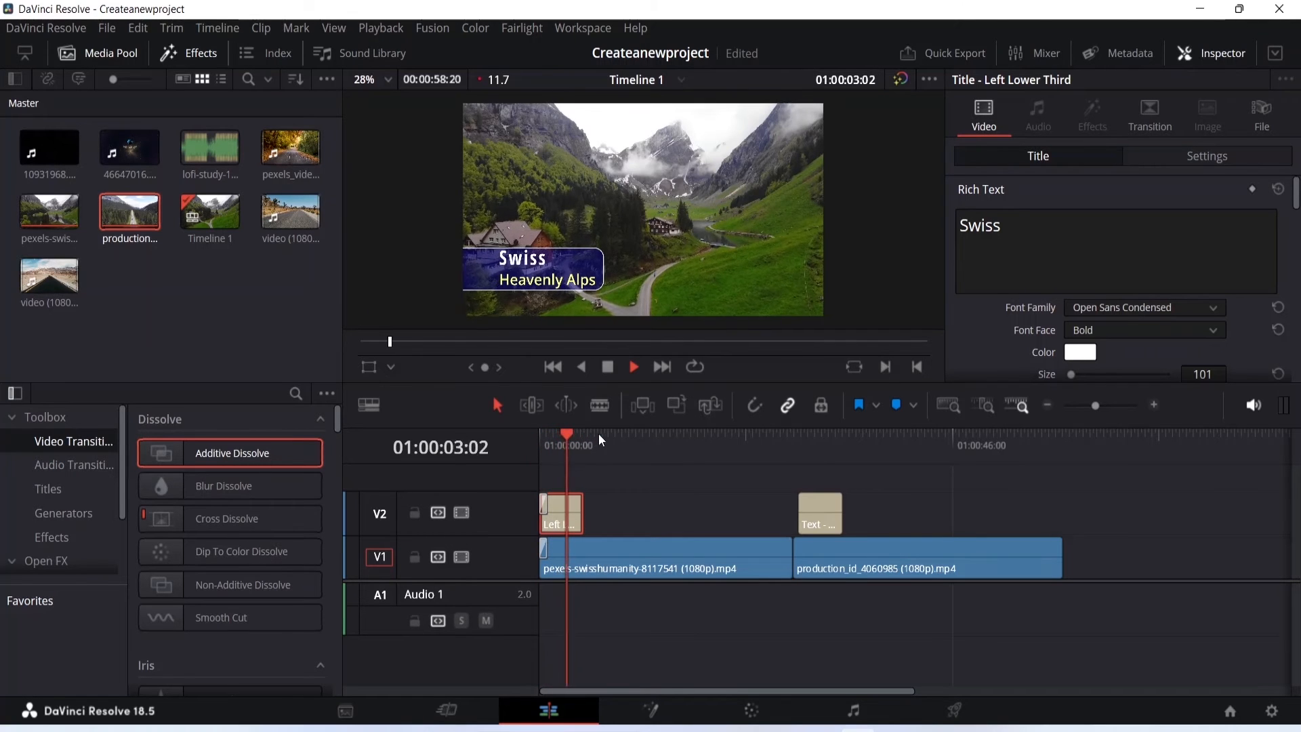
key("space")
left_click_drag(580, 434, 550, 434)
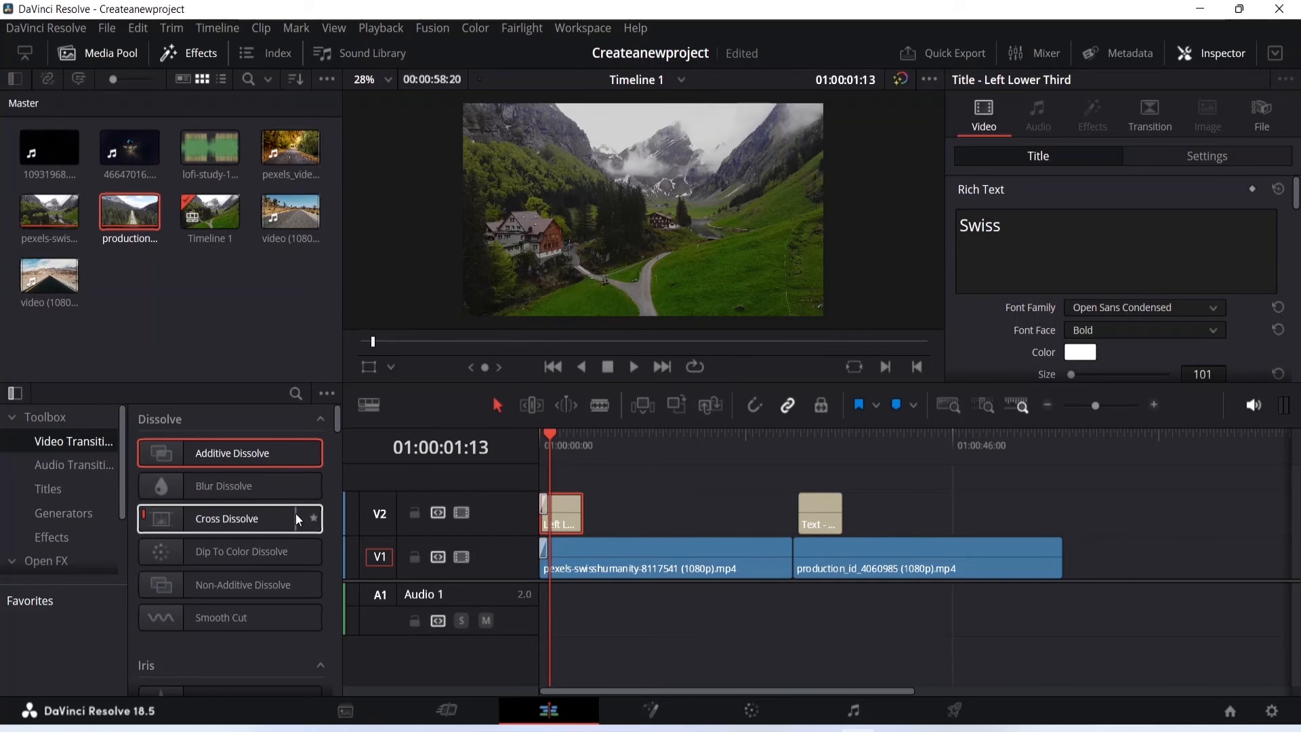
- Remove the Additive Dissolve from the start of the pexels-swisshumanity-8117541 clip on V1
left_click_drag(295, 513, 544, 549)
left_click(635, 566)
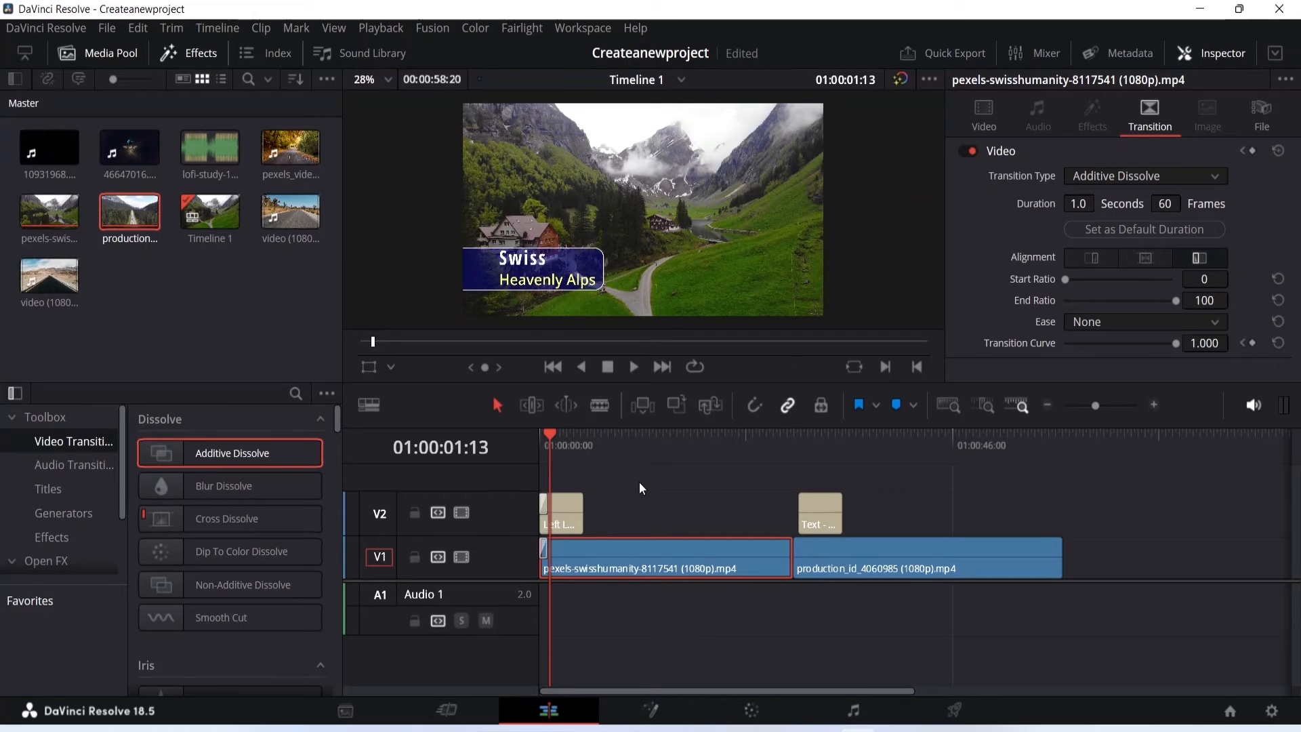
key("Delete")
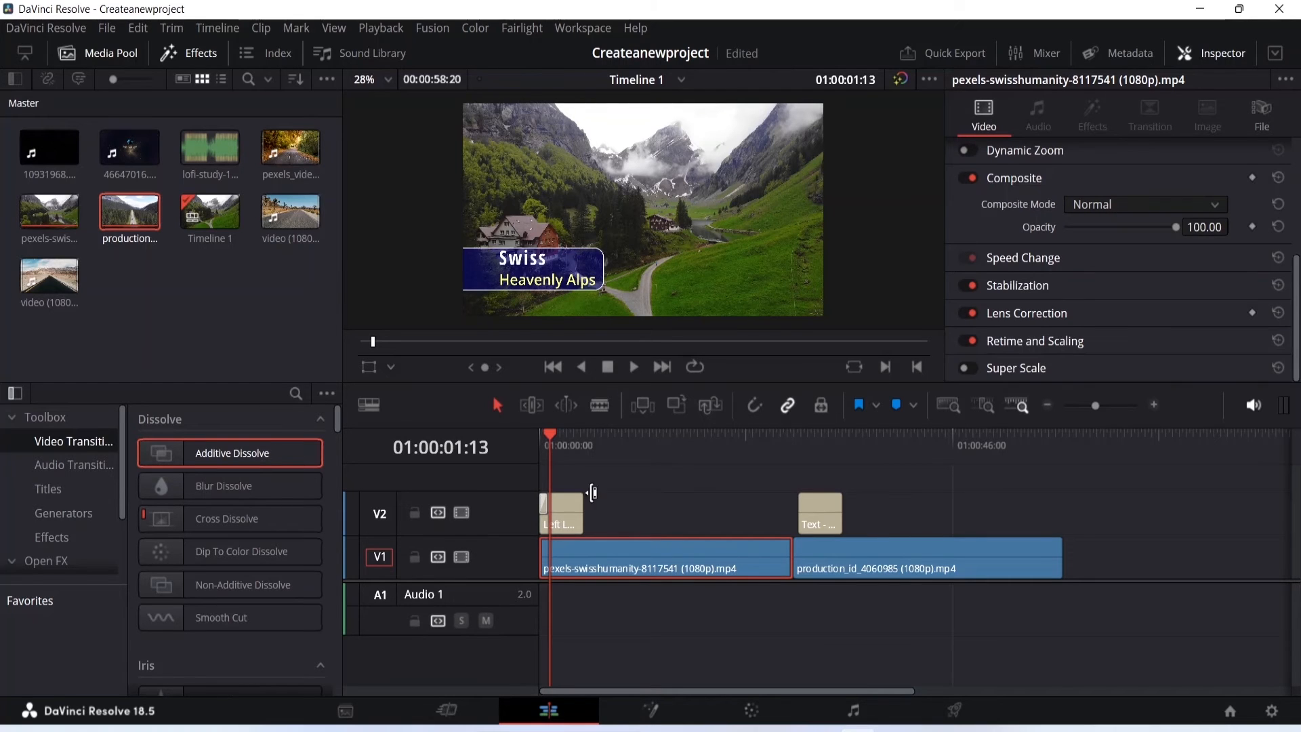
- Display the transition settings of the Left Lower Third title on V2
left_click(570, 511)
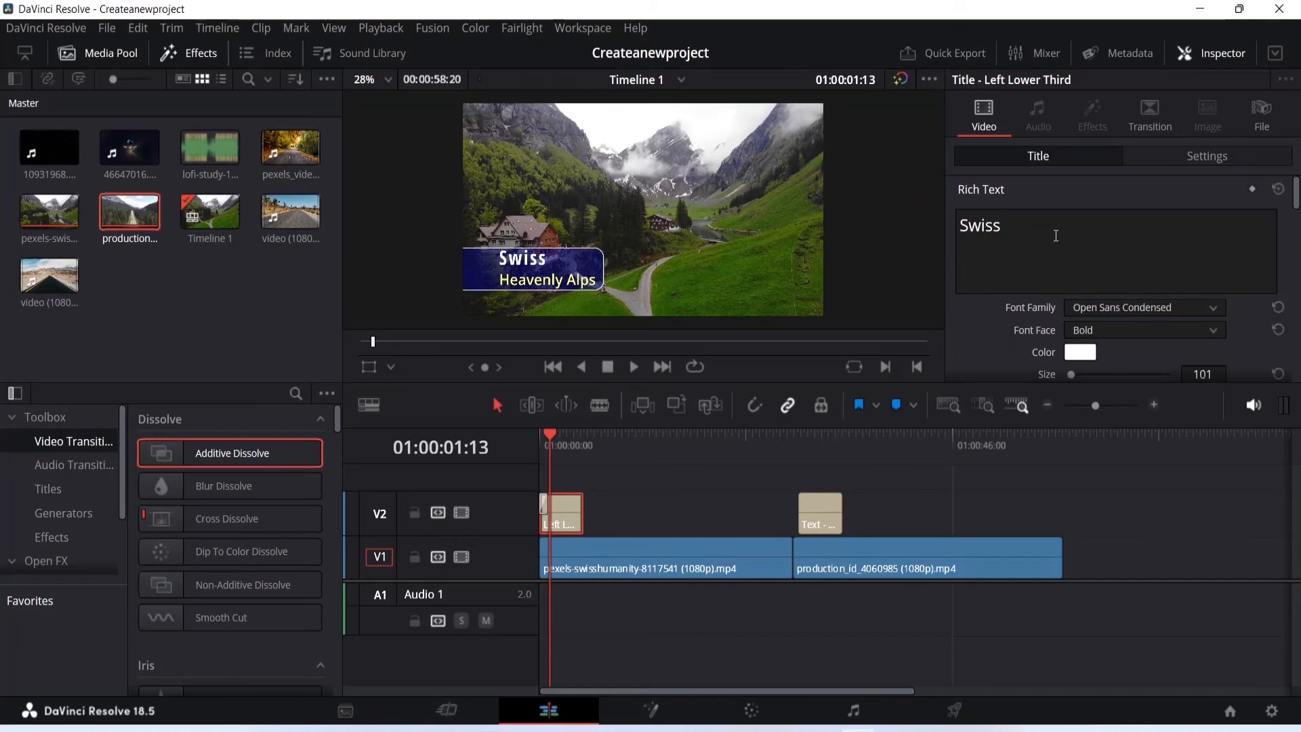
scroll(1061, 241, "down", 3)
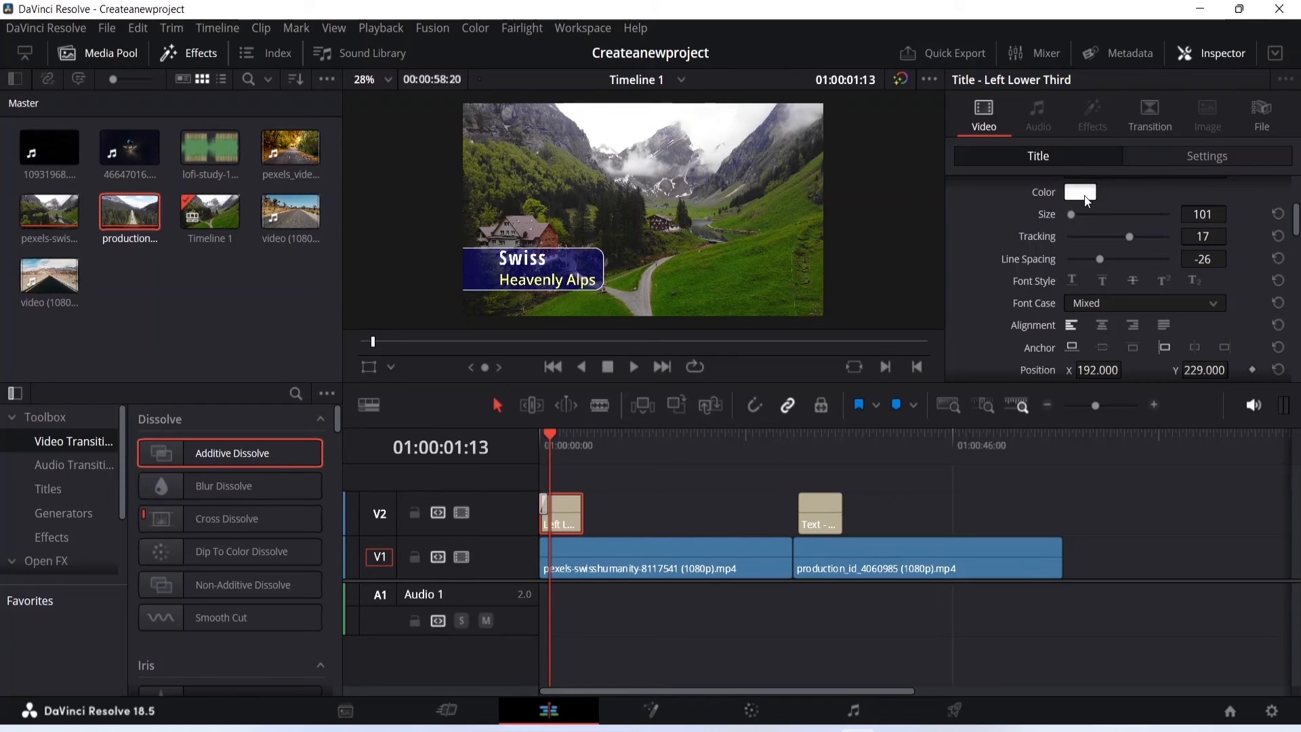
left_click(1144, 114)
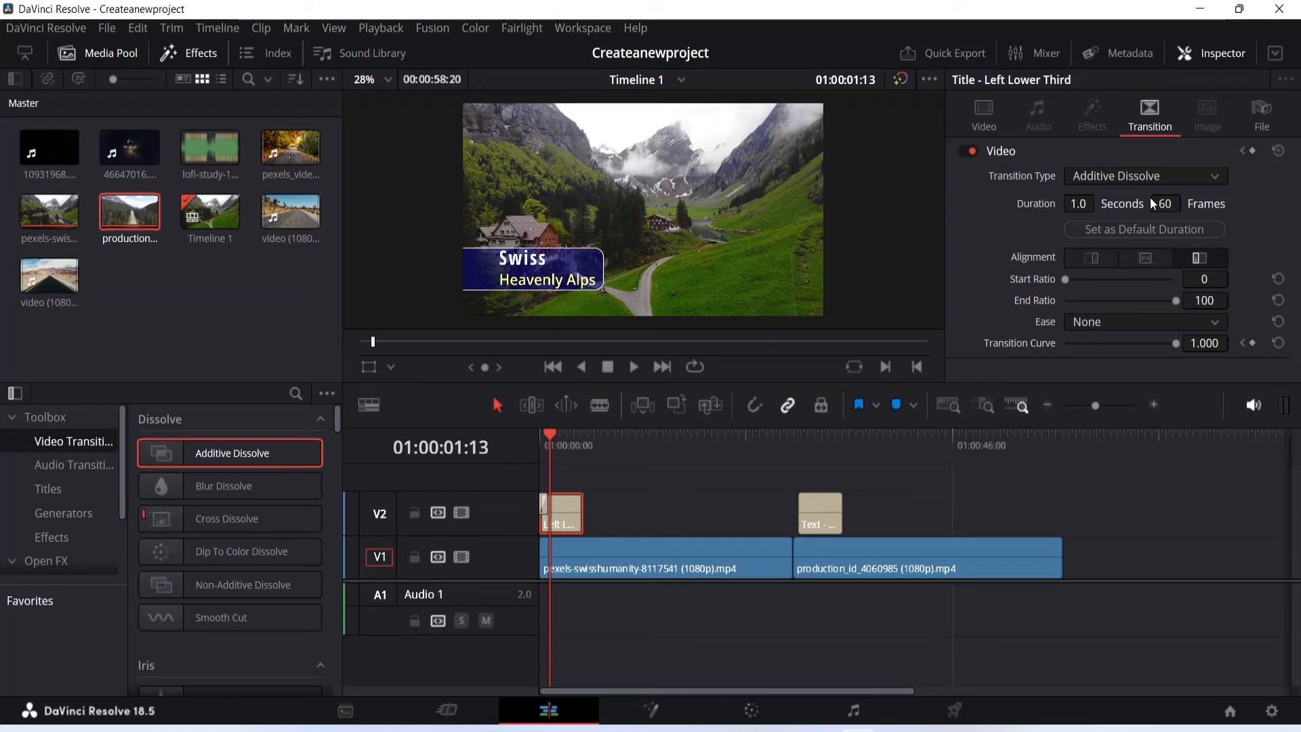
key("minus")
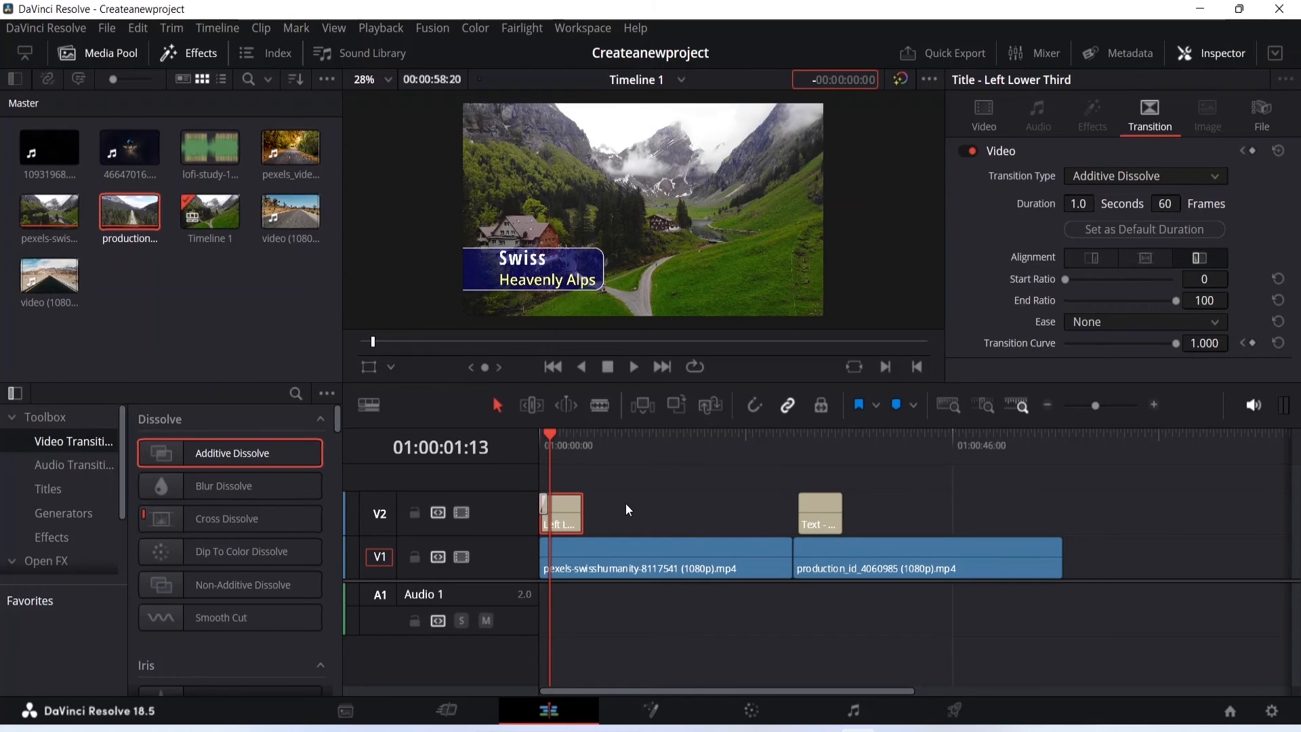
- Add a Dip To Color Dissolve to the start of the Country Highway title on V2
left_click(826, 511)
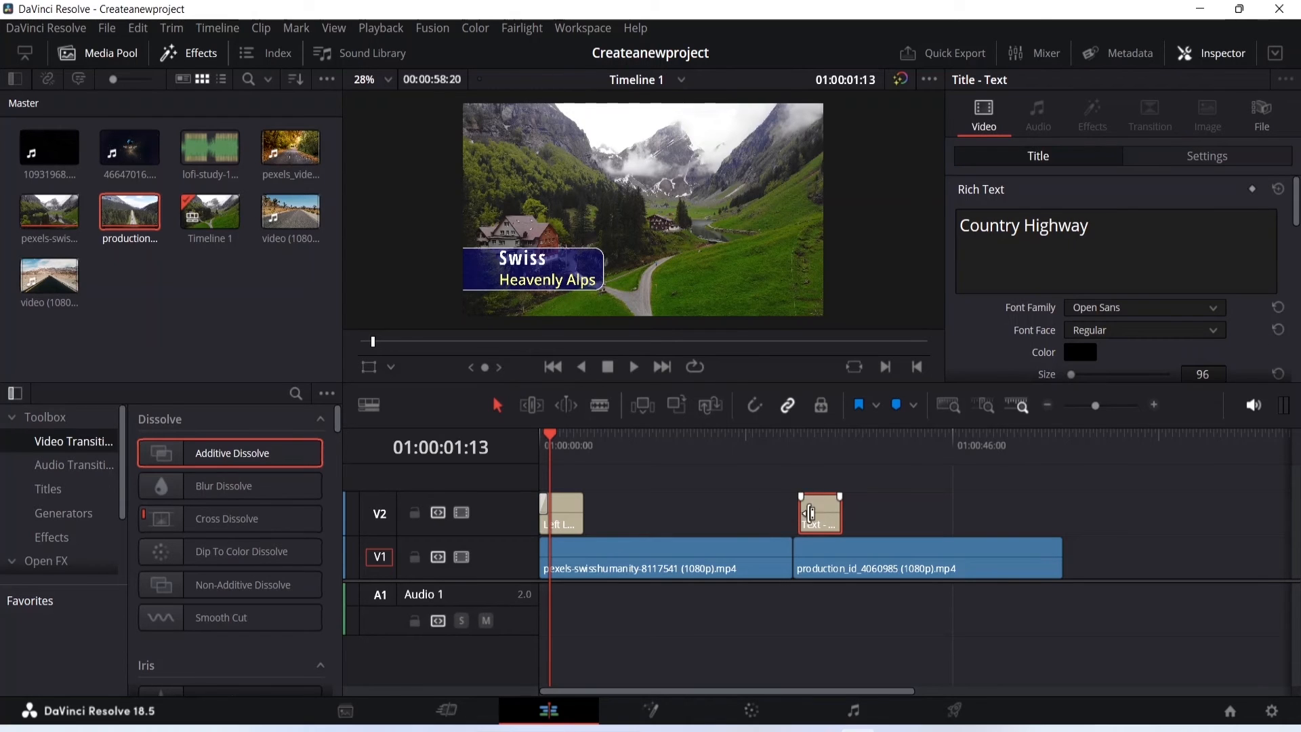
left_click(1000, 498)
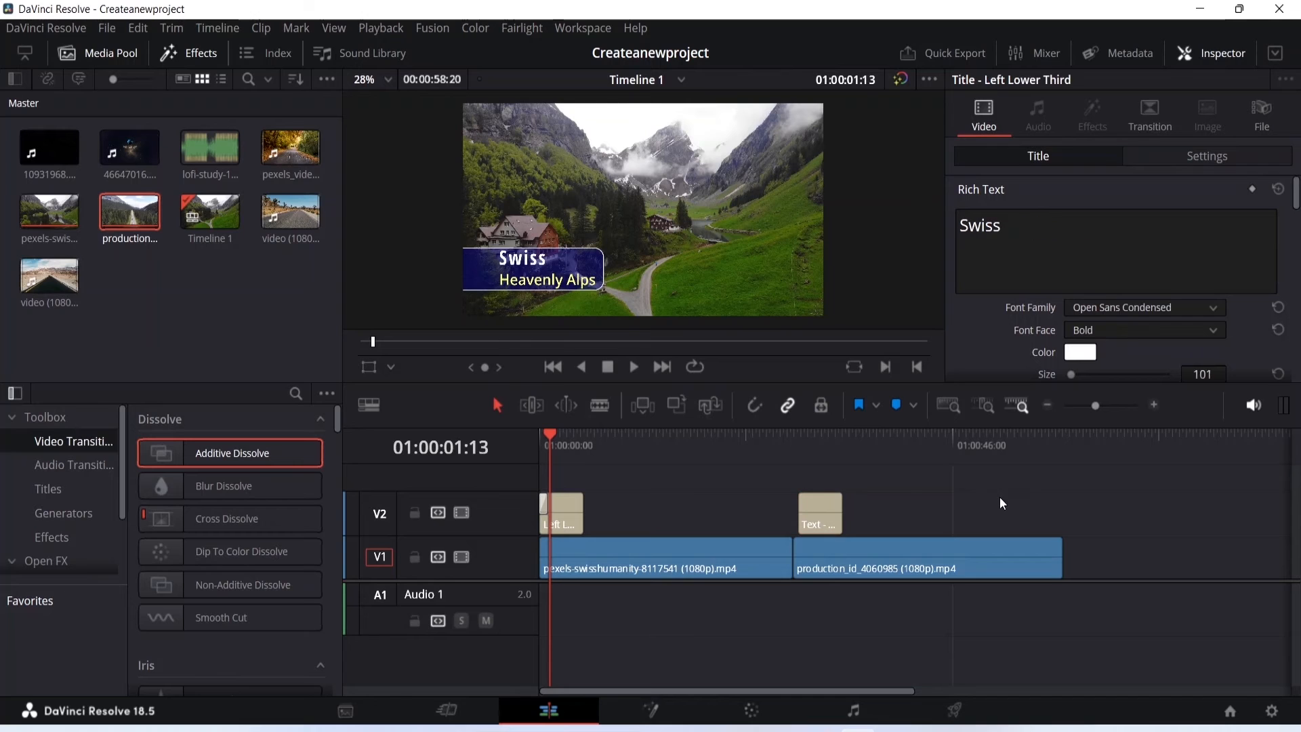
left_click(826, 510)
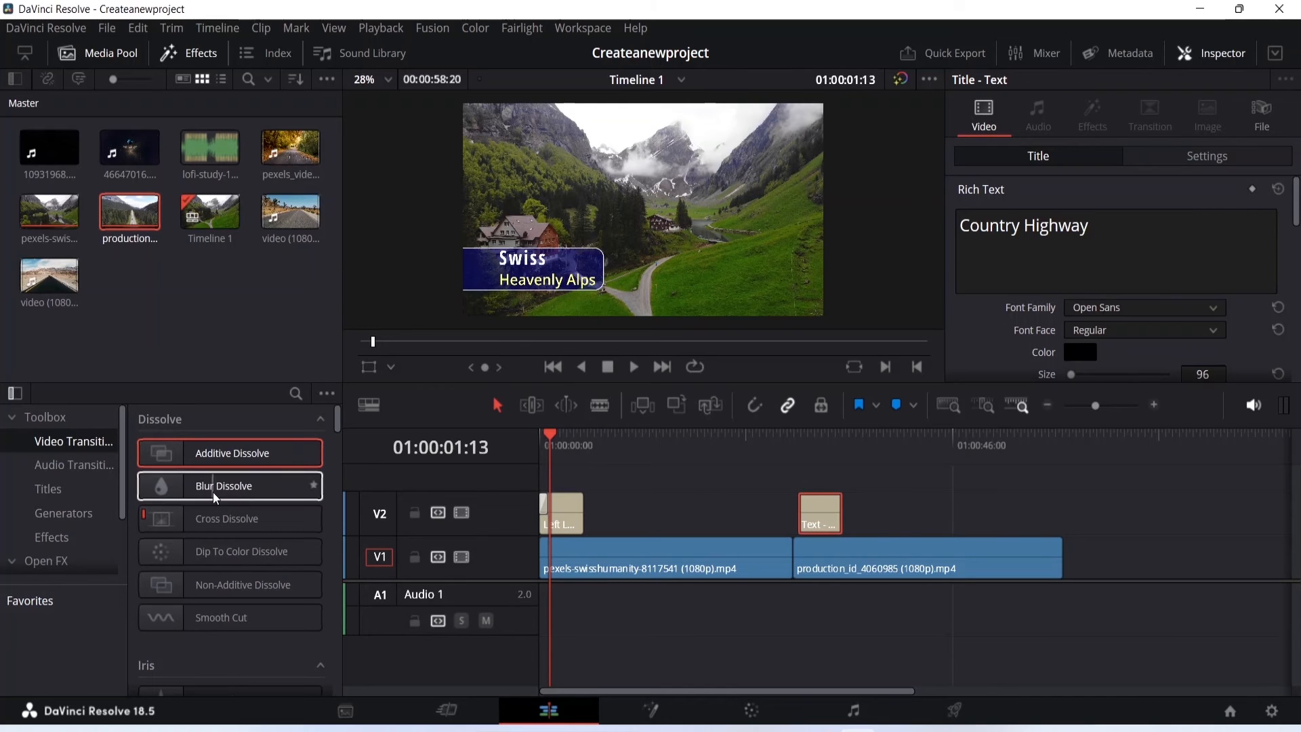
scroll(205, 522, "down", 1)
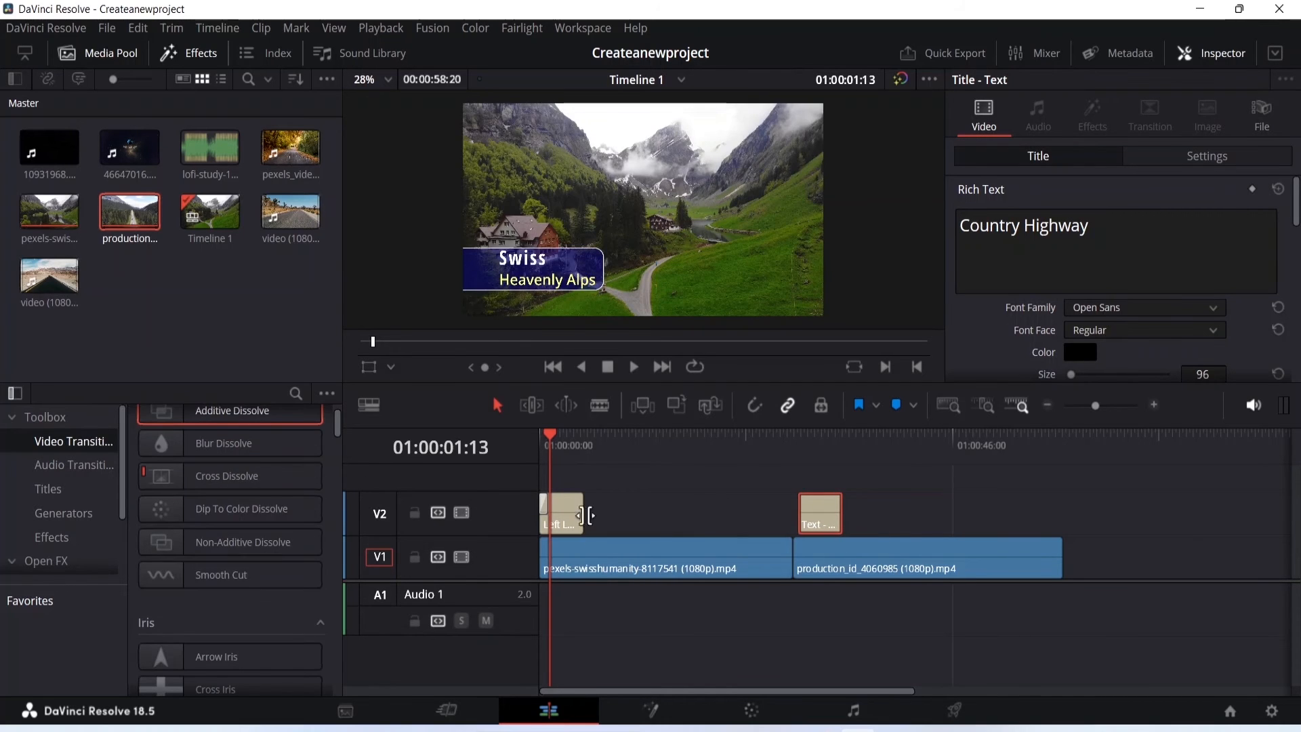
left_click_drag(550, 436, 813, 453)
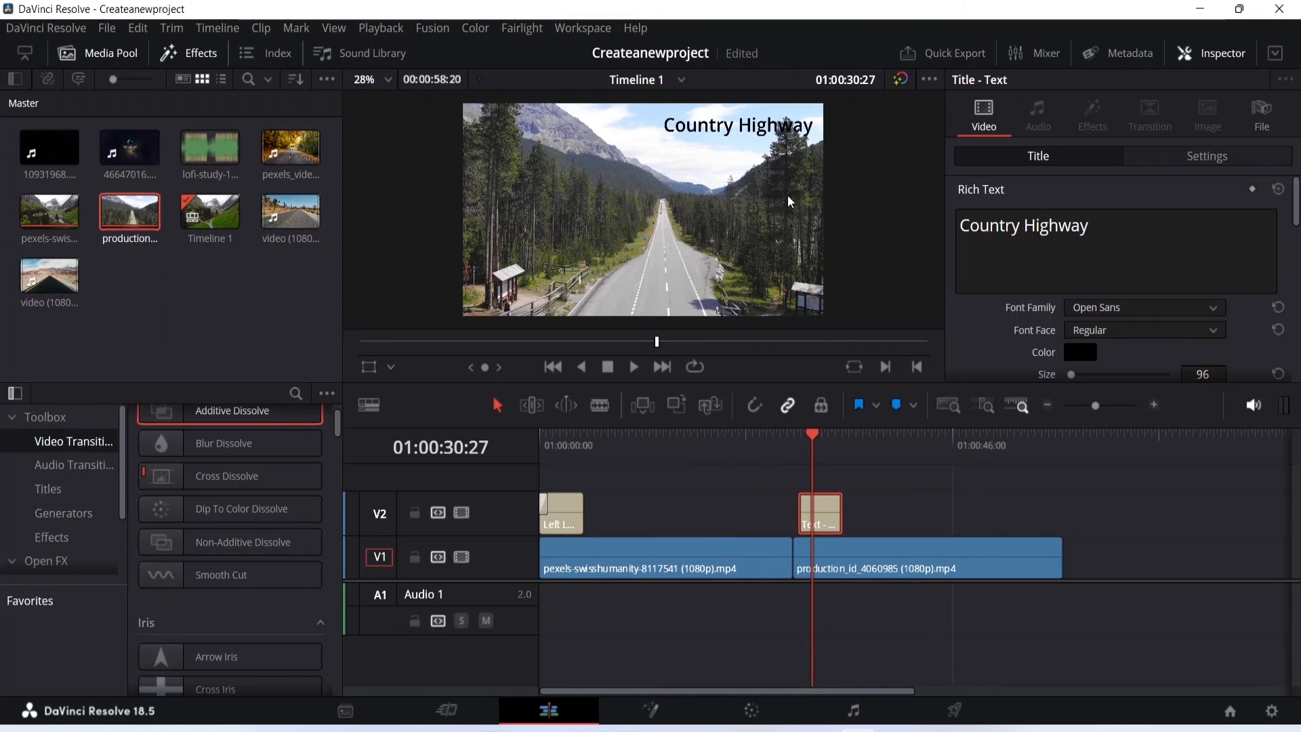
left_click_drag(815, 433, 803, 433)
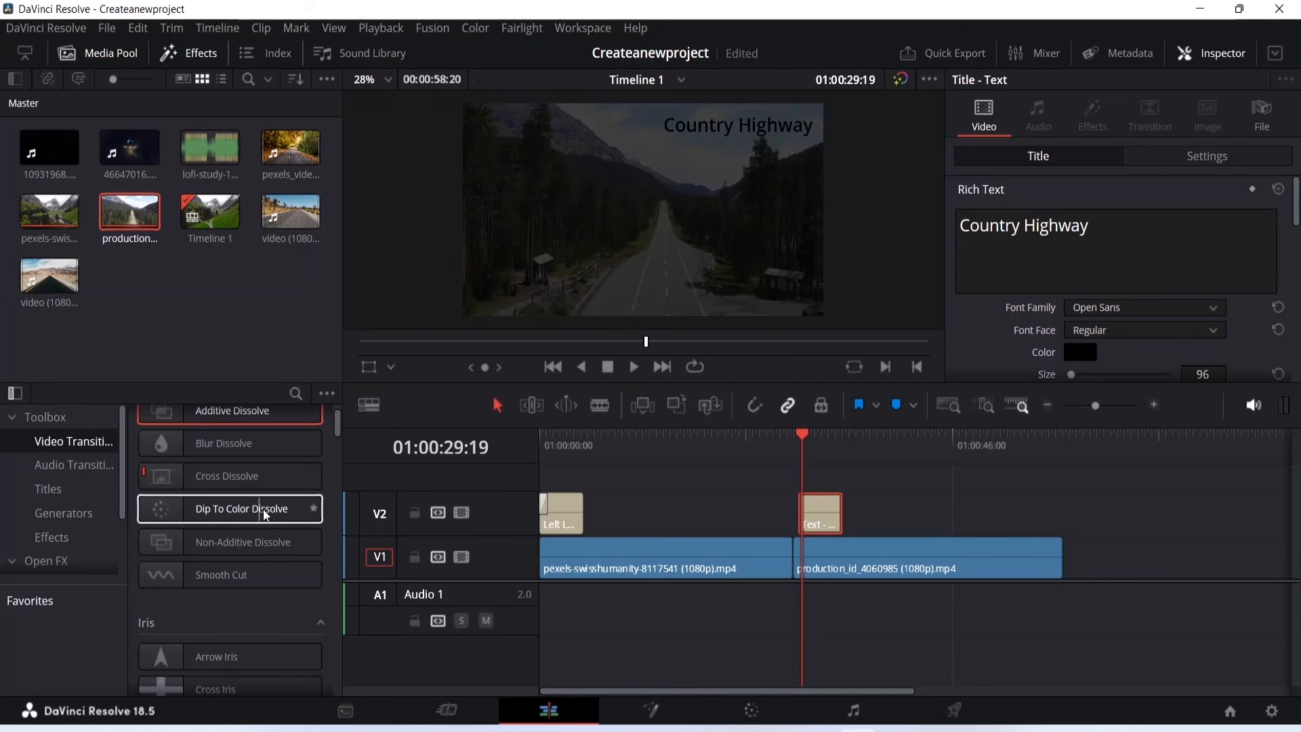
left_click_drag(210, 510, 807, 505)
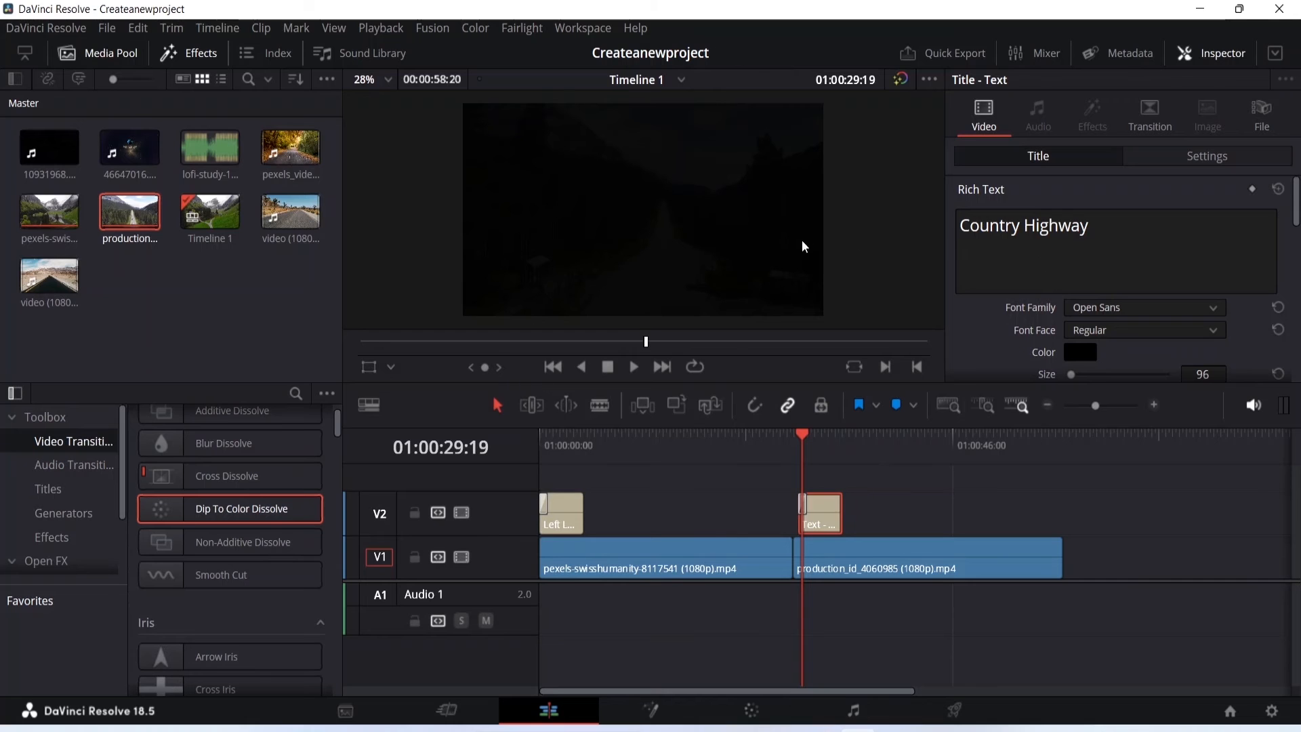
- Scrub through the Country Highway title to review its transition and return the playhead to the timeline start
left_click_drag(802, 435, 844, 449)
key("minus")
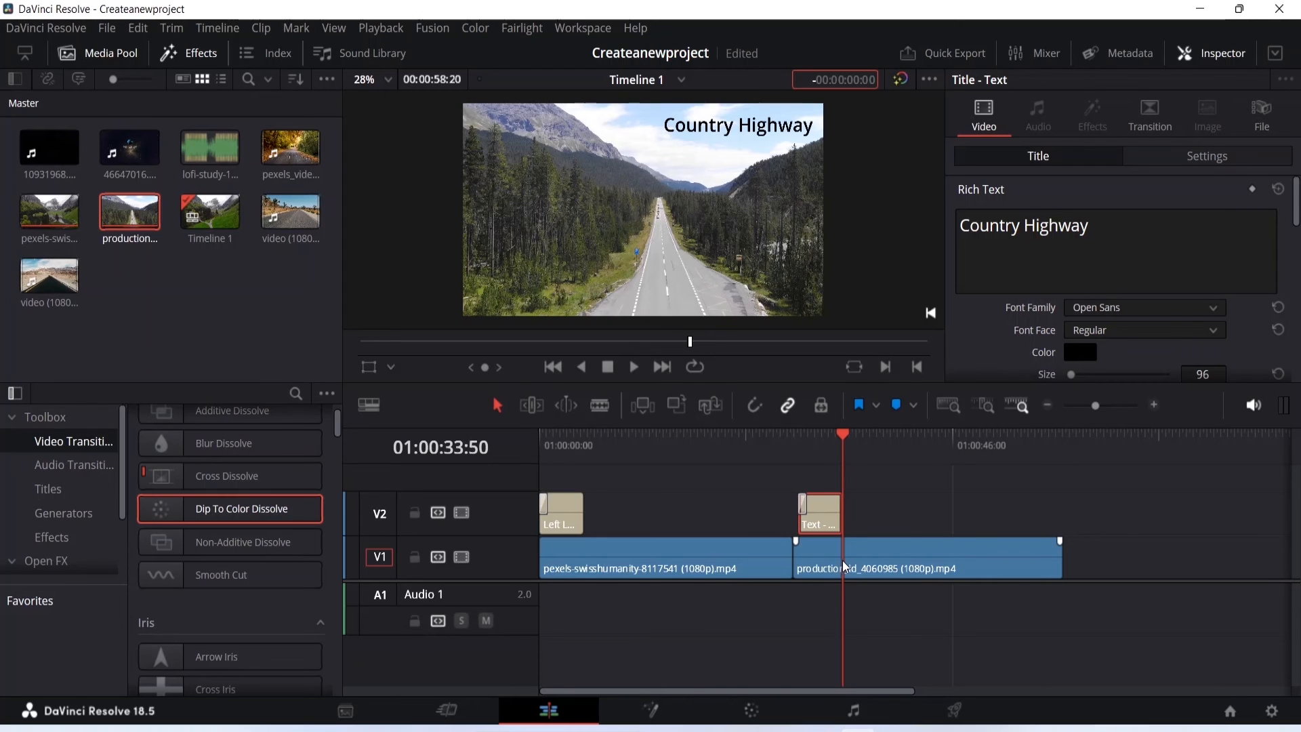
left_click_drag(846, 433, 535, 482)
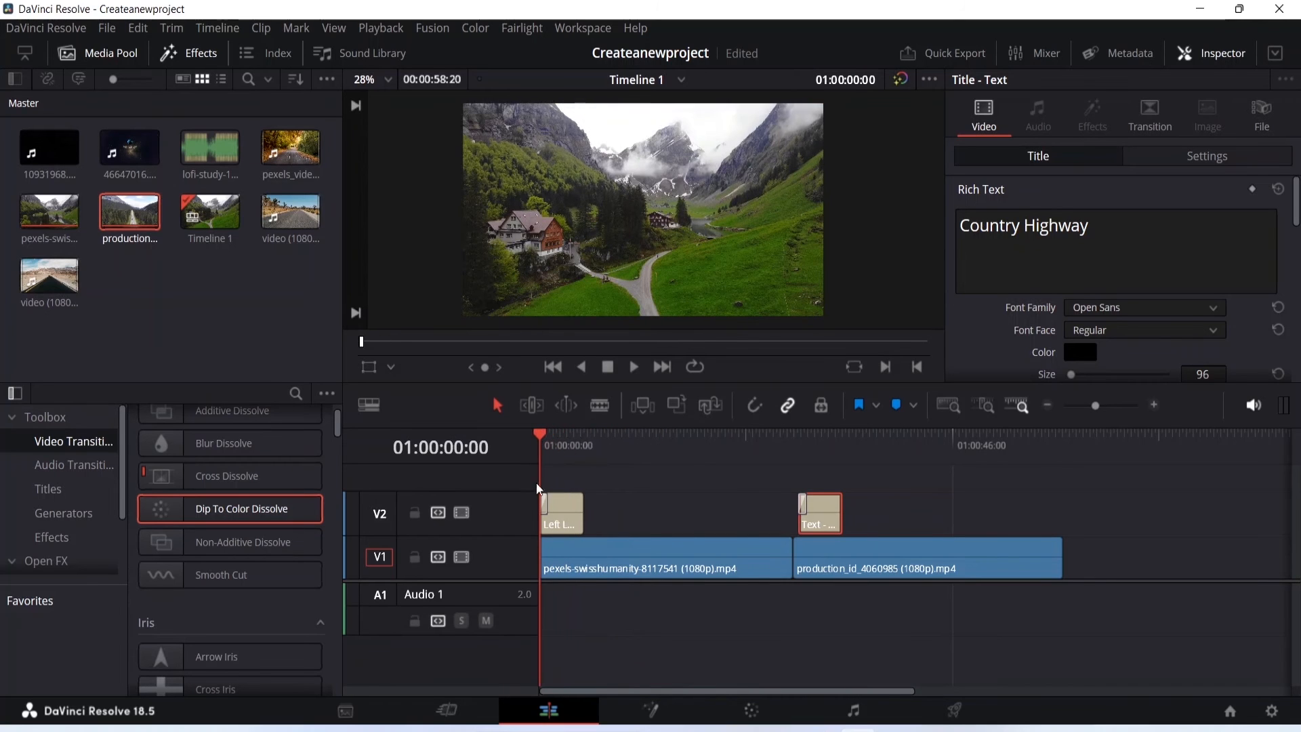
- Select the pexels-swisshumanity-8117541 clip on V1 and bring up the Effects category of the effects library
left_click(632, 550)
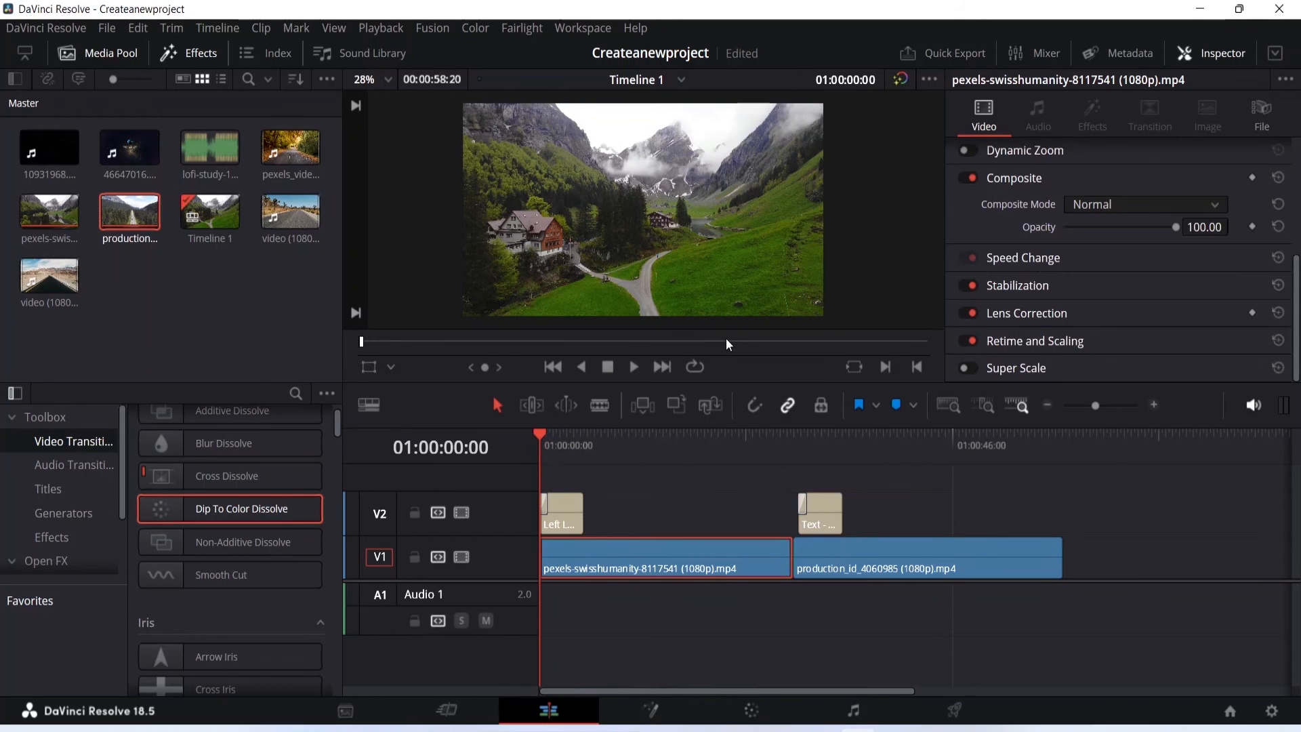
left_click(182, 59)
left_click(182, 58)
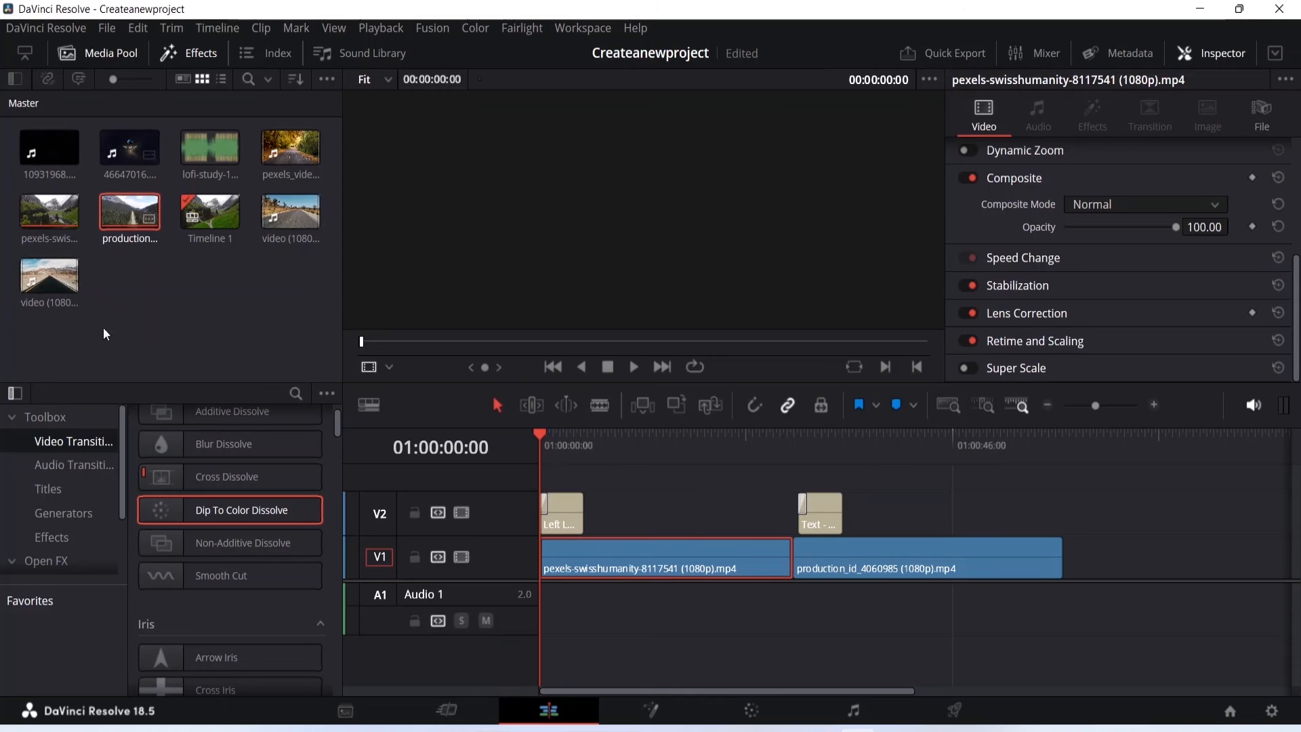
scroll(88, 434, "down", 3)
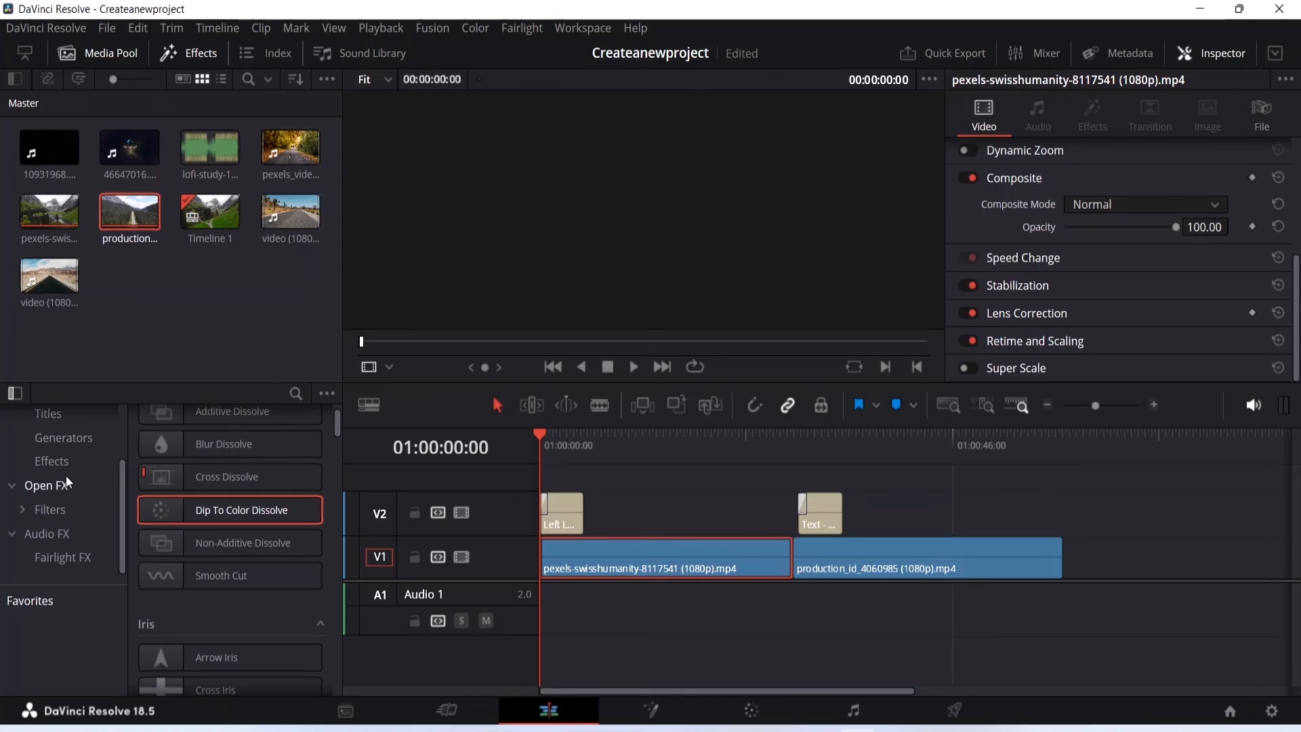
scroll(61, 494, "up", 1)
left_click(46, 484)
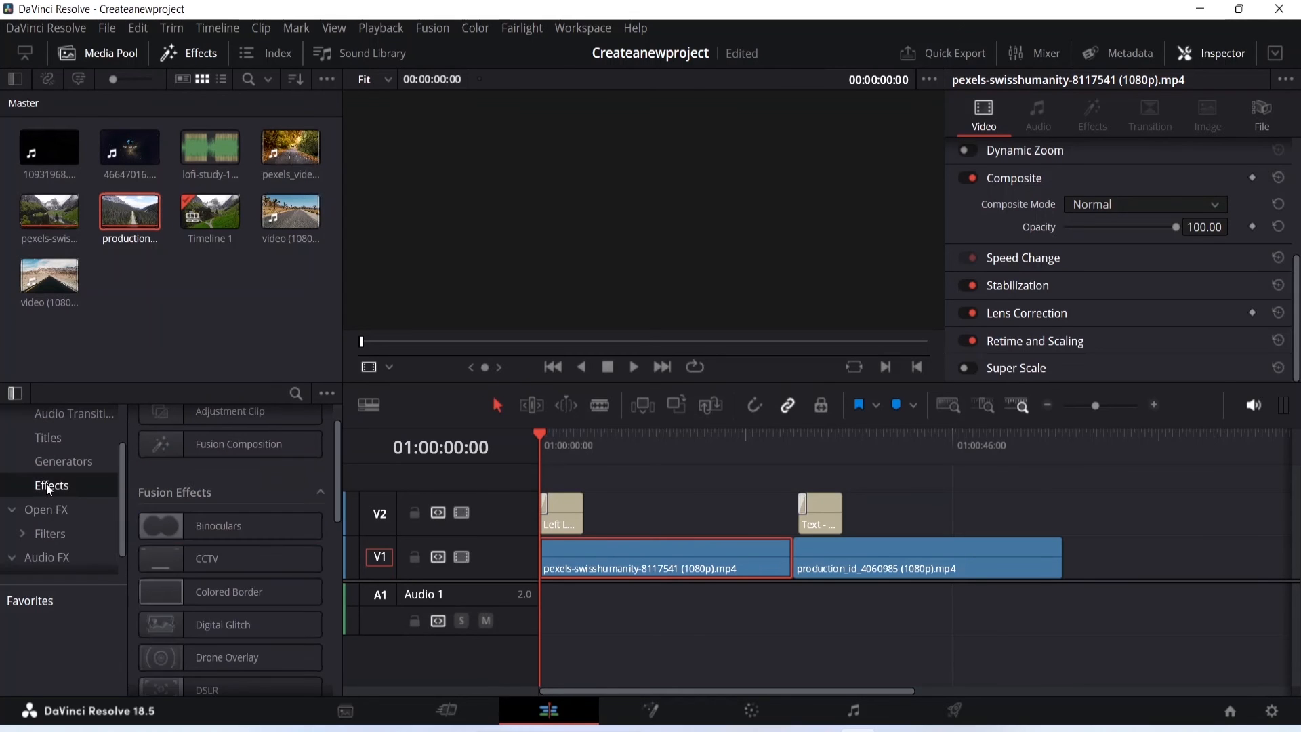
- Move the playhead to 01:00:01:24 and browse the Fusion effects, previewing them on the pexels-swisshumanity-8117541 clip
left_click_drag(543, 430, 552, 434)
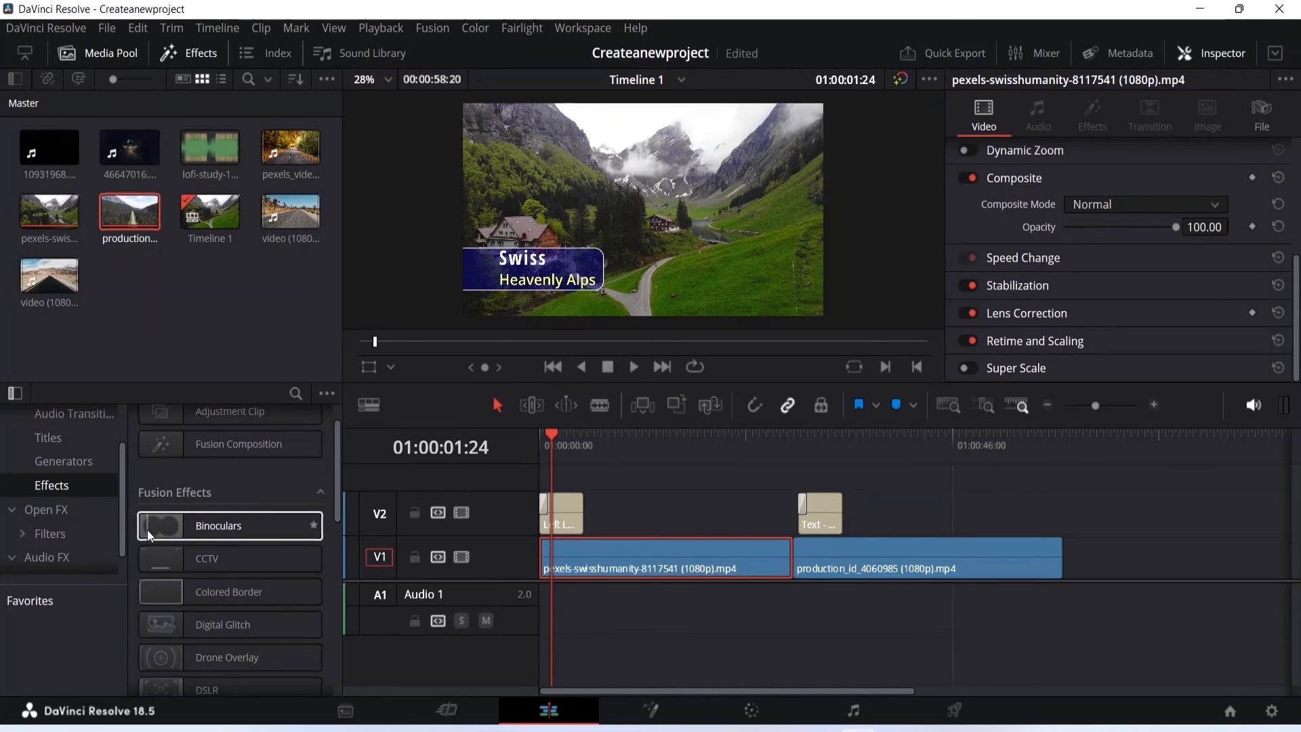
scroll(148, 540, "down", 4)
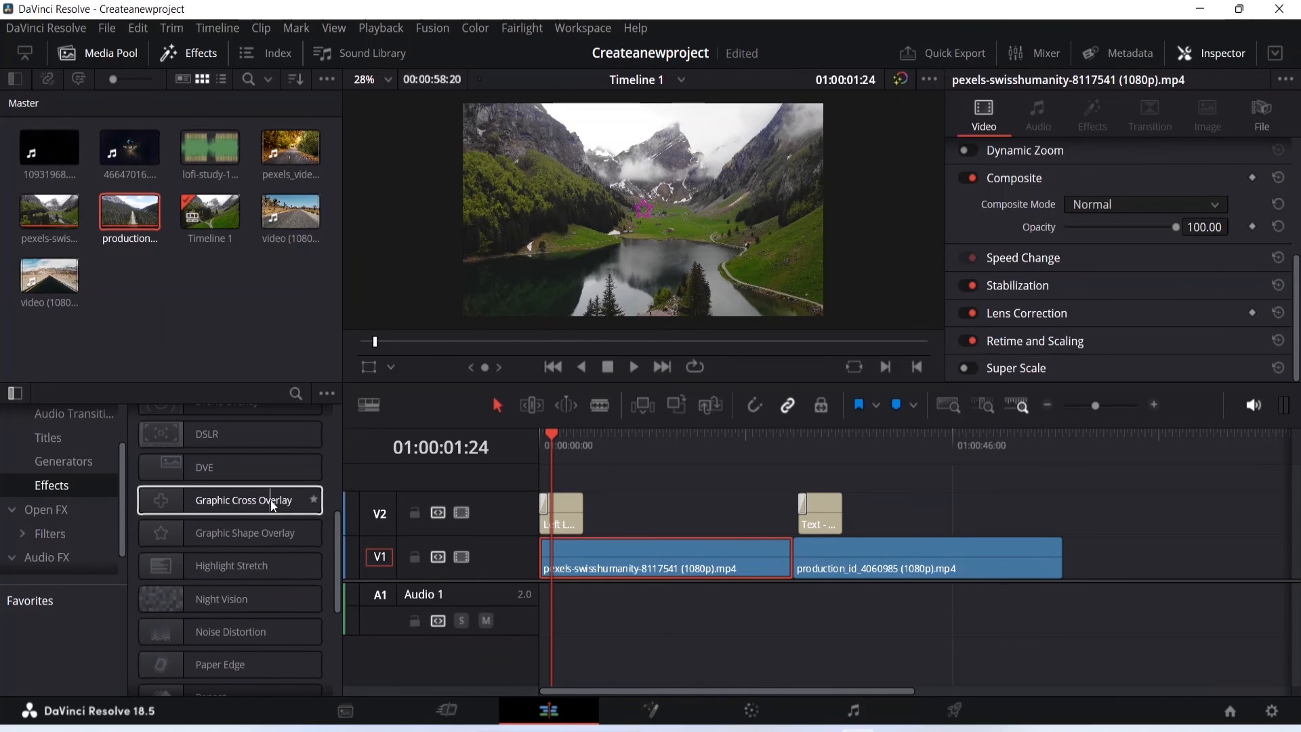
scroll(237, 515, "up", 3)
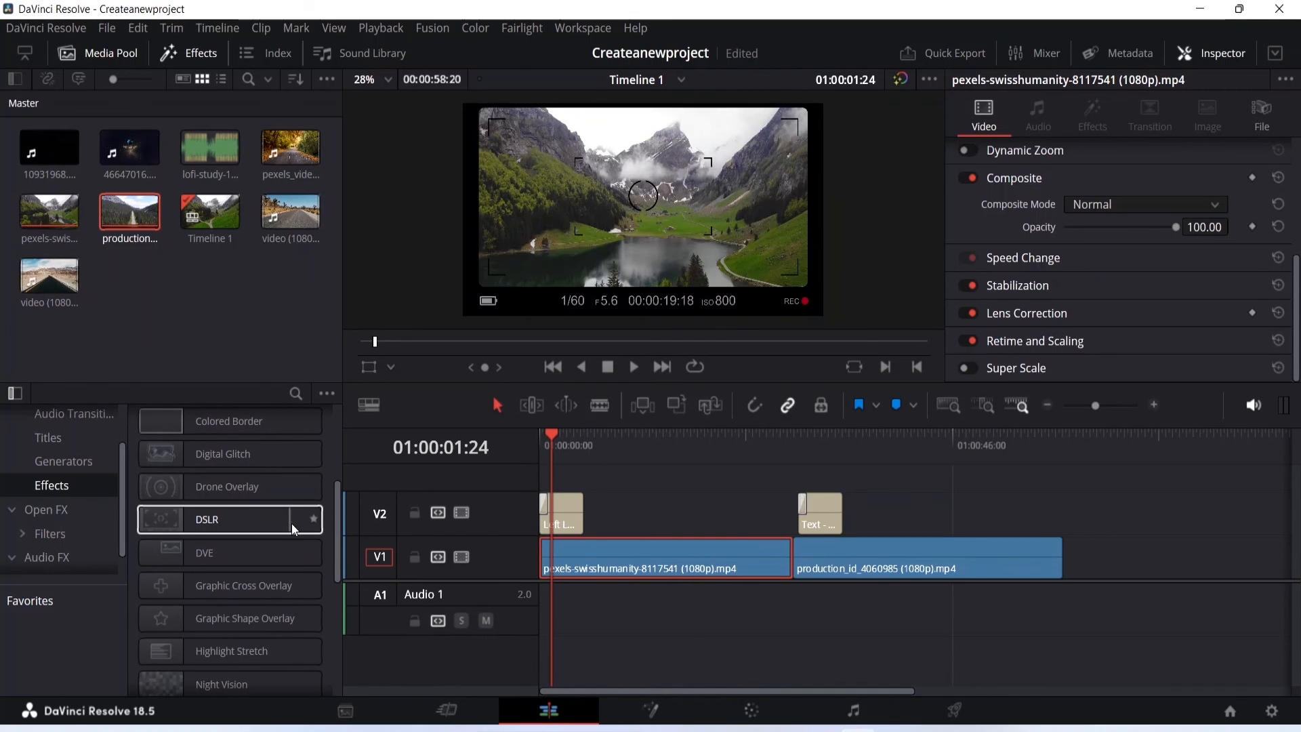
scroll(298, 522, "up", 1)
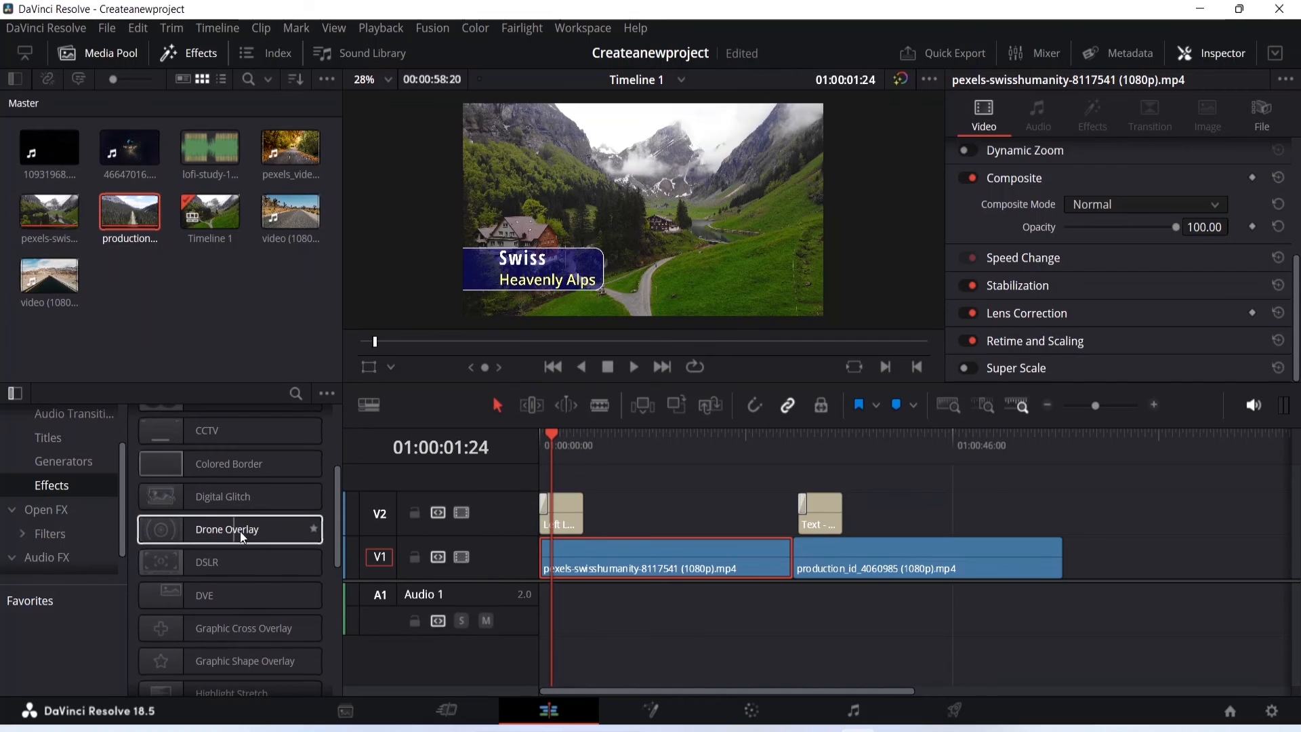
scroll(263, 526, "down", 10)
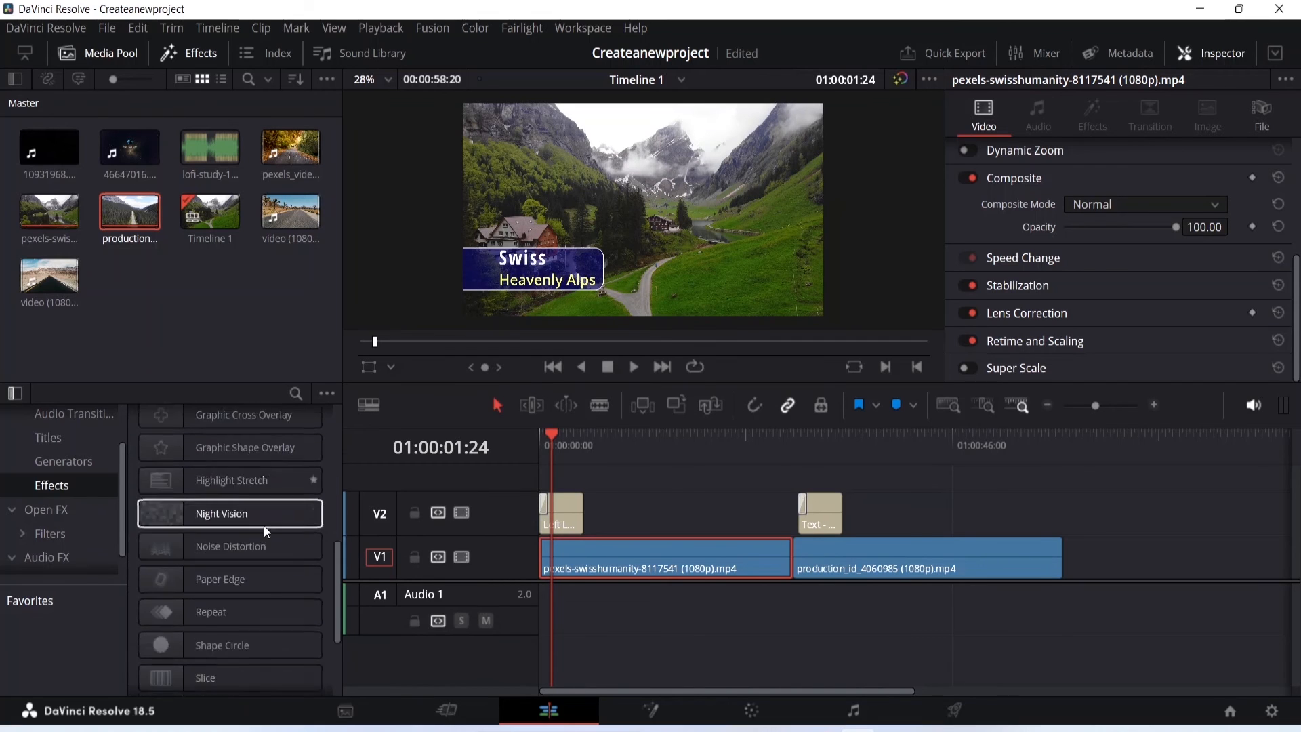
scroll(263, 531, "down", 1)
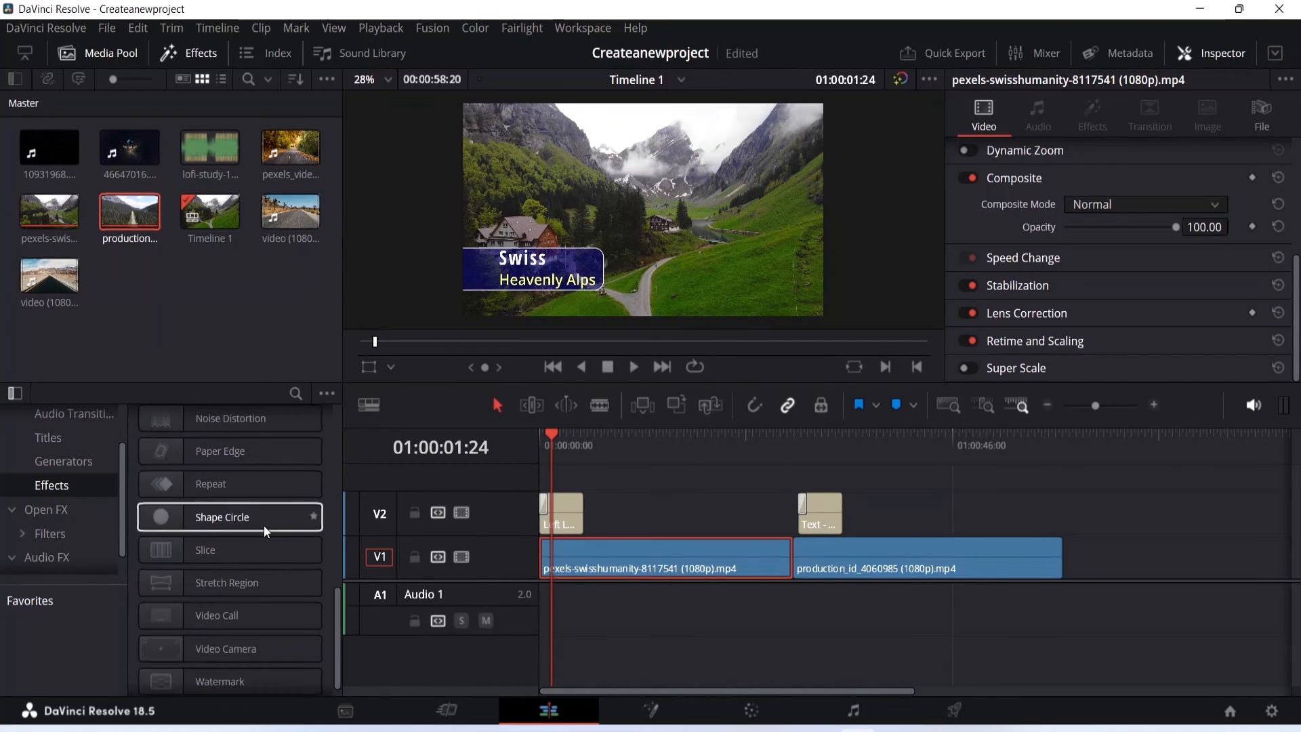
scroll(263, 518, "up", 3)
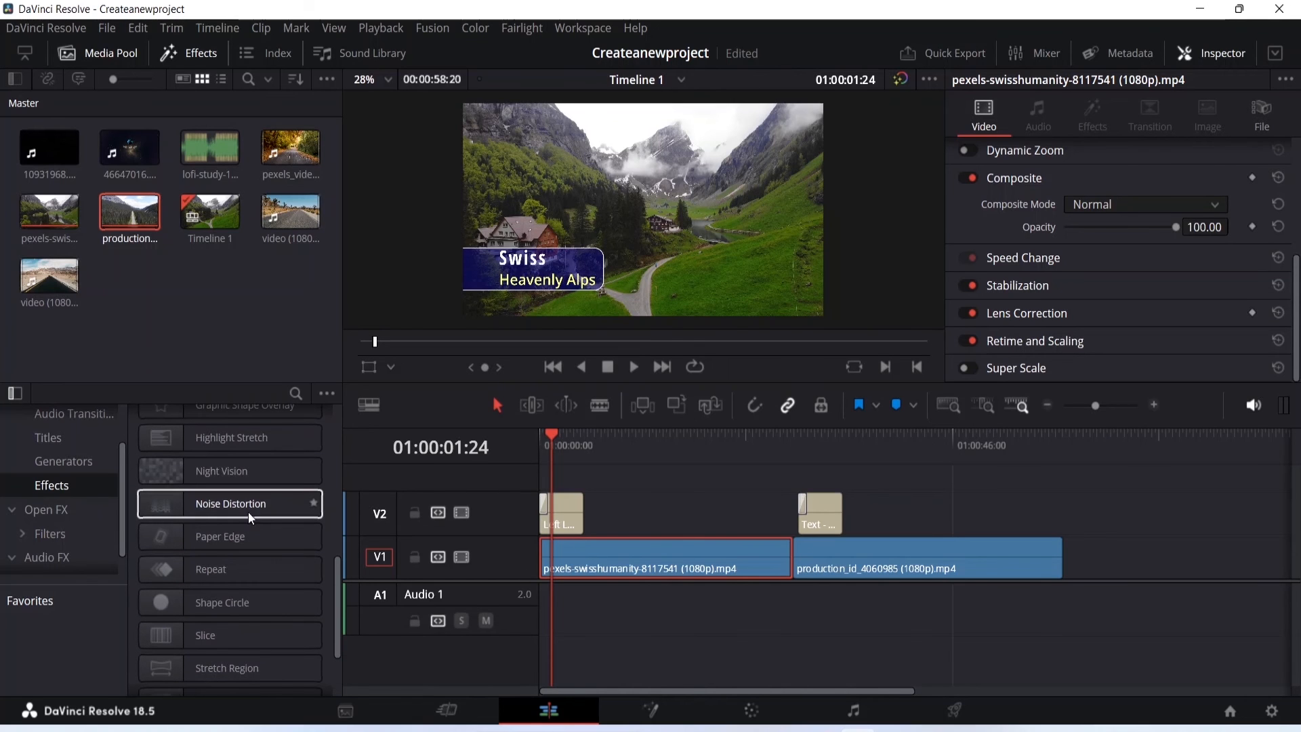
left_click(200, 504)
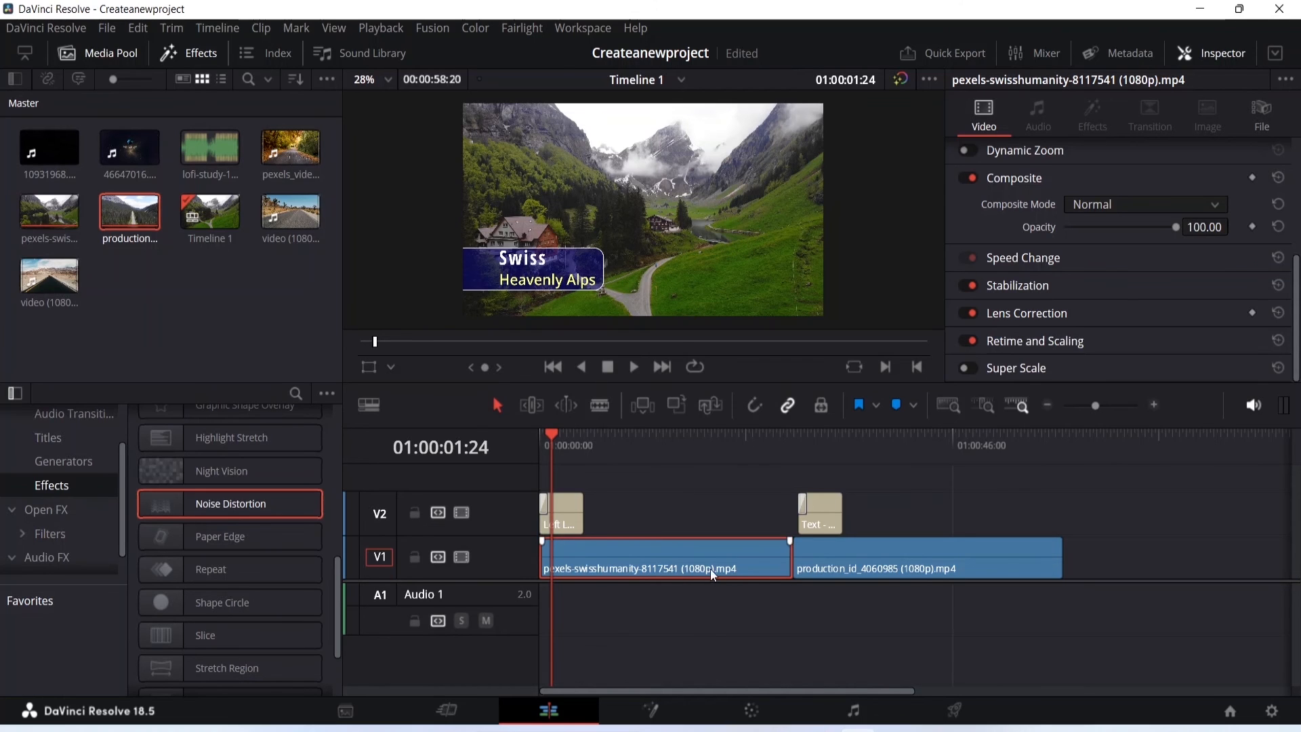
- Apply the Colored Border effect to the pexels-swisshumanity-8117541 clip on V1
scroll(251, 491, "up", 15)
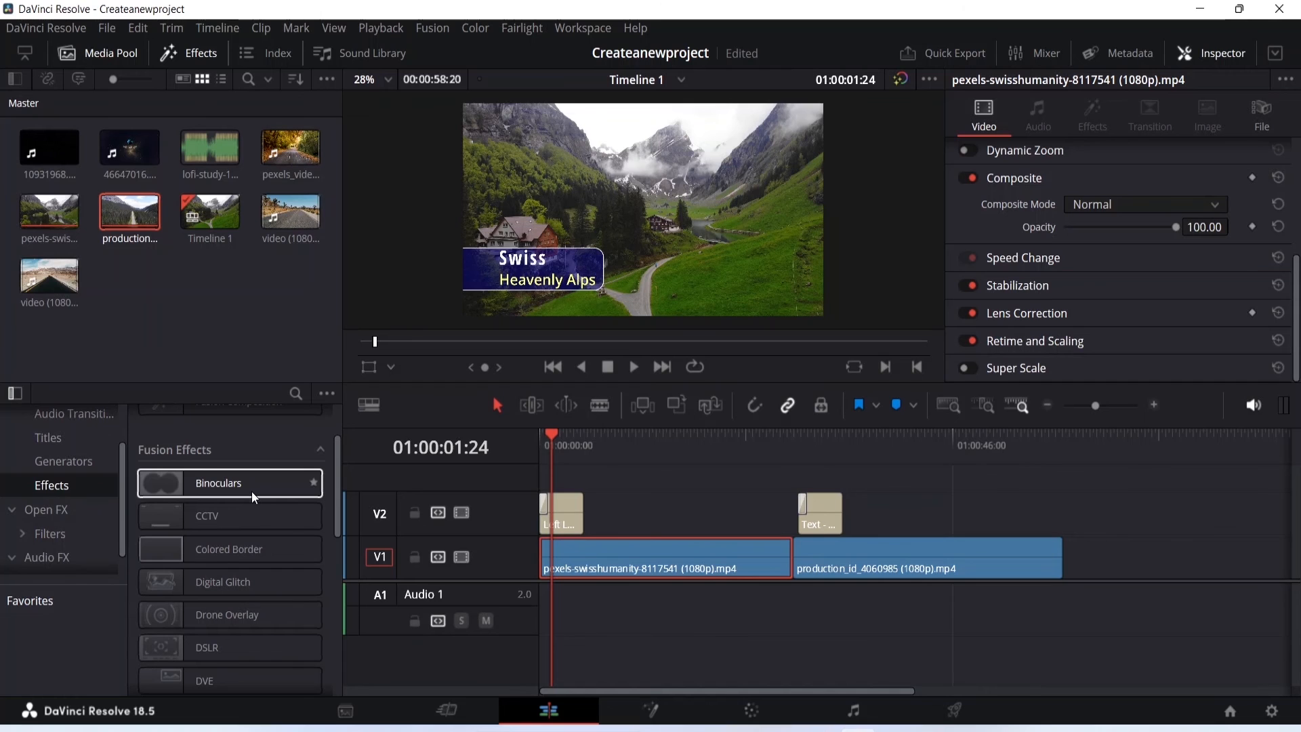
scroll(251, 490, "down", 1)
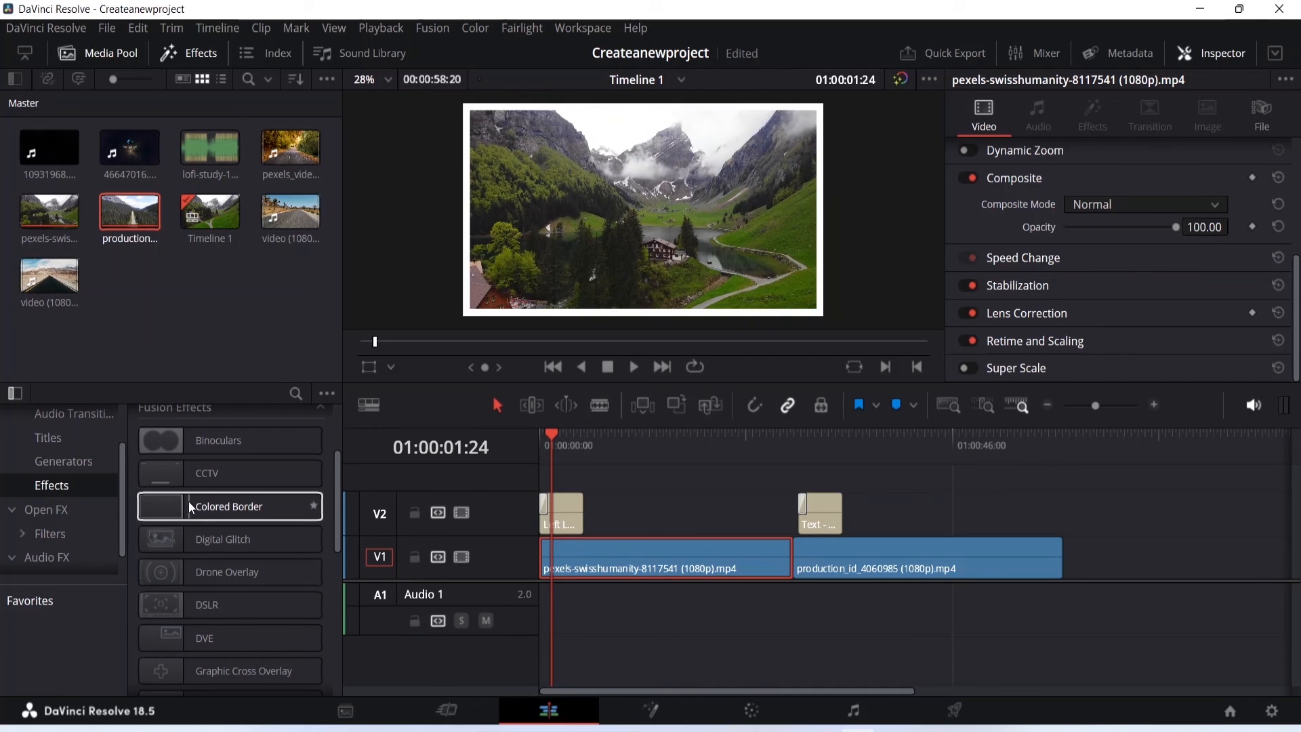
left_click_drag(175, 503, 592, 559)
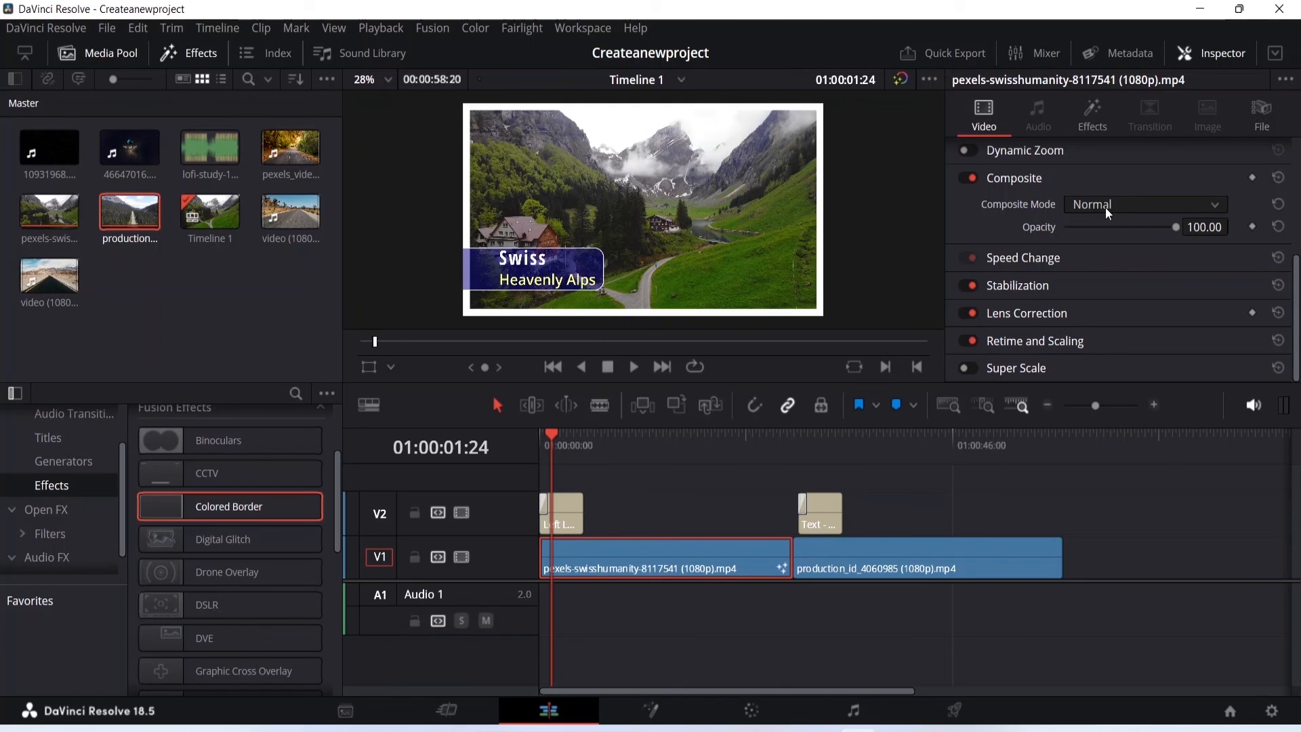
- Set the Colored Border effect's color to dark red (#aa0000) on the pexels-swisshumanity-8117541 clip
scroll(1104, 208, "up", 3)
scroll(1104, 208, "down", 3)
left_click(1091, 118)
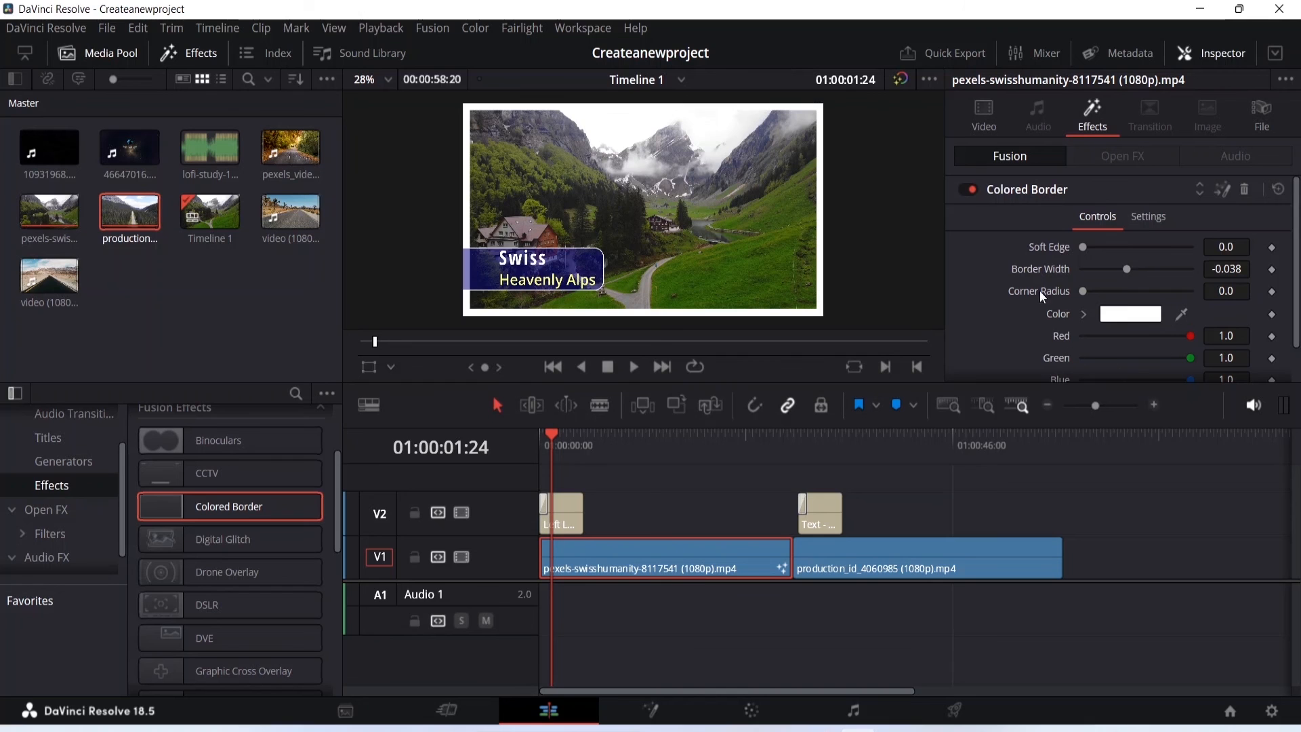
scroll(1164, 230, "down", 2)
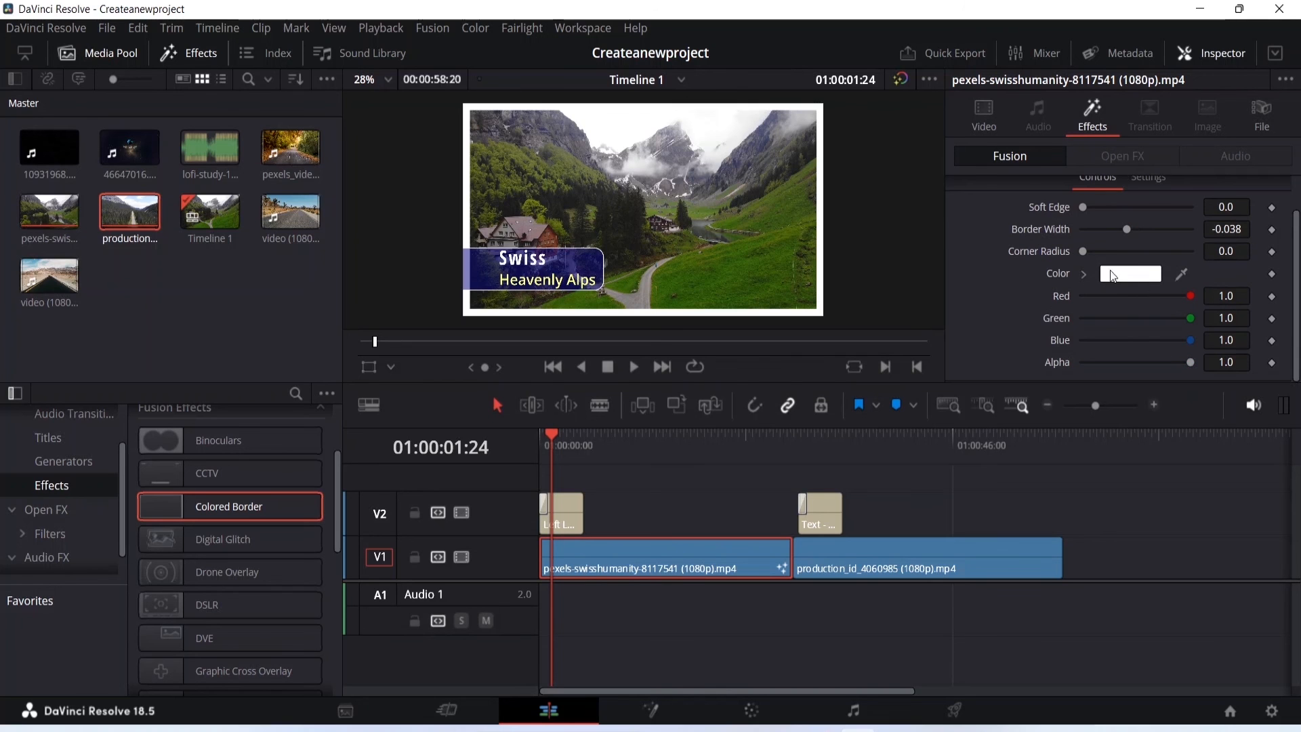
left_click(1128, 274)
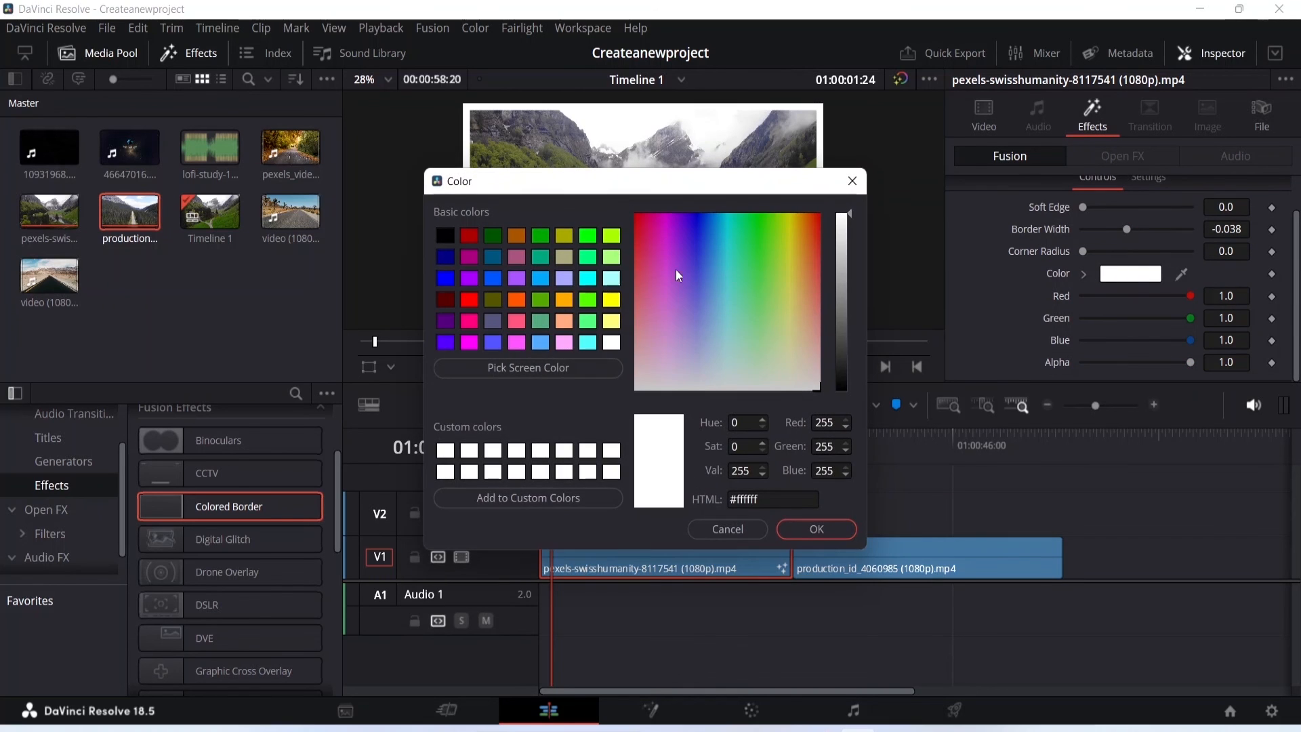
left_click(467, 237)
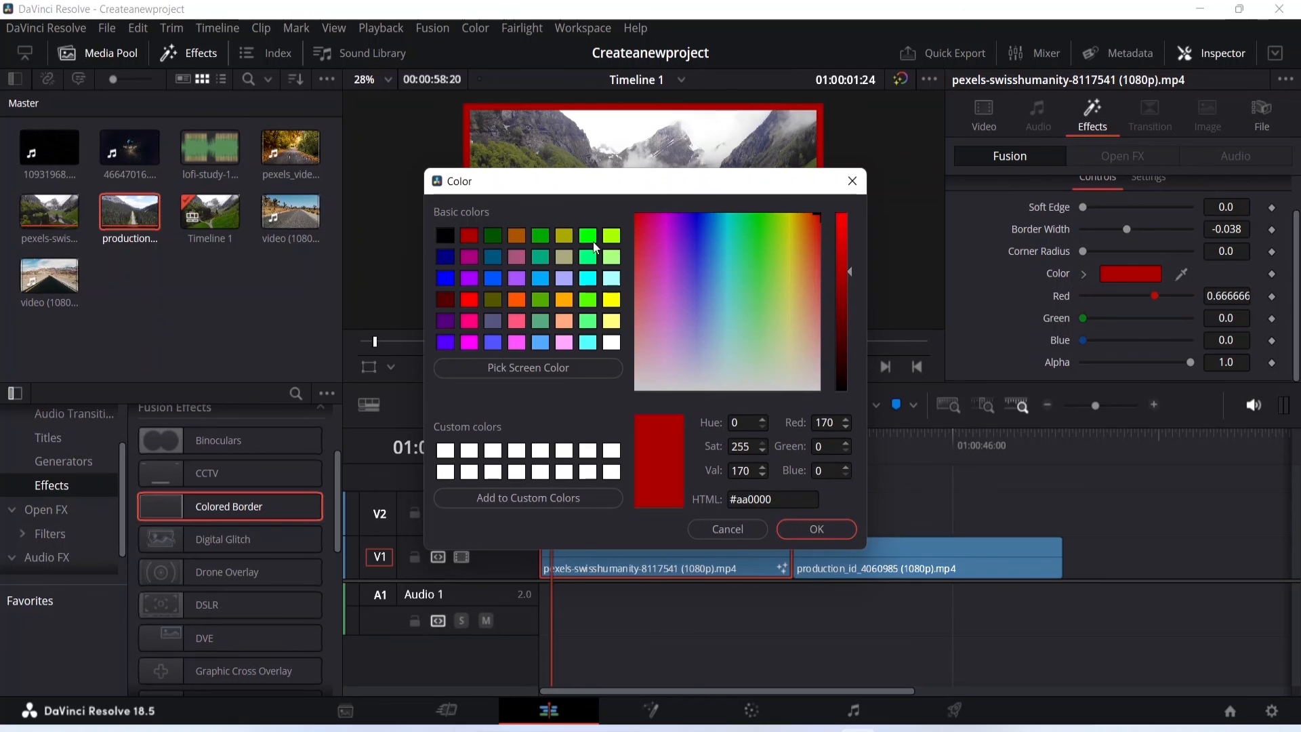
left_click(825, 528)
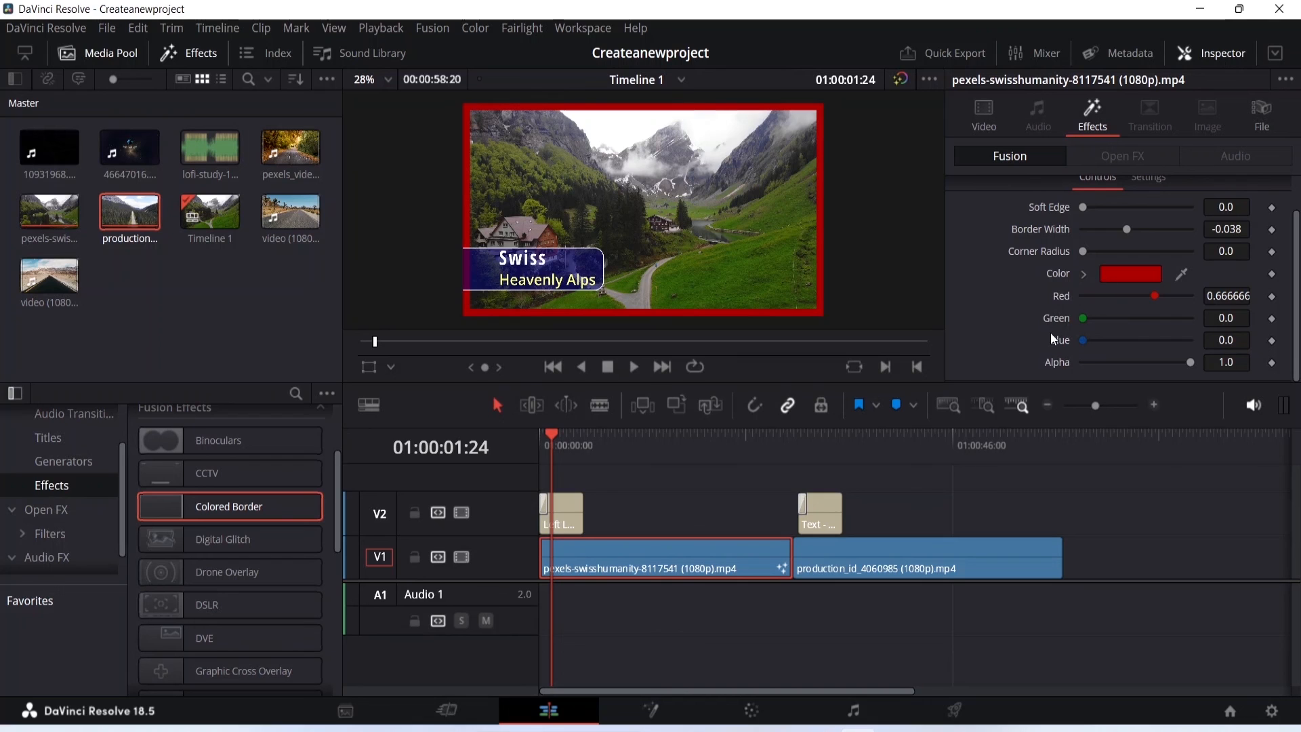
scroll(986, 291, "up", 2)
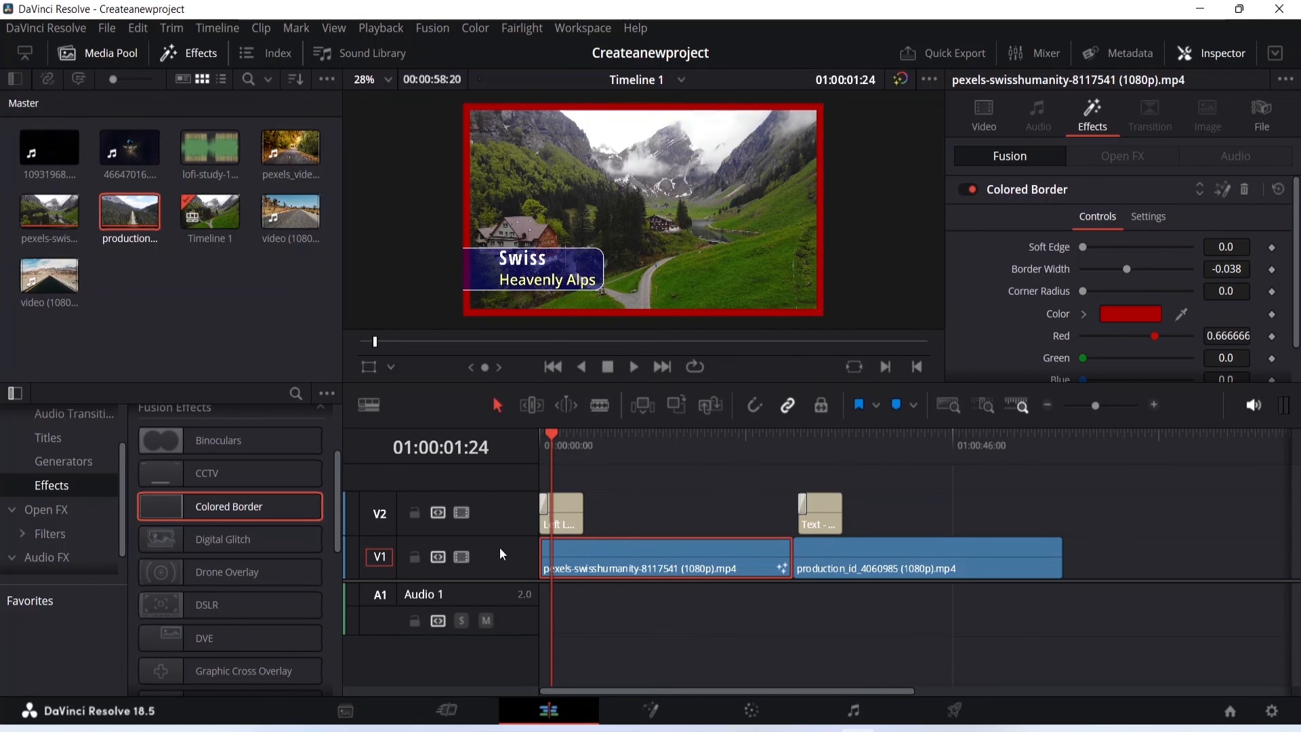
- Apply the DSLR effect to the production_id_4060985 clip on V1 and move the playhead to 01:00:33:16 within it
scroll(230, 496, "up", 1)
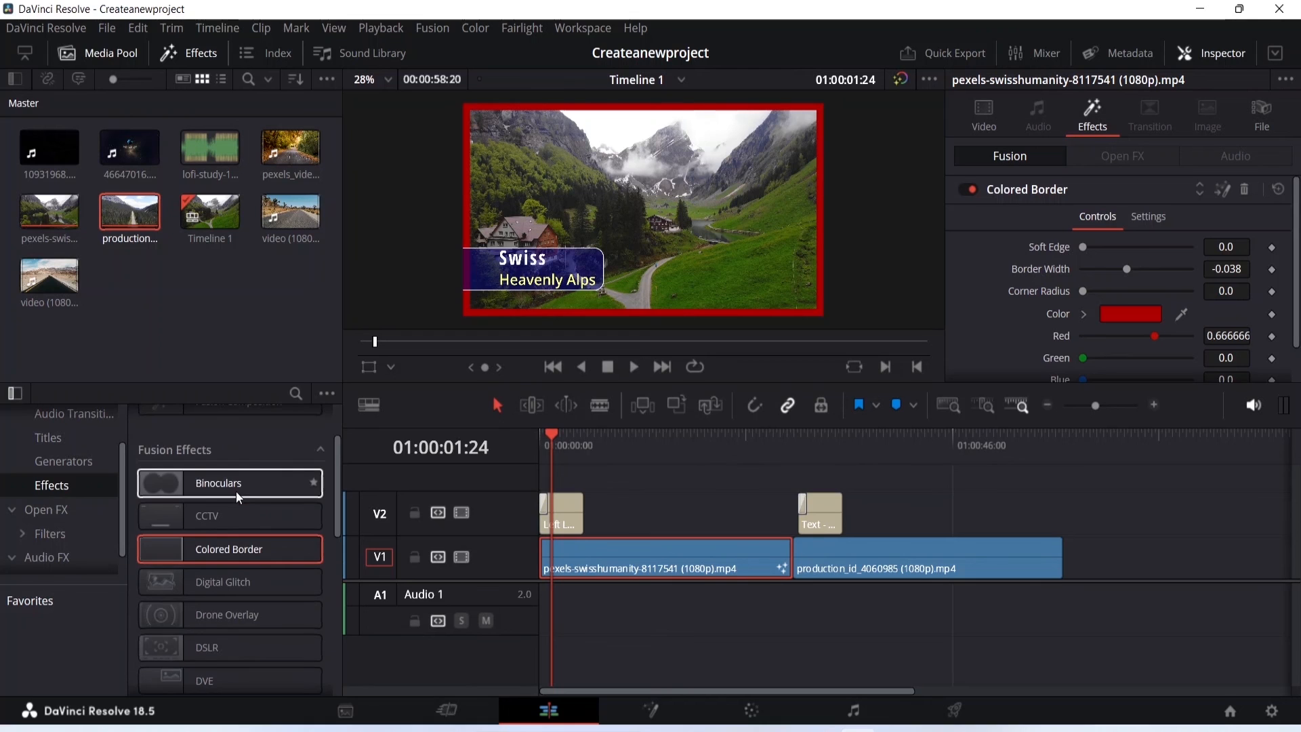
scroll(192, 496, "down", 2)
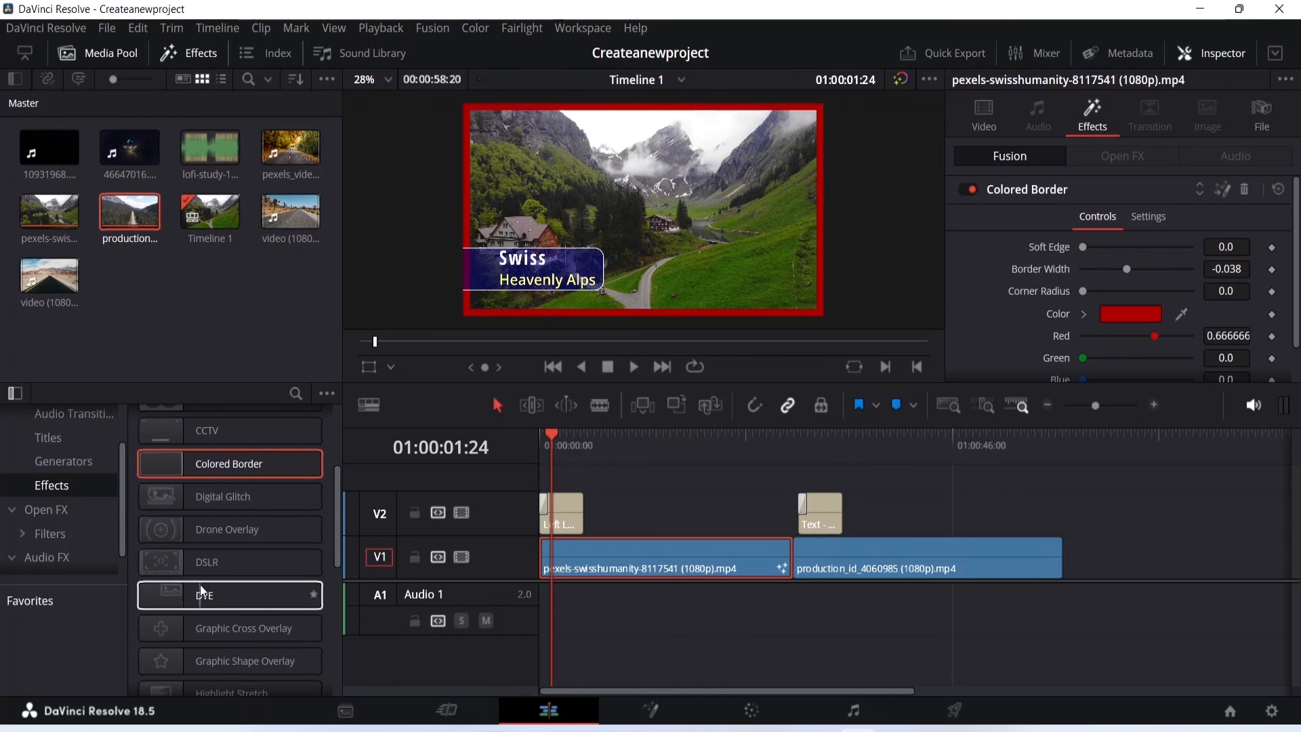
left_click_drag(201, 562, 874, 560)
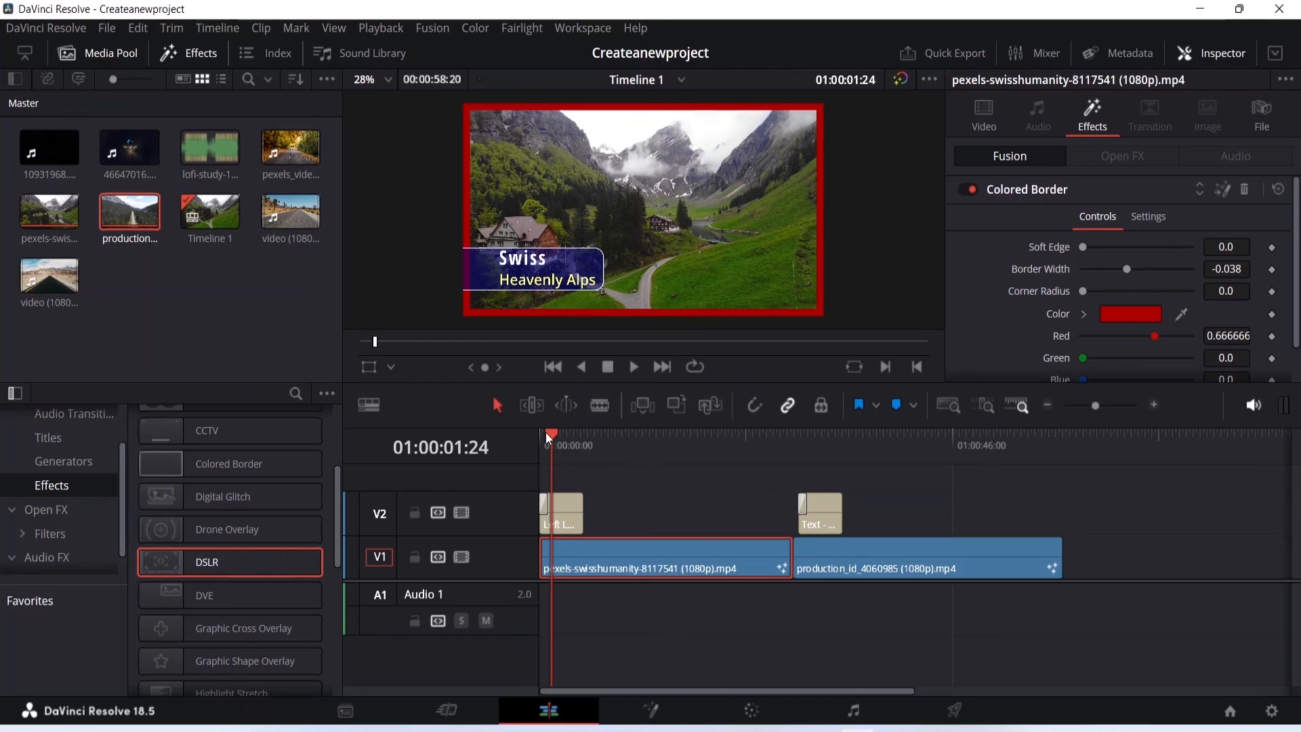
left_click_drag(548, 433, 839, 459)
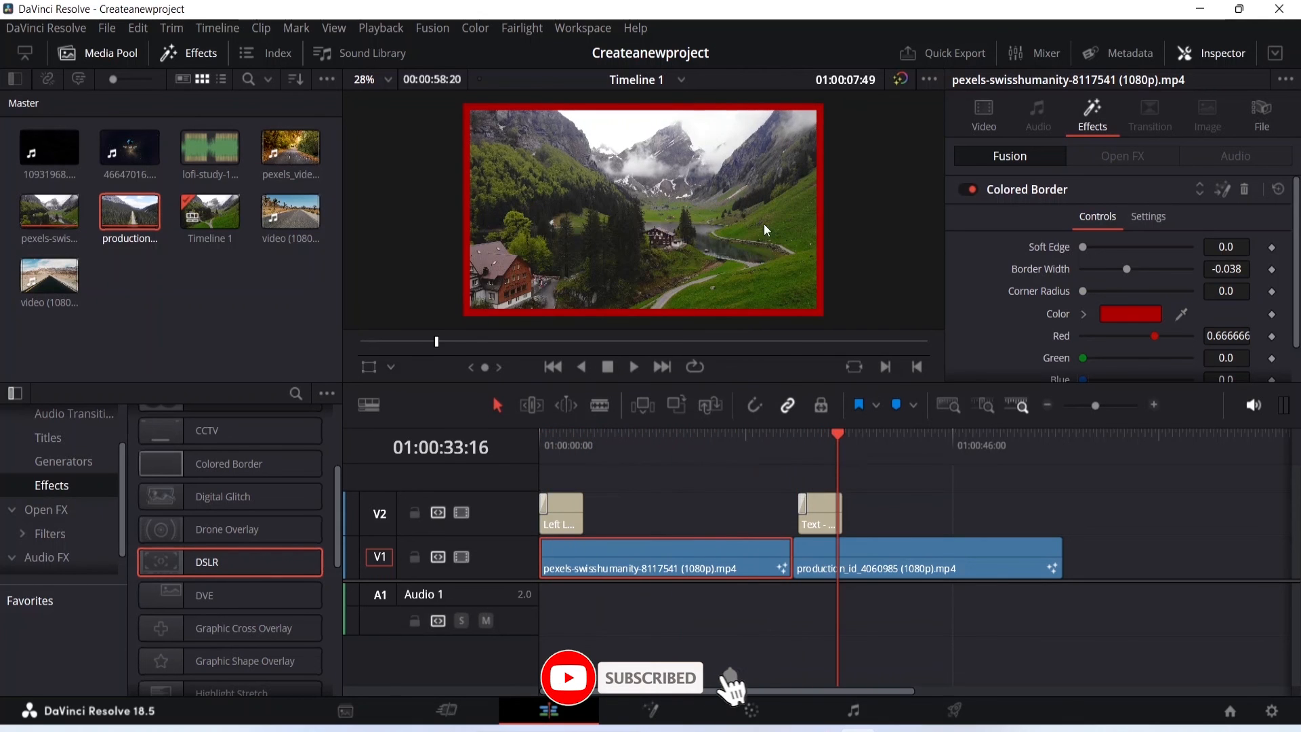